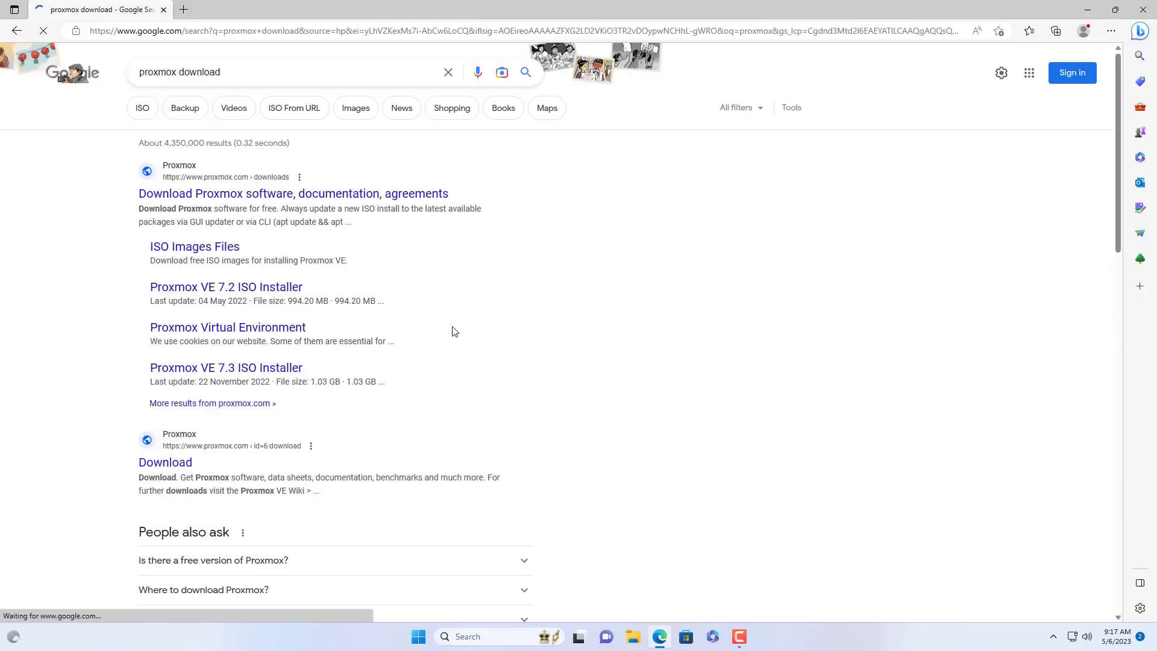
Download the Proxmox VE 7.4 ISO installer from the Proxmox downloads page.
click(267, 193)
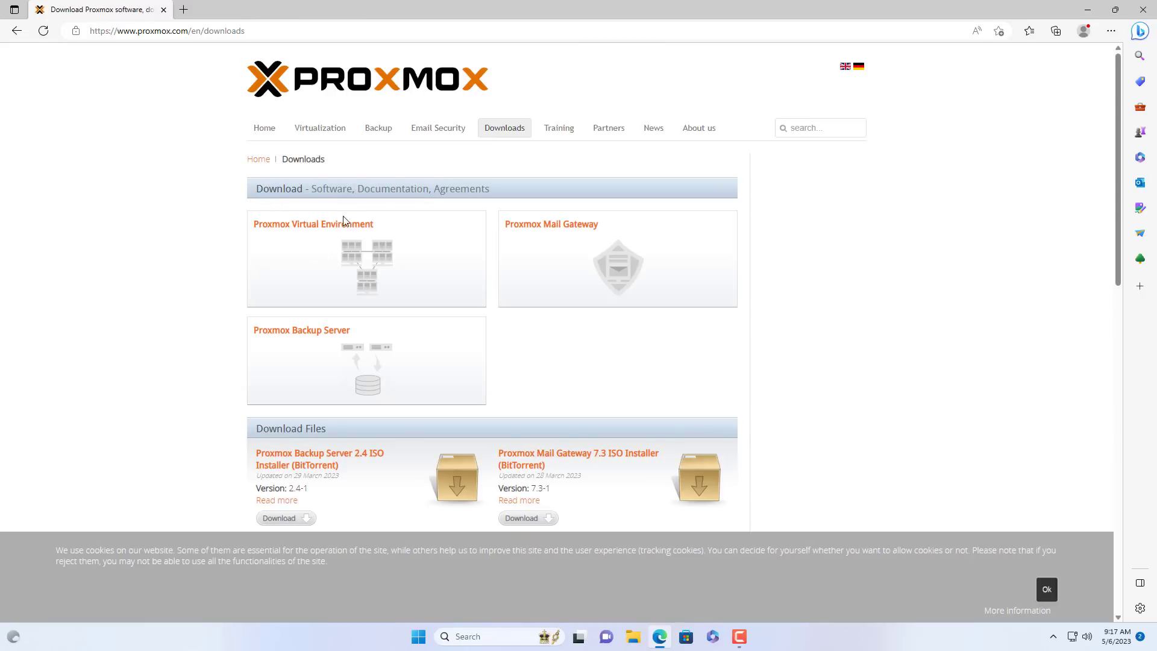
click(328, 231)
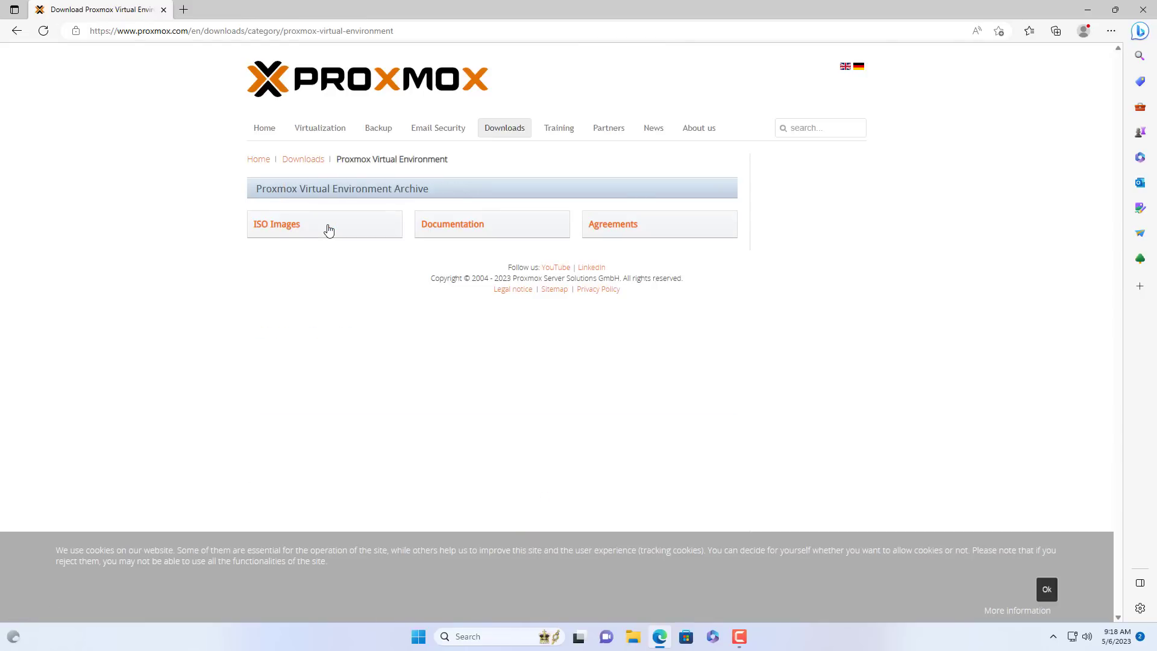
click(285, 228)
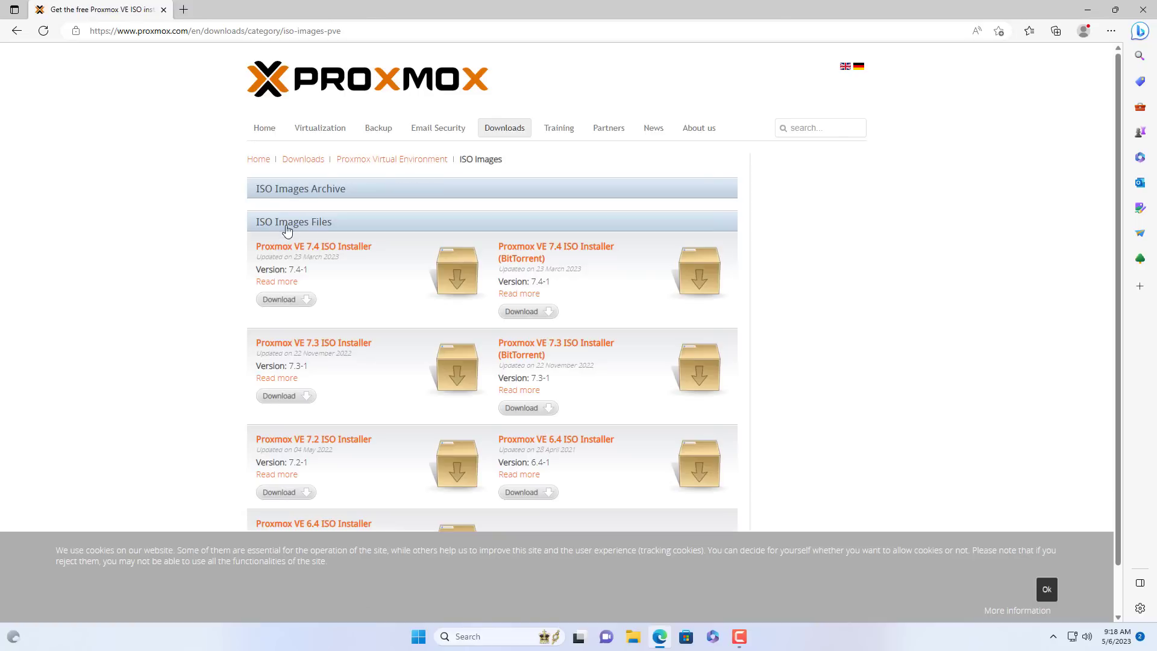
click(287, 301)
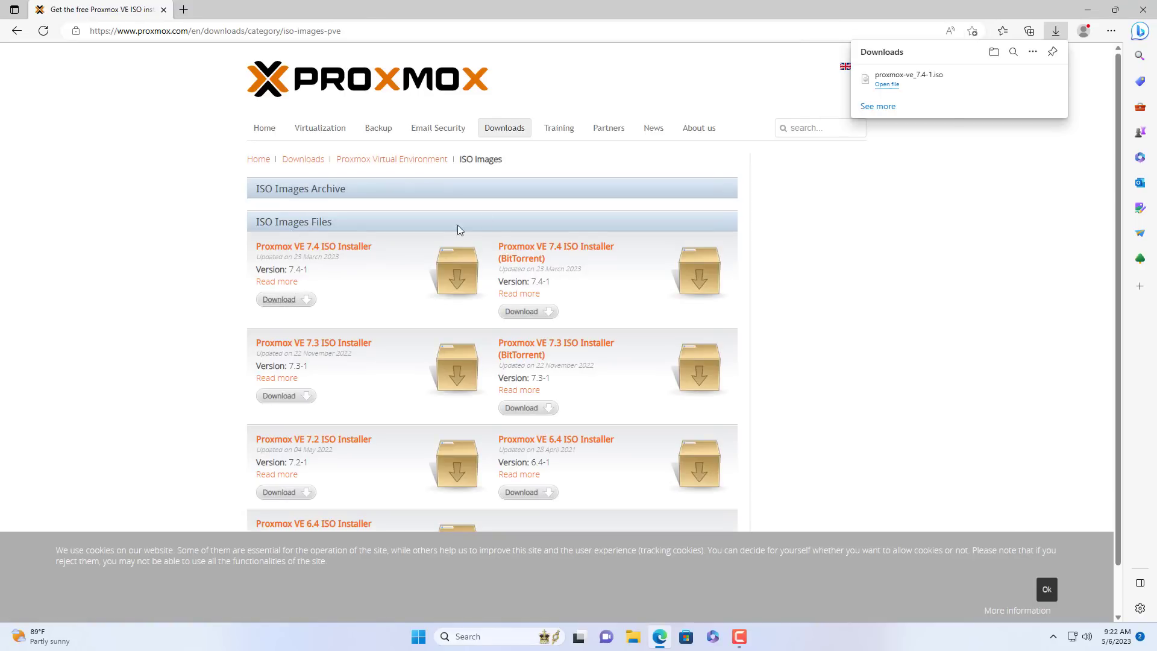
Locate proxmox-ve_7.4-1.iso in the Downloads folder, then start a fresh Edge tab.
click(1014, 81)
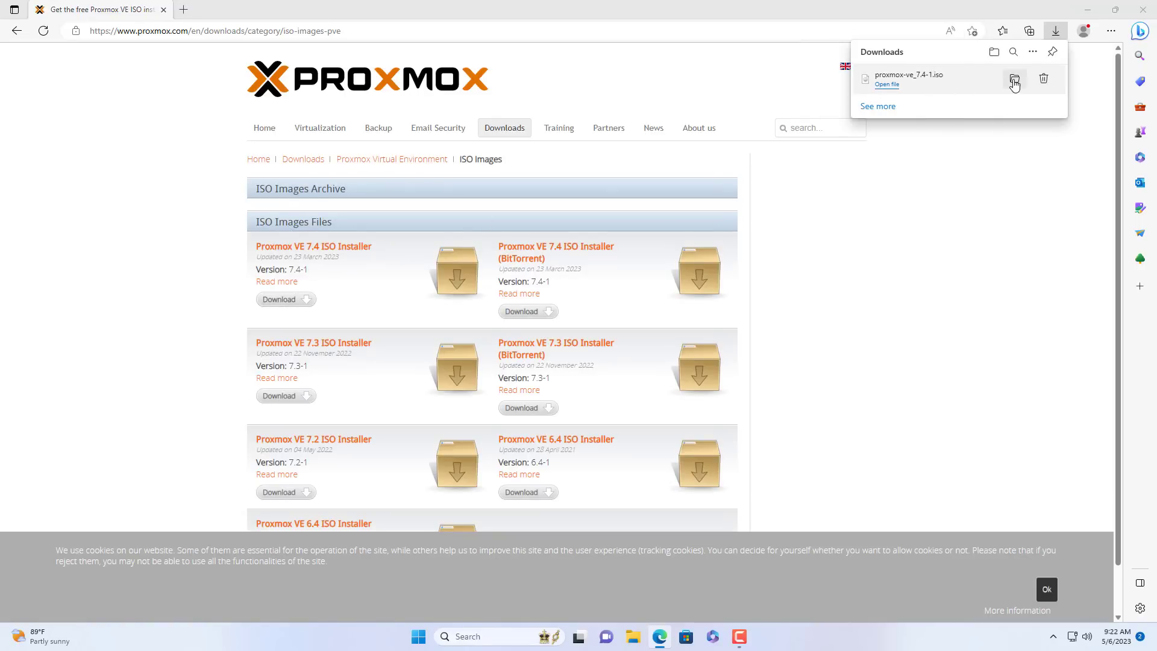
click(404, 290)
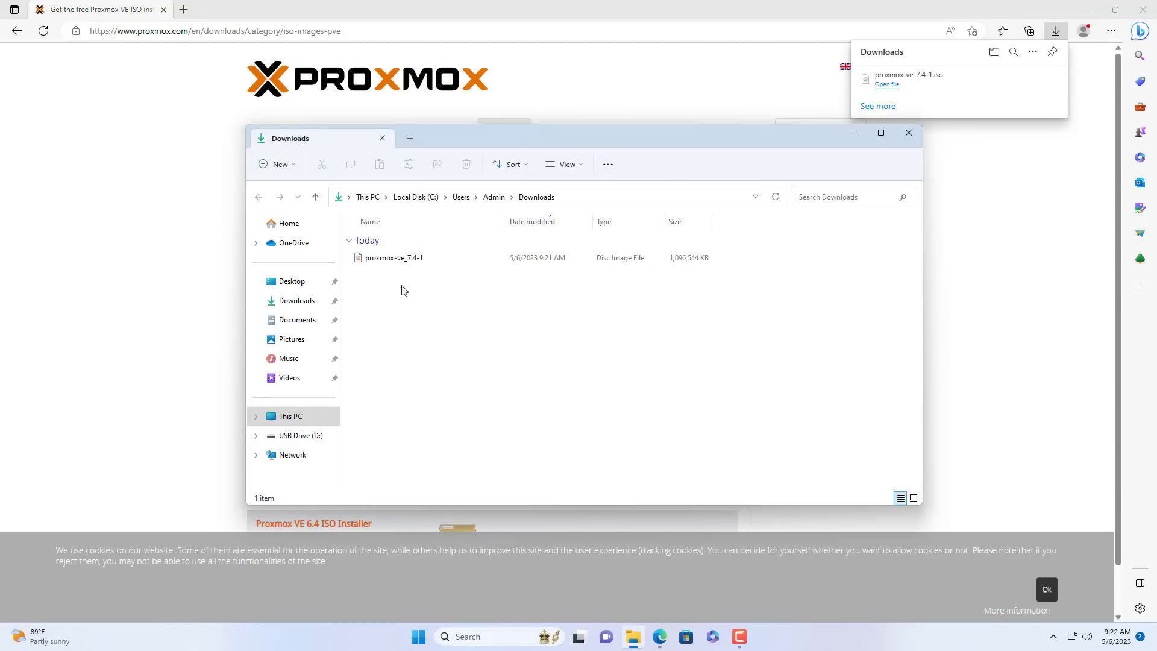
click(385, 259)
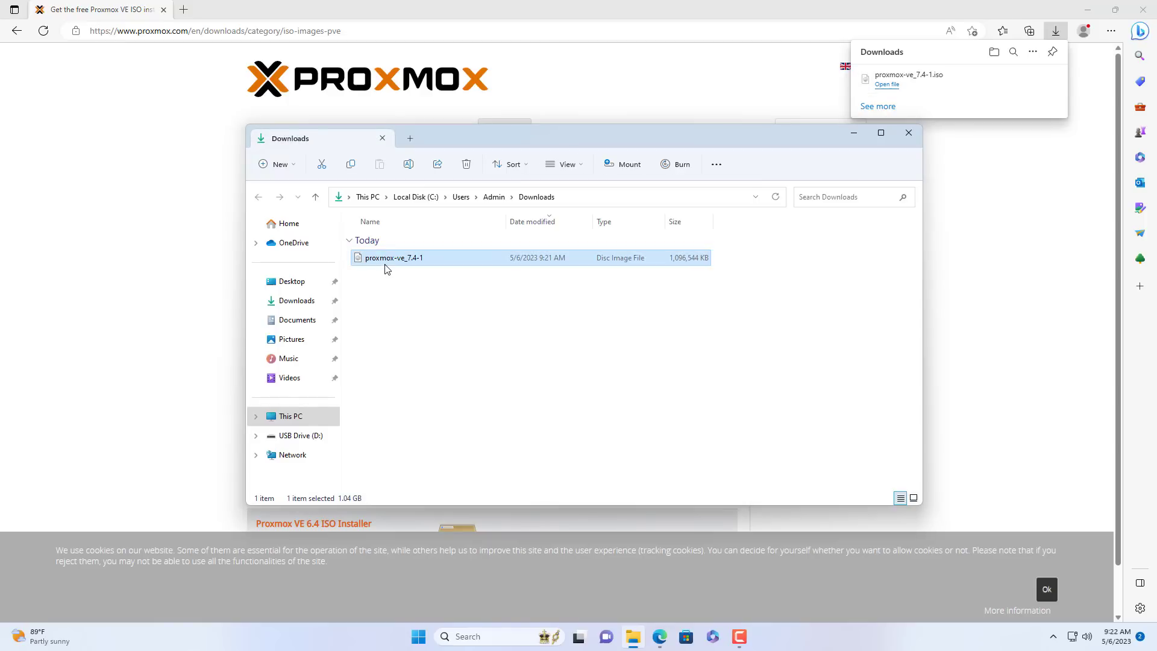
click(854, 136)
click(183, 9)
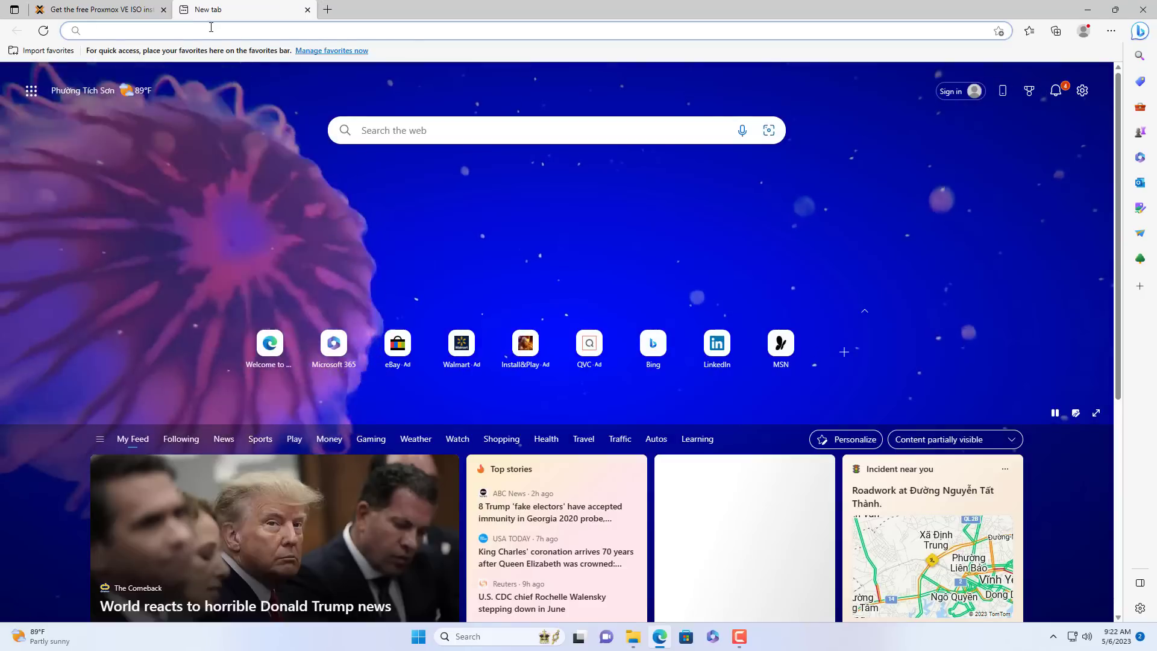
Download rufus-4.0.exe from rufus.ie and launch it.
text(ruf)
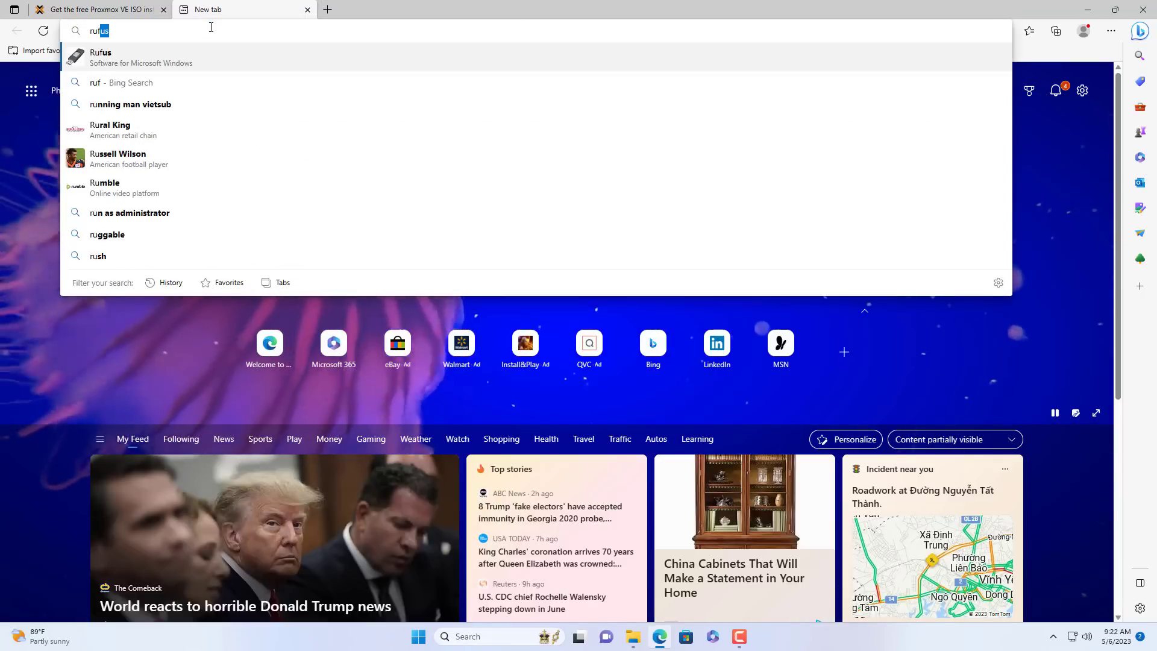
text(us)
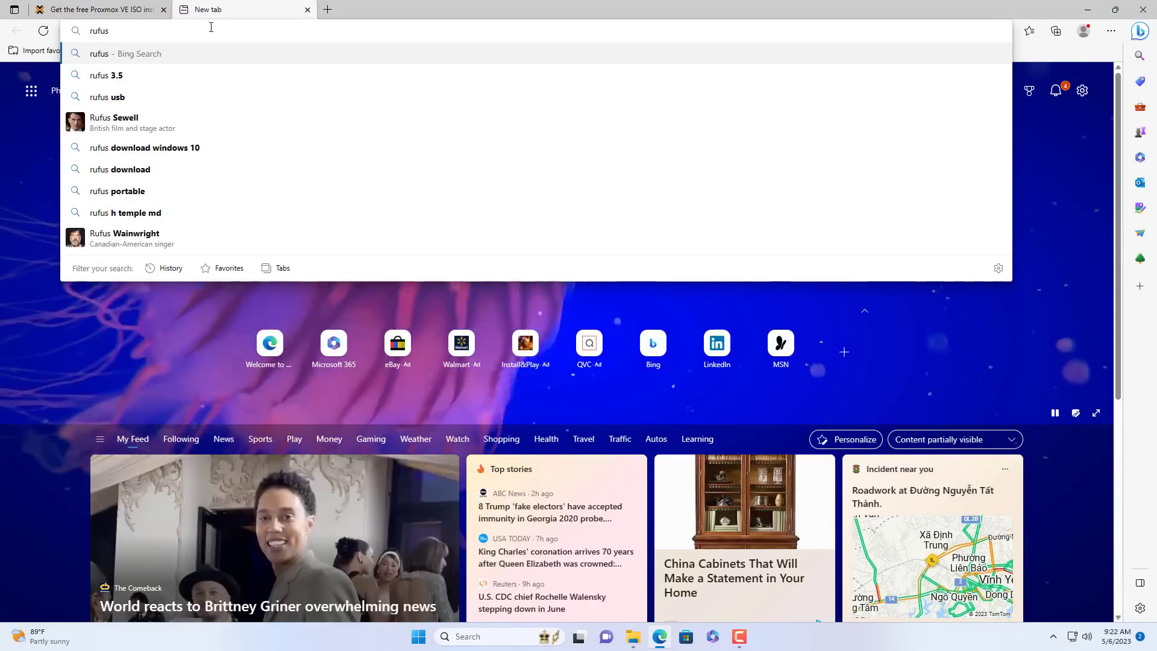
text(.ie)
key(Return)
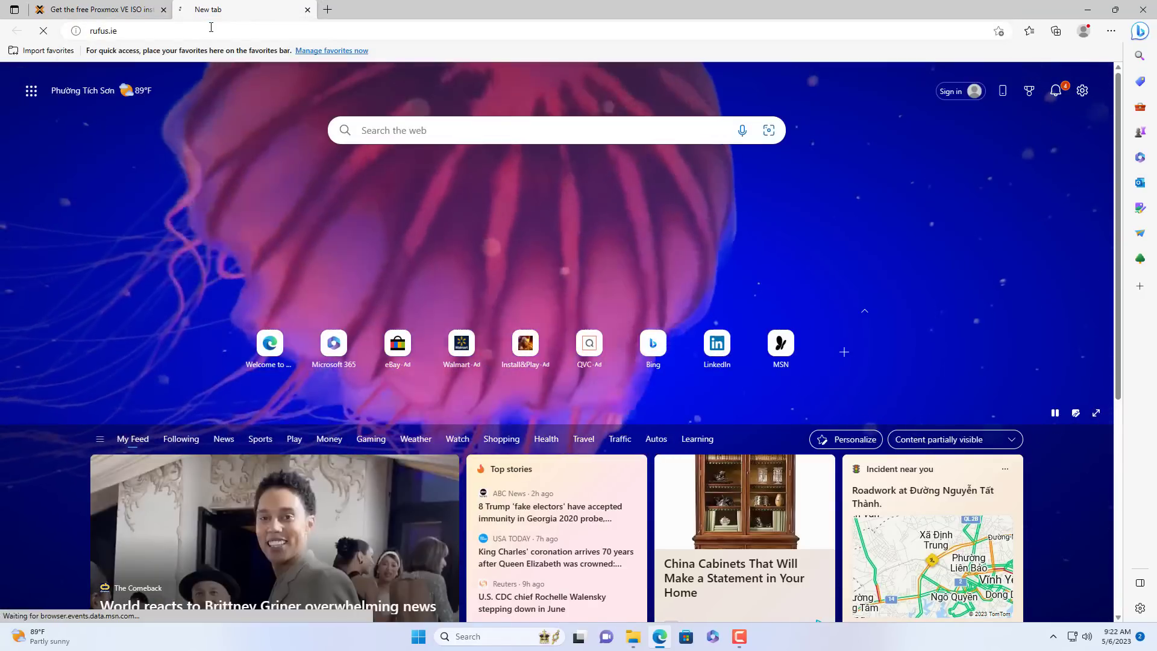
scroll(373, 215, down, 10)
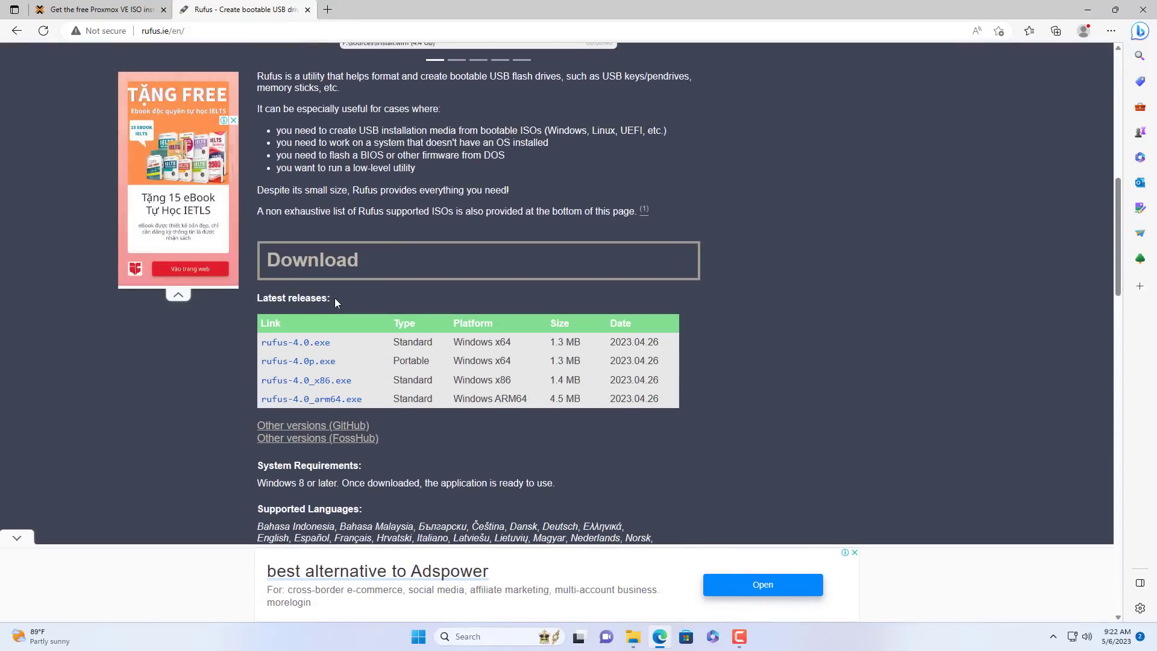
click(302, 344)
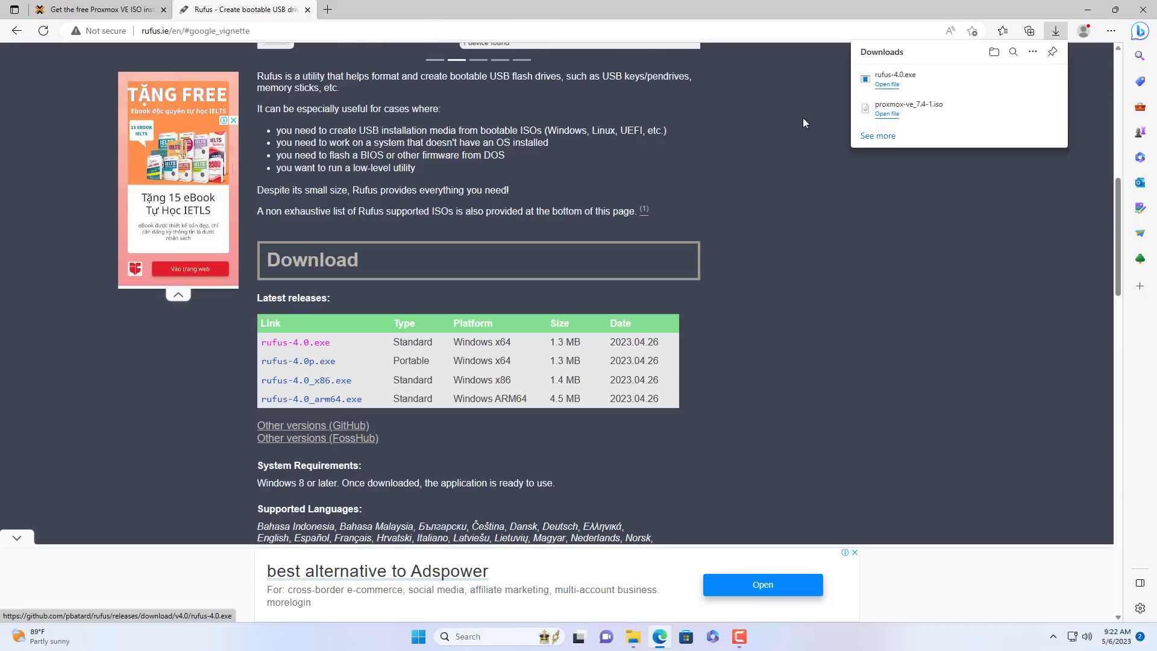
click(891, 85)
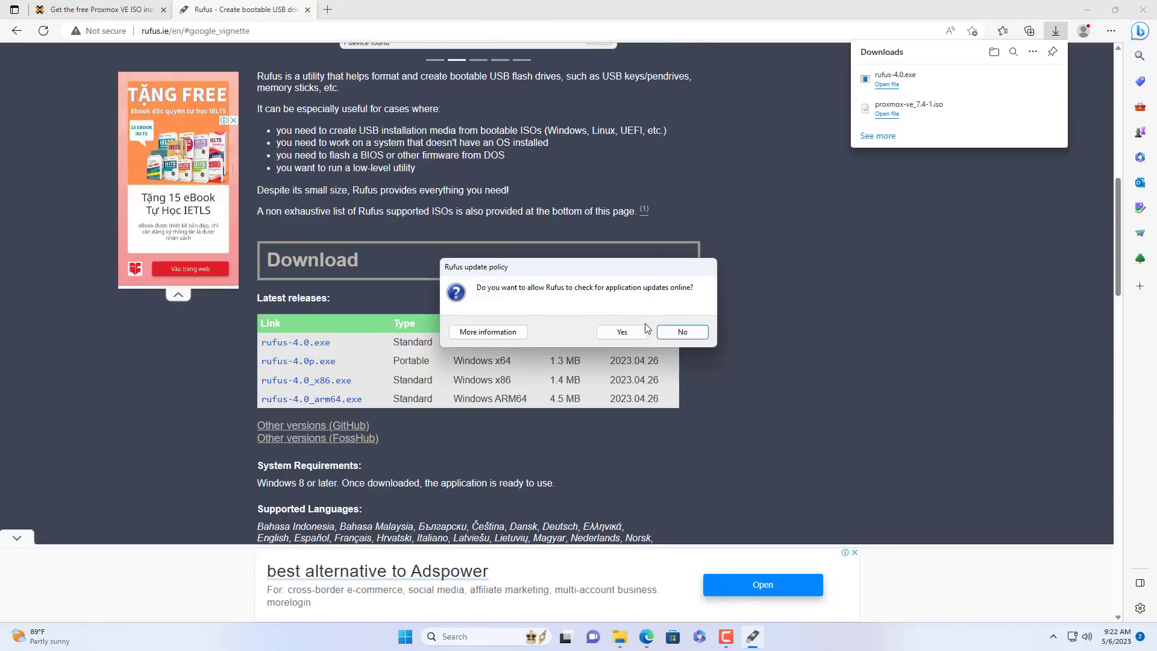
Decline Rufus update checks, close Edge, and target the 8 GB NO_LABEL USB drive.
click(682, 331)
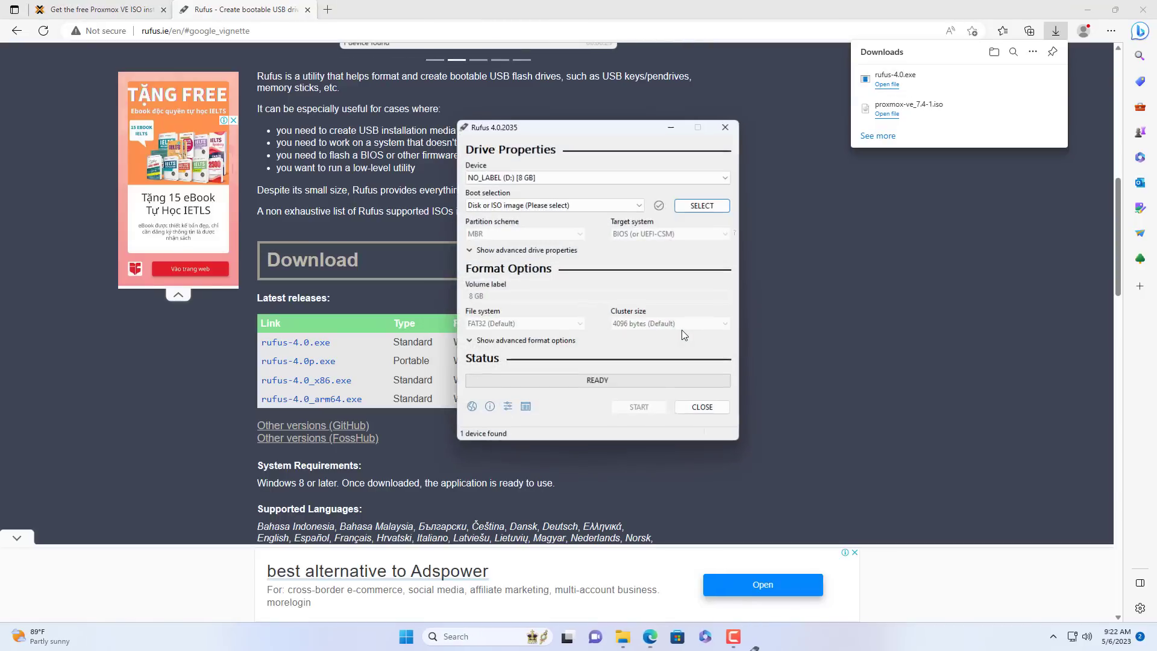
click(1151, 11)
click(597, 177)
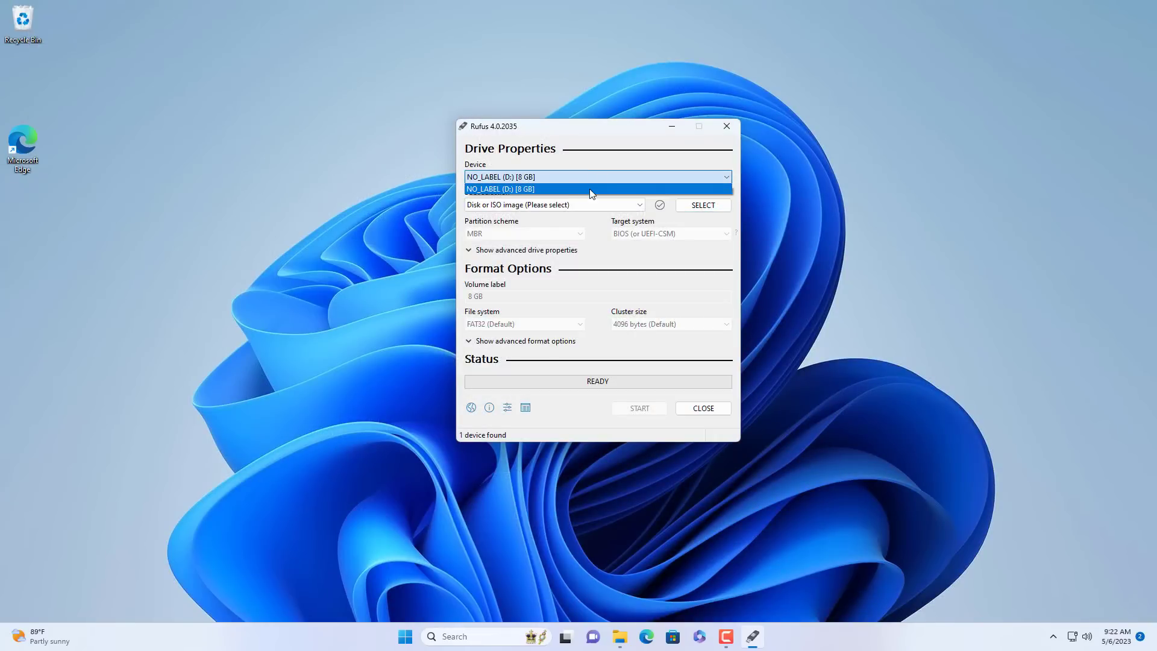
click(590, 191)
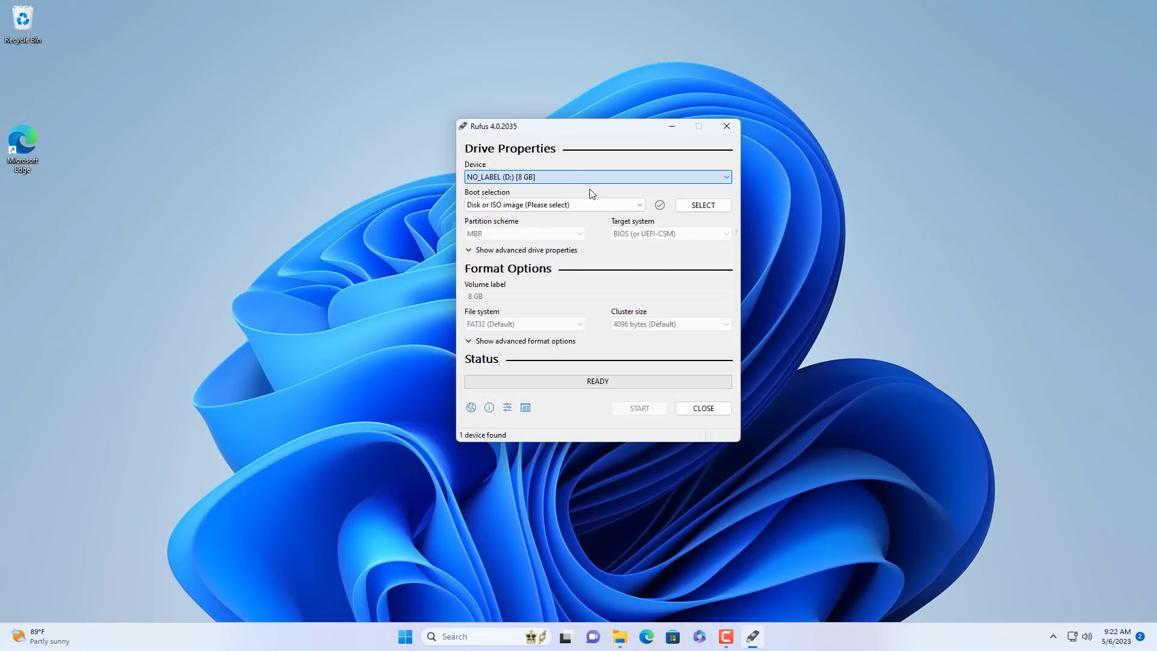
Load proxmox-ve_7.4-1.iso, write it to the erased drive, and close Rufus when finished.
click(705, 206)
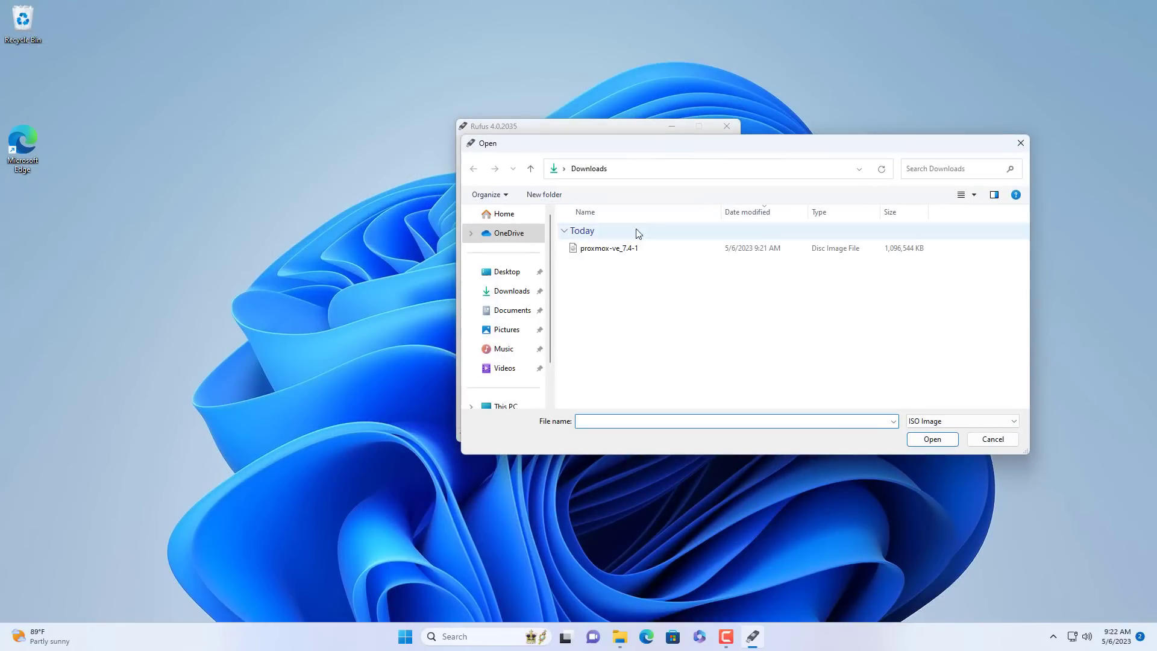
click(605, 249)
click(942, 441)
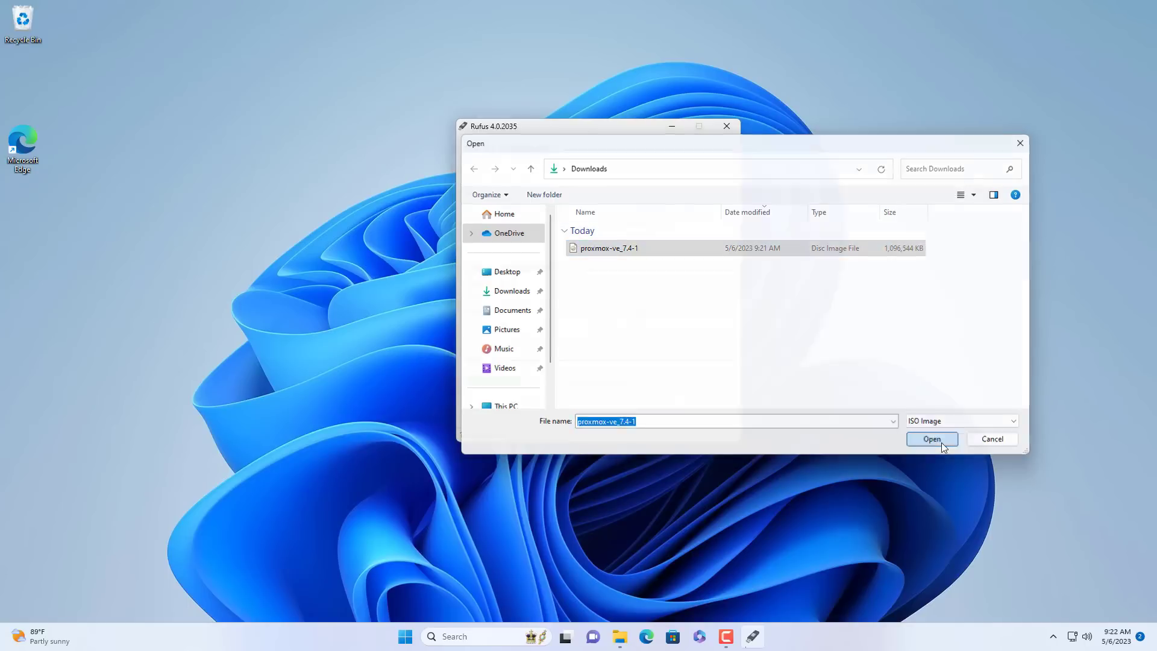
click(669, 360)
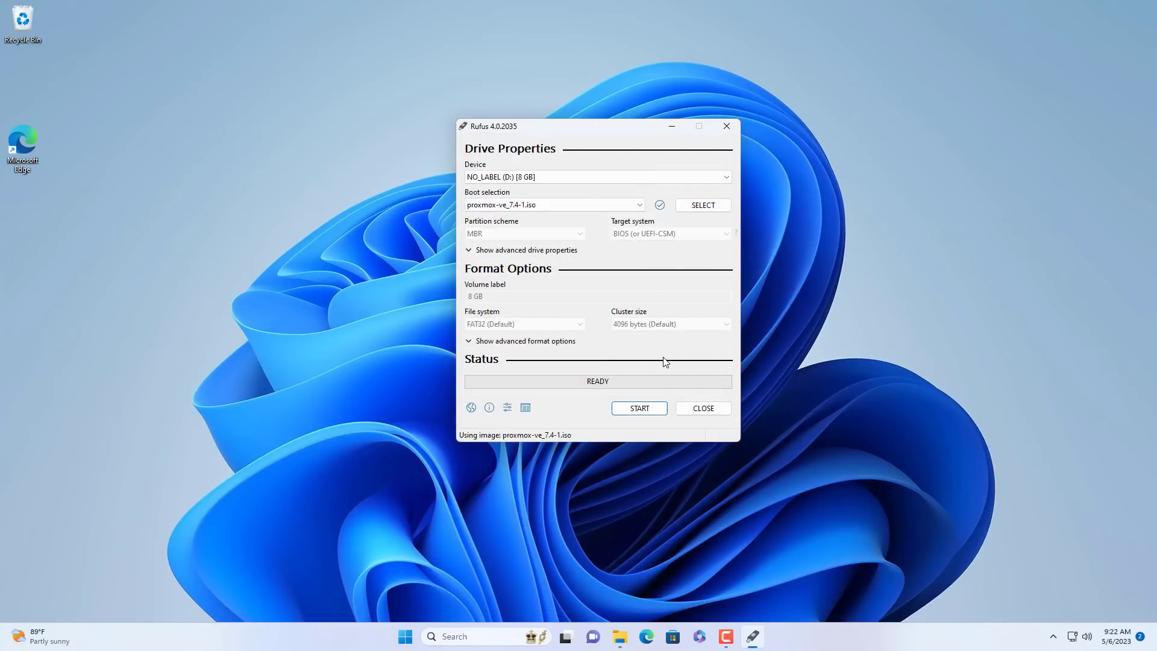
click(641, 410)
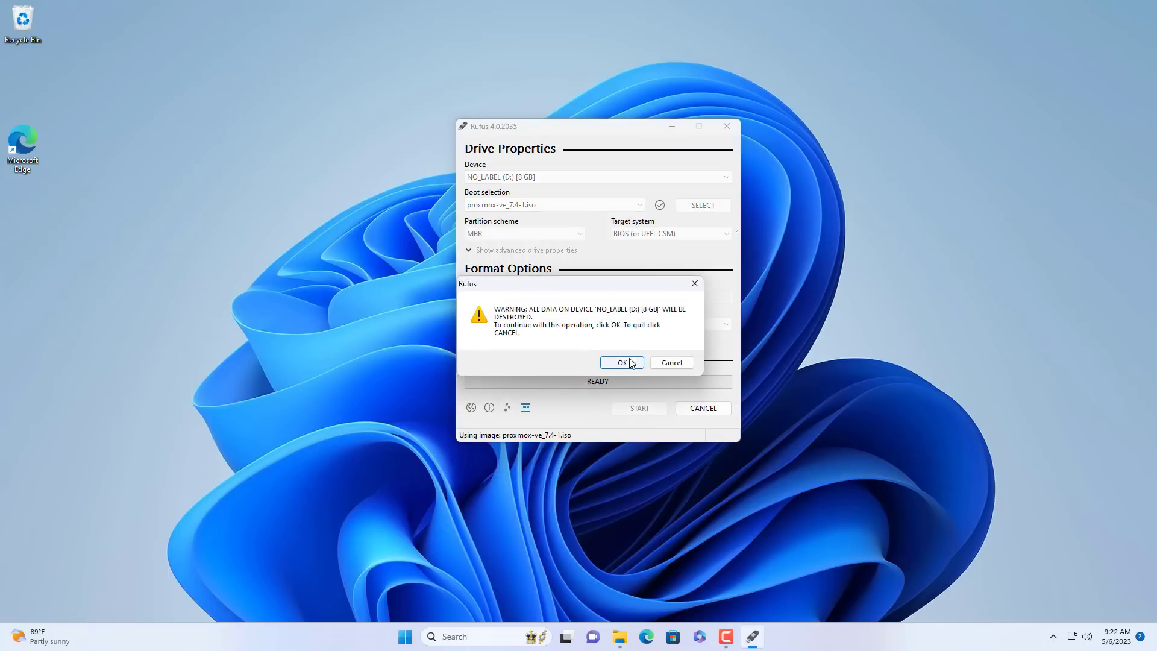
click(637, 365)
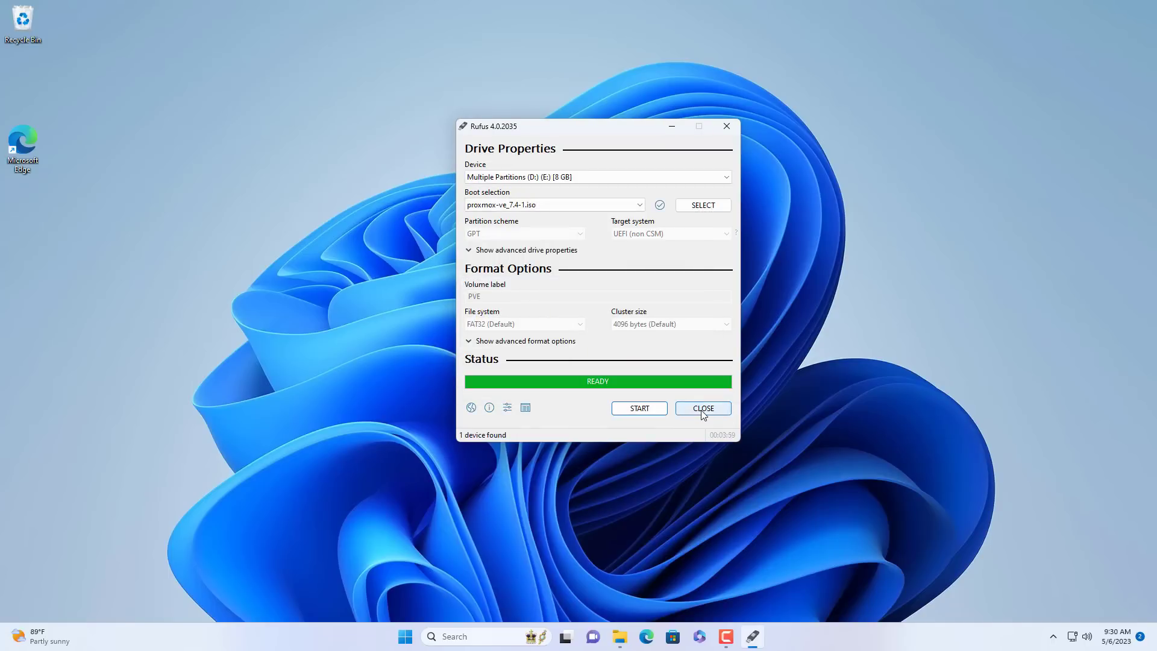
click(702, 409)
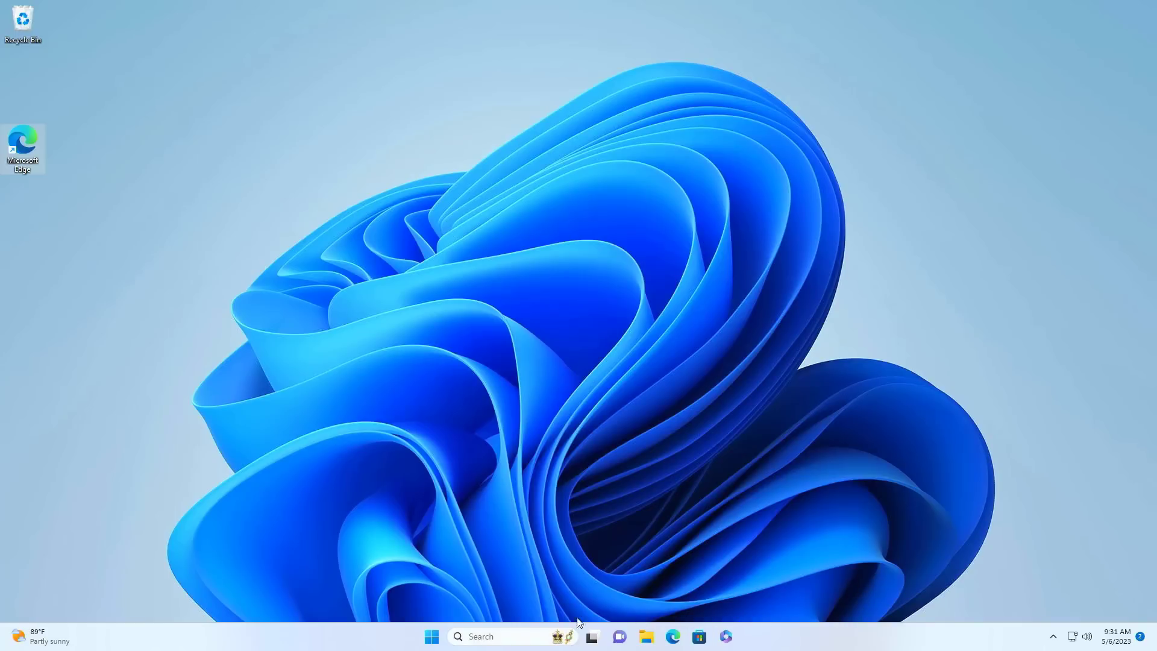
Restart Windows 11 from the Start menu power options to reach the ASUS BIOS.
click(432, 636)
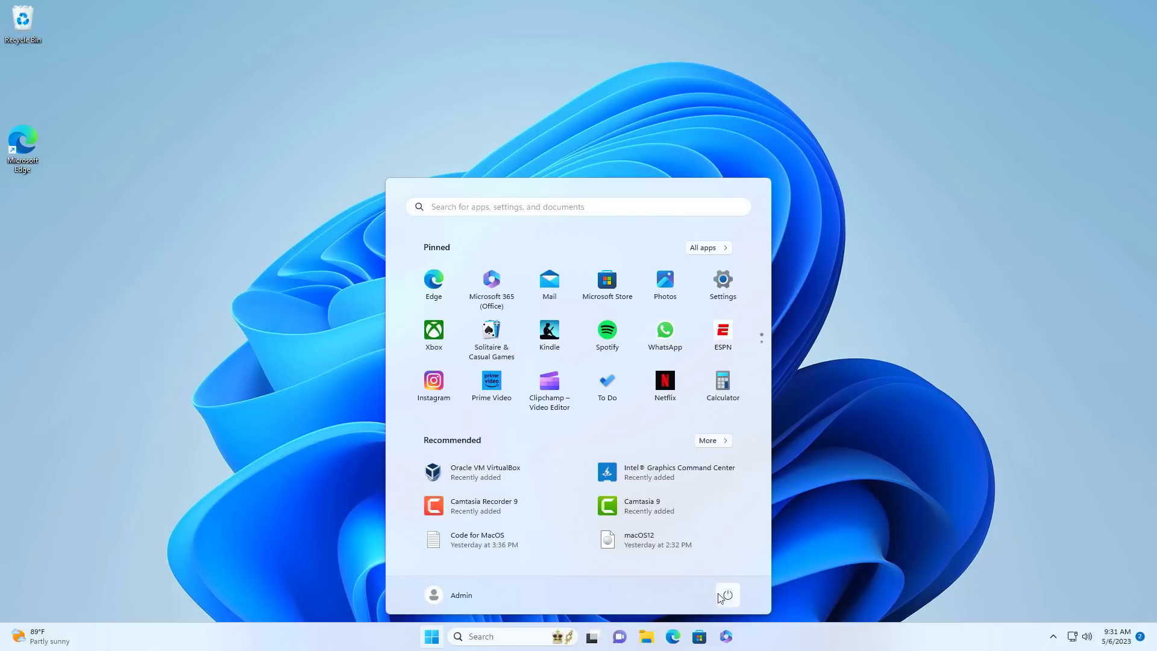
click(728, 595)
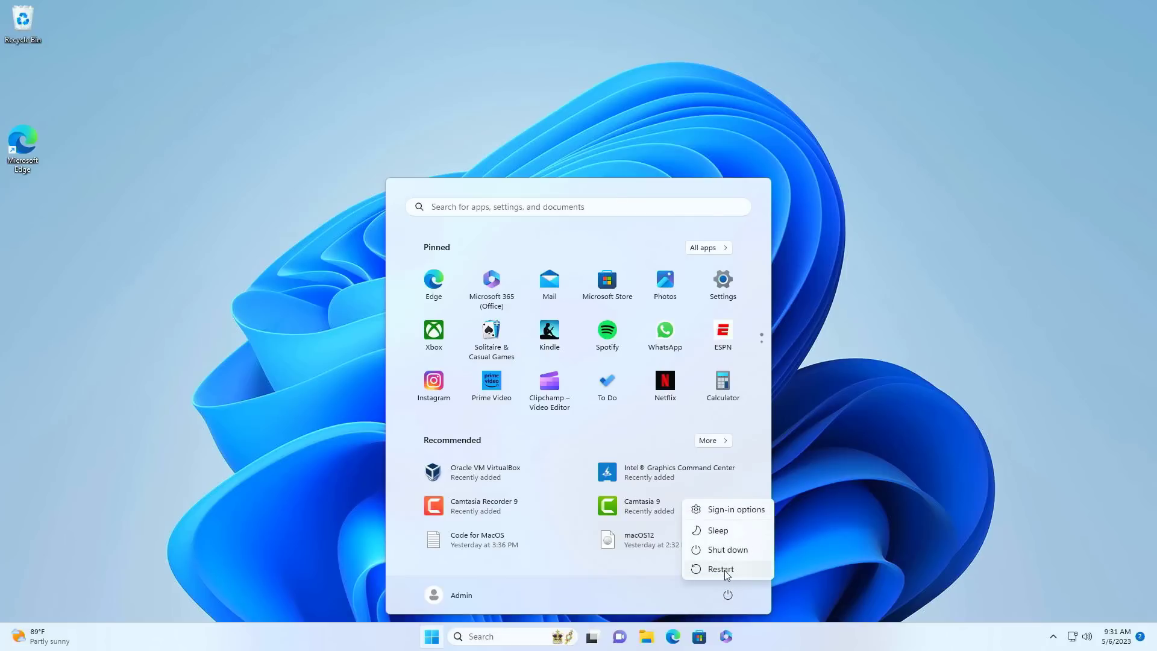
click(725, 570)
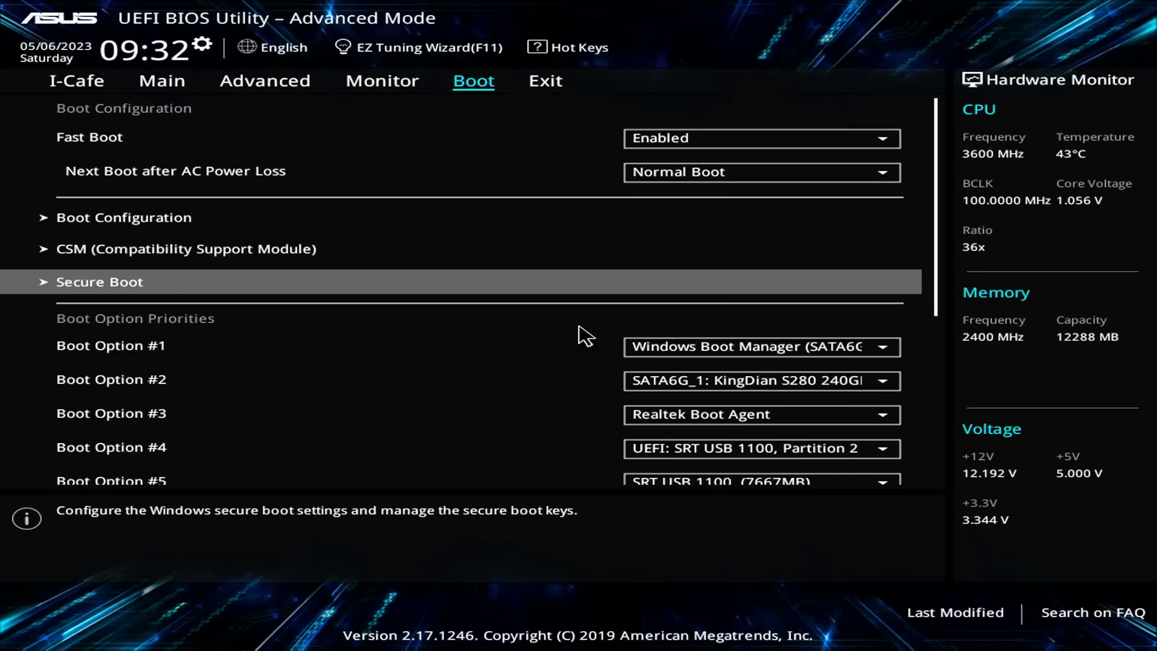
Set Boot Option #1 to UEFI: SRT USB 1100, Partition 2, then save and reset with F10.
key(Down)
key(Return)
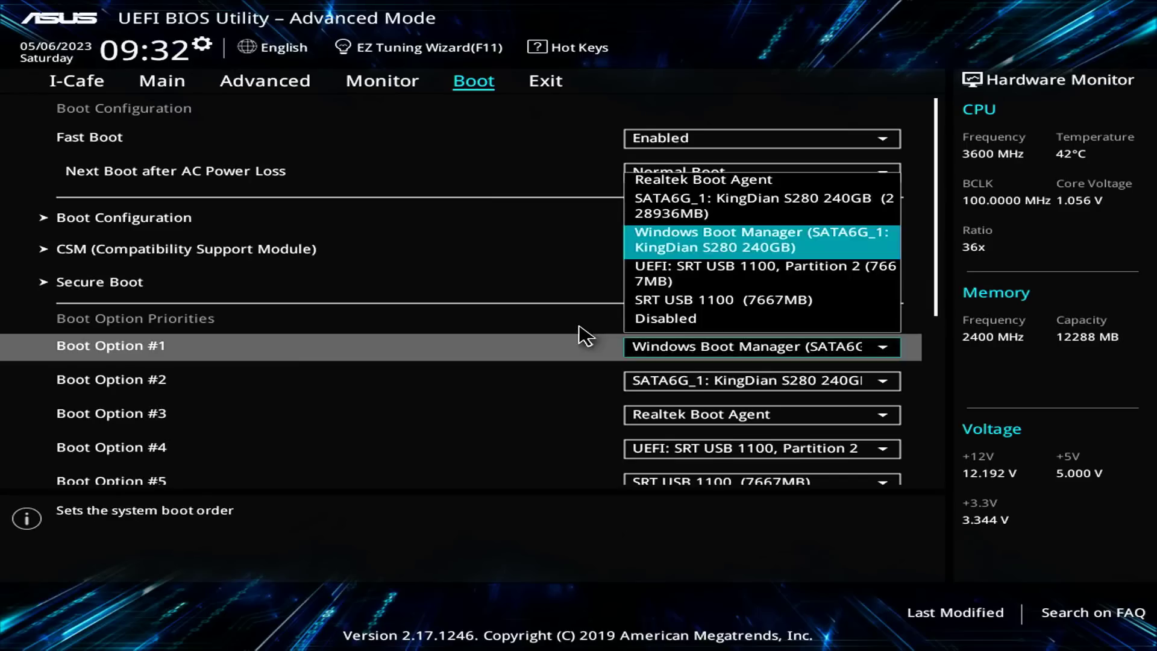
key(Down)
key(Return)
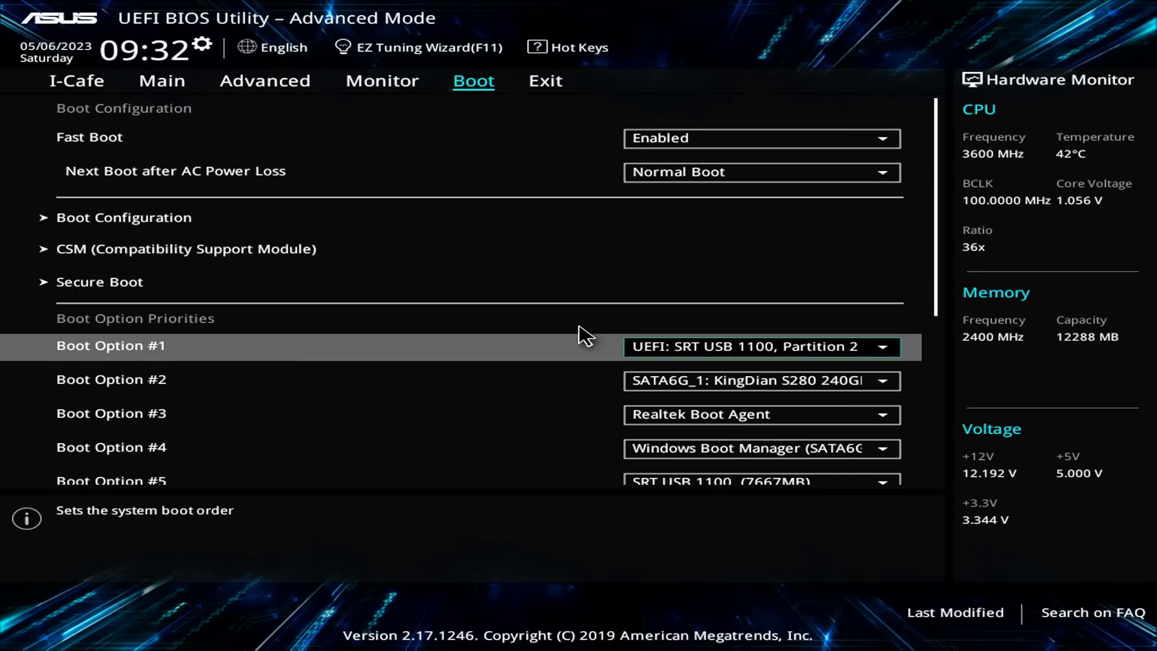
key(F10)
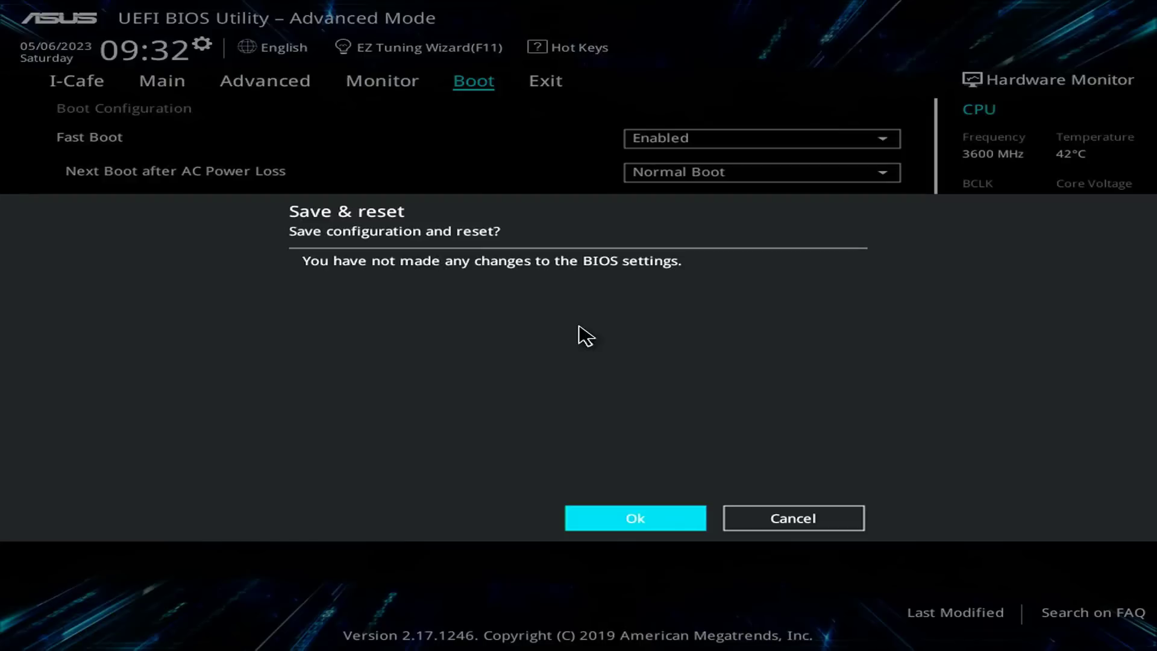
key(Return)
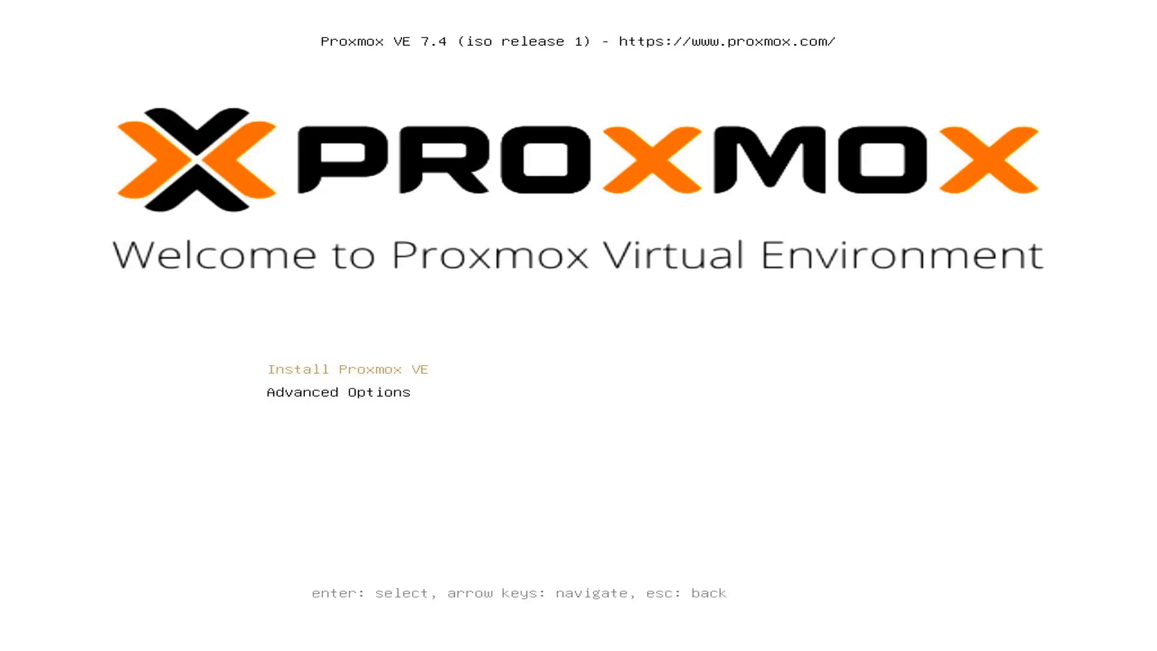
Start the installer, accept the licence, and keep /dev/sda (KingDian S280 24) as the target disk.
key(Return)
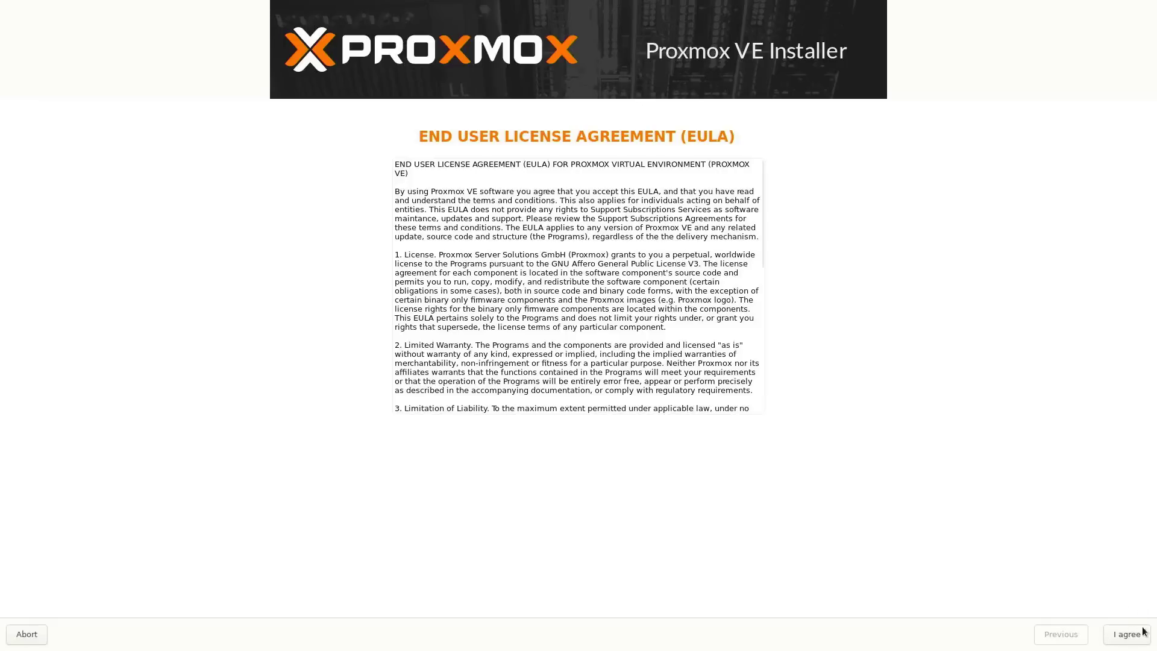
click(1132, 641)
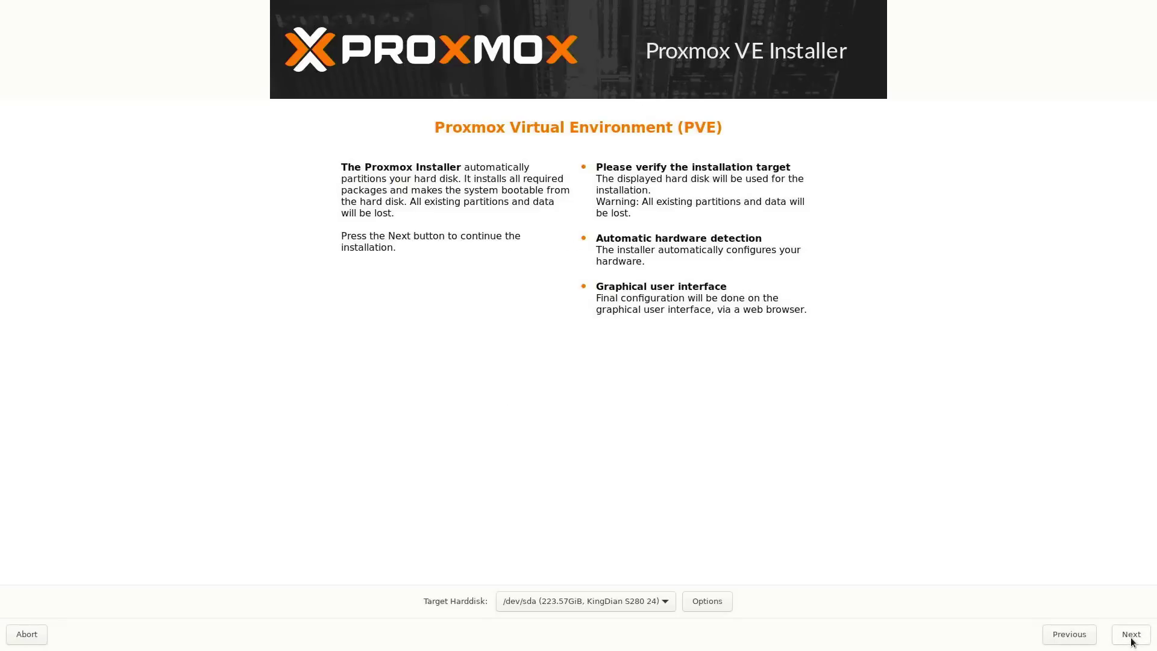
click(536, 602)
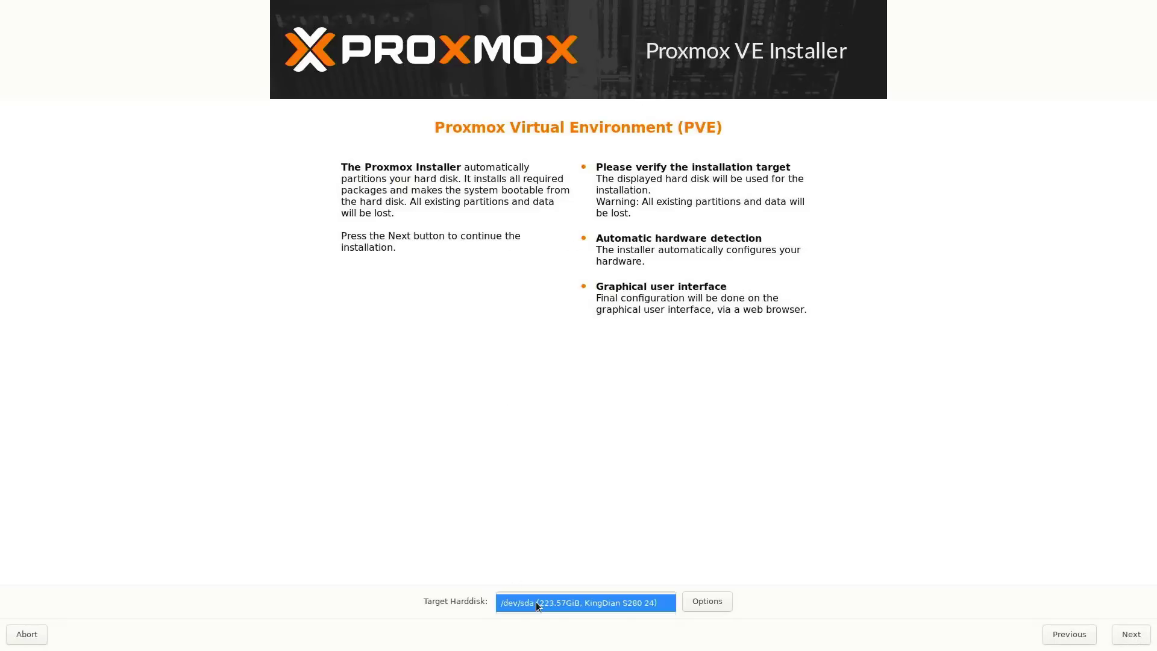
click(550, 602)
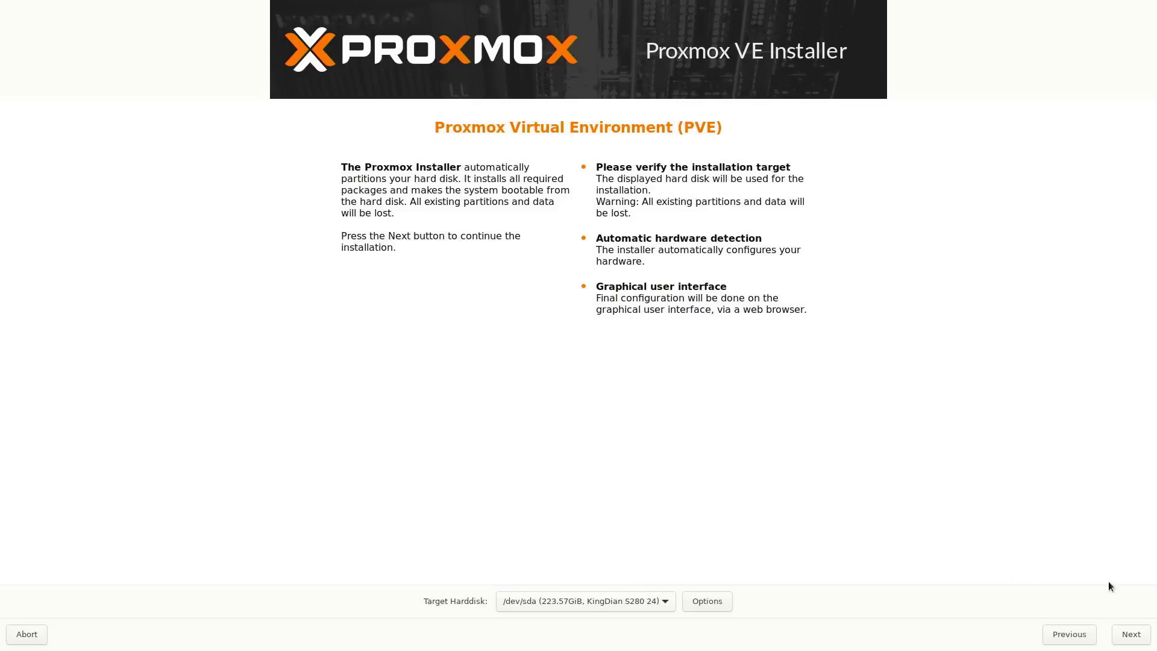
click(1139, 640)
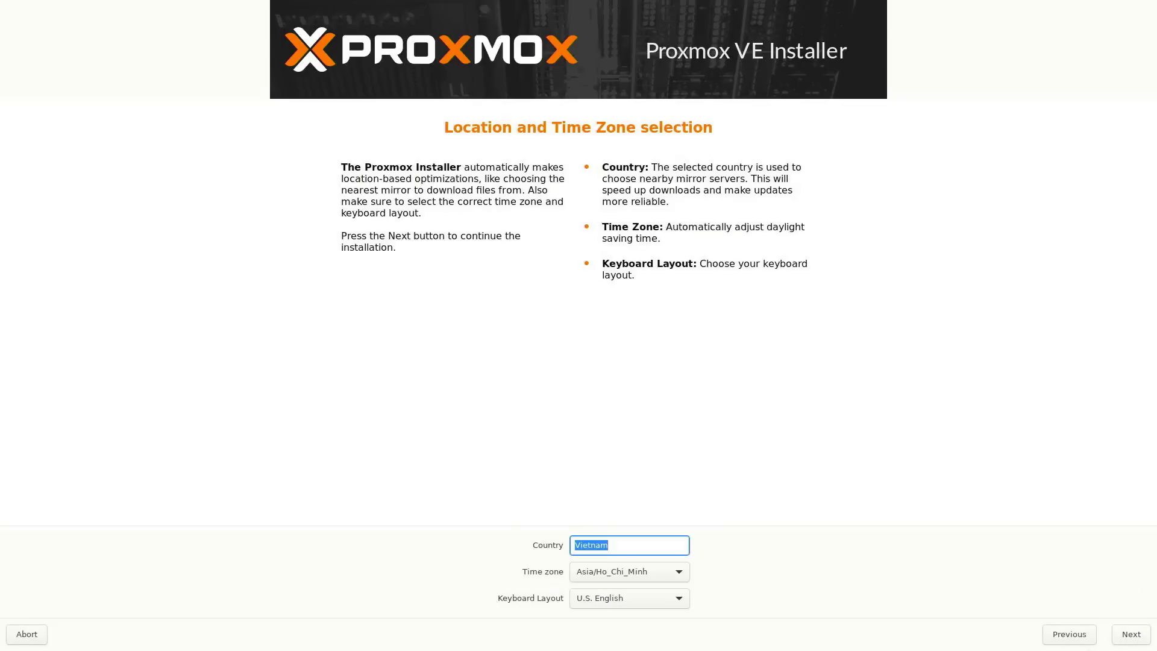
Enter the root password and the administrator e-mail address.
click(1128, 635)
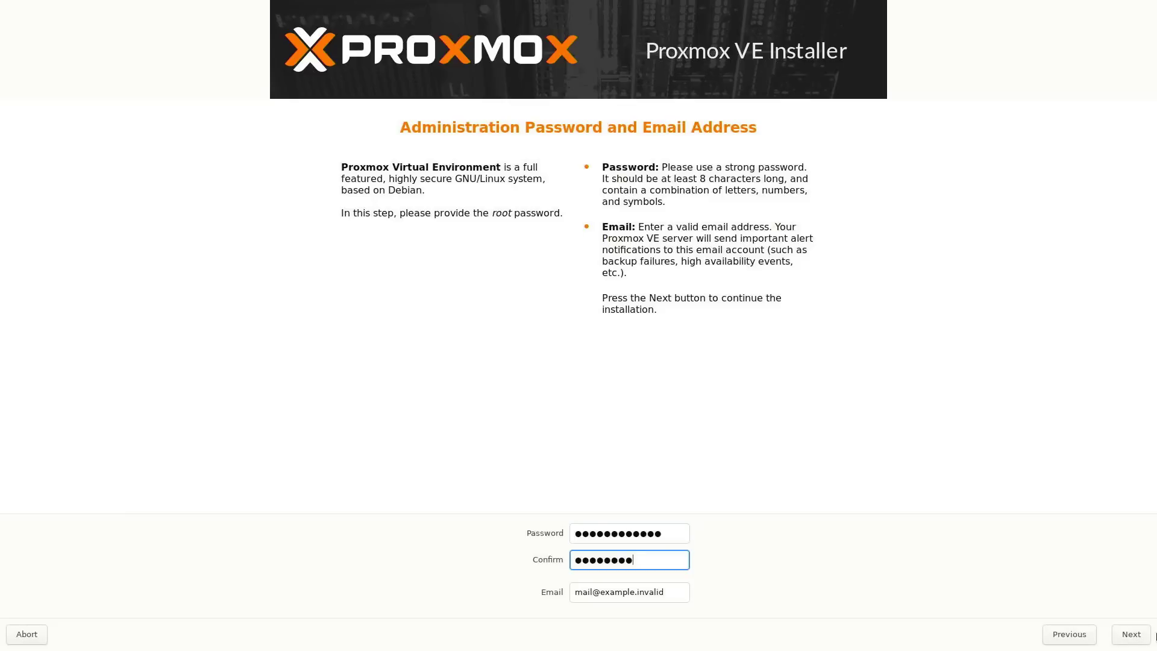
text(****)
key(Tab)
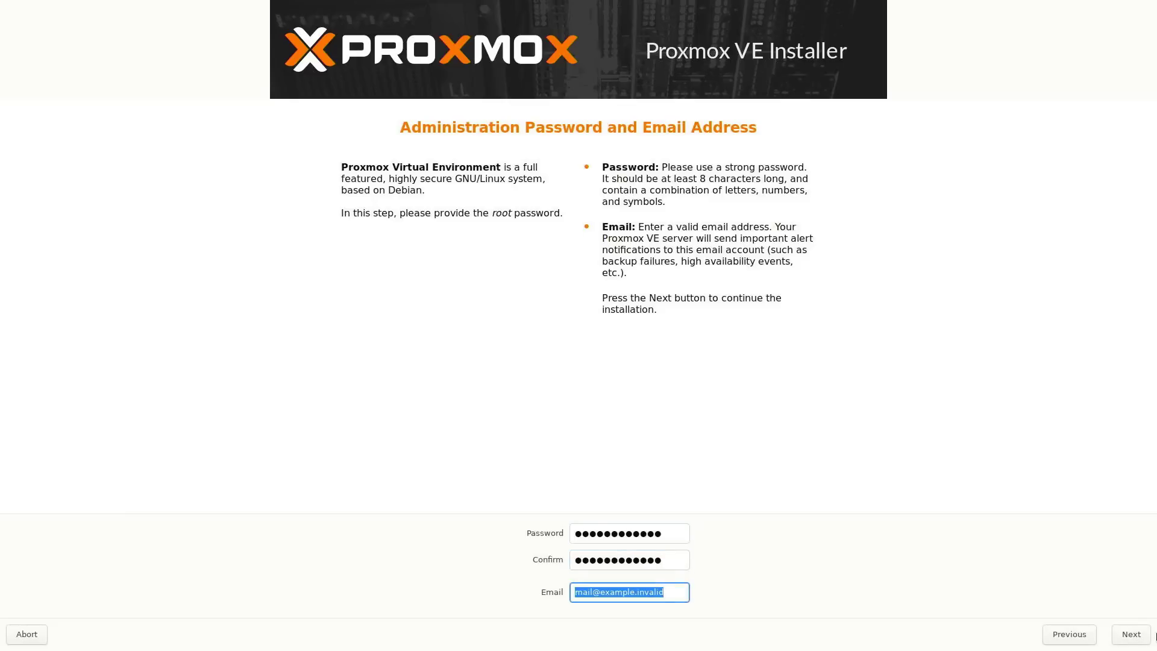
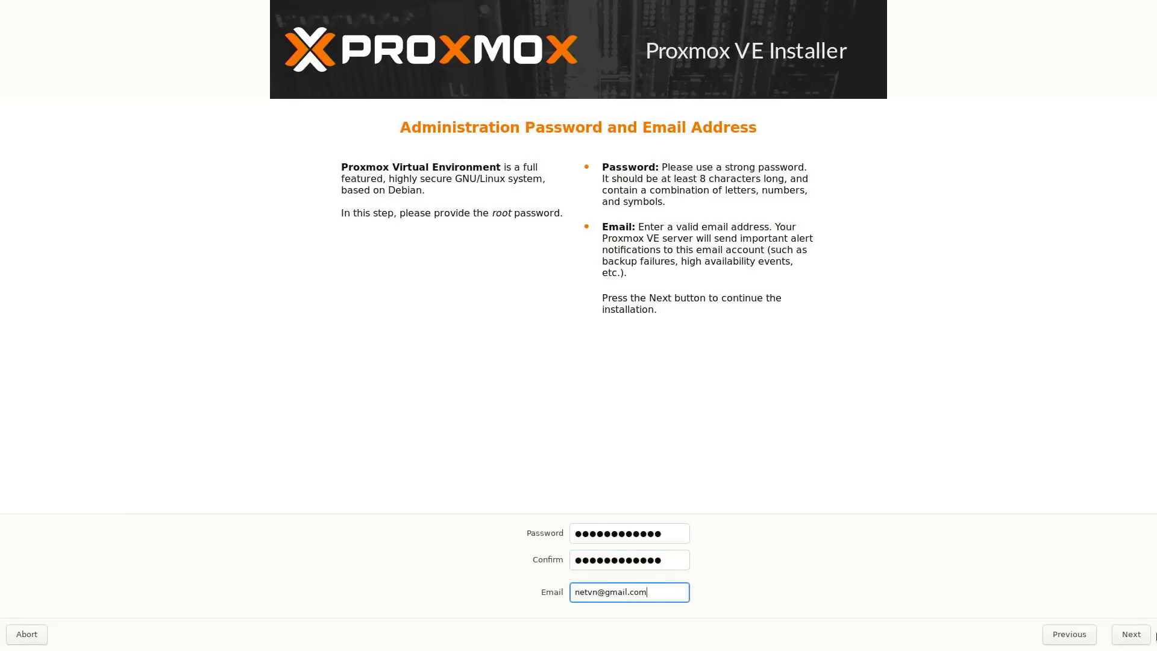
click(1144, 641)
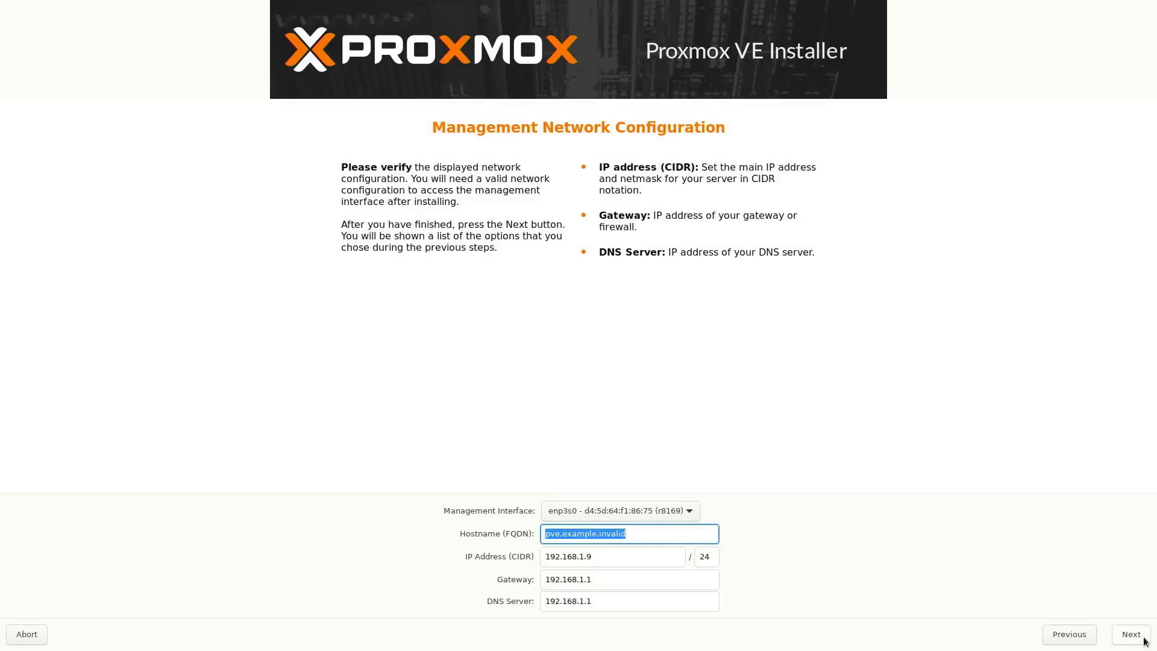
Set hostname netvn.local and DNS 8.8.8.8, then start the installation.
text(netv)
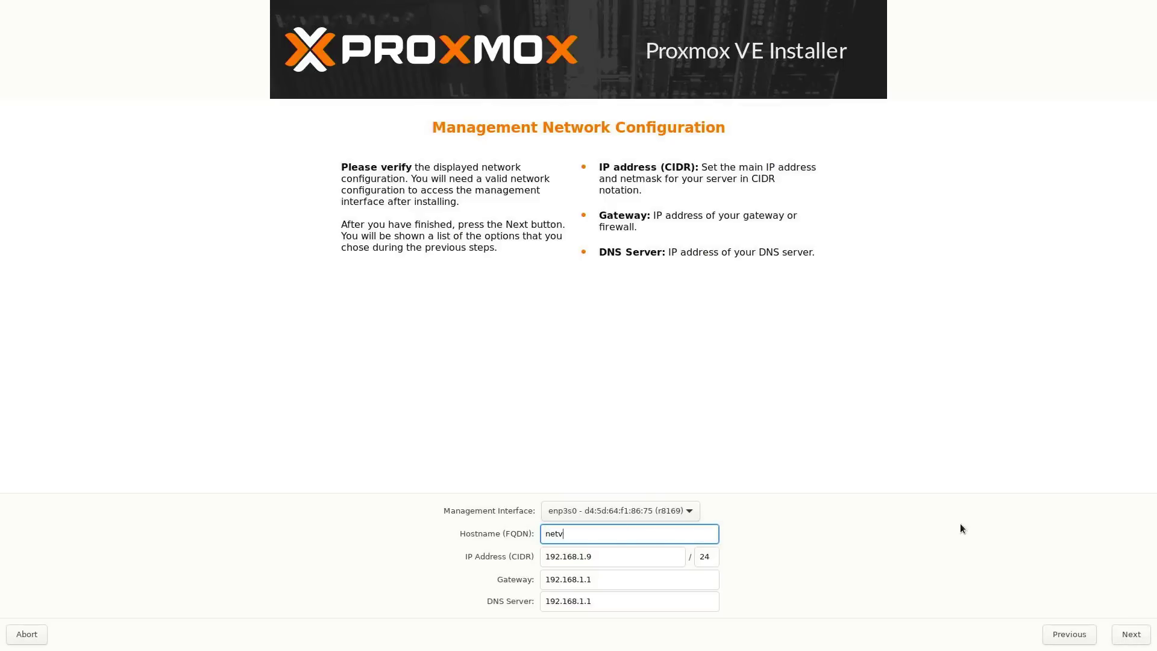
text(n.local)
key(Tab)
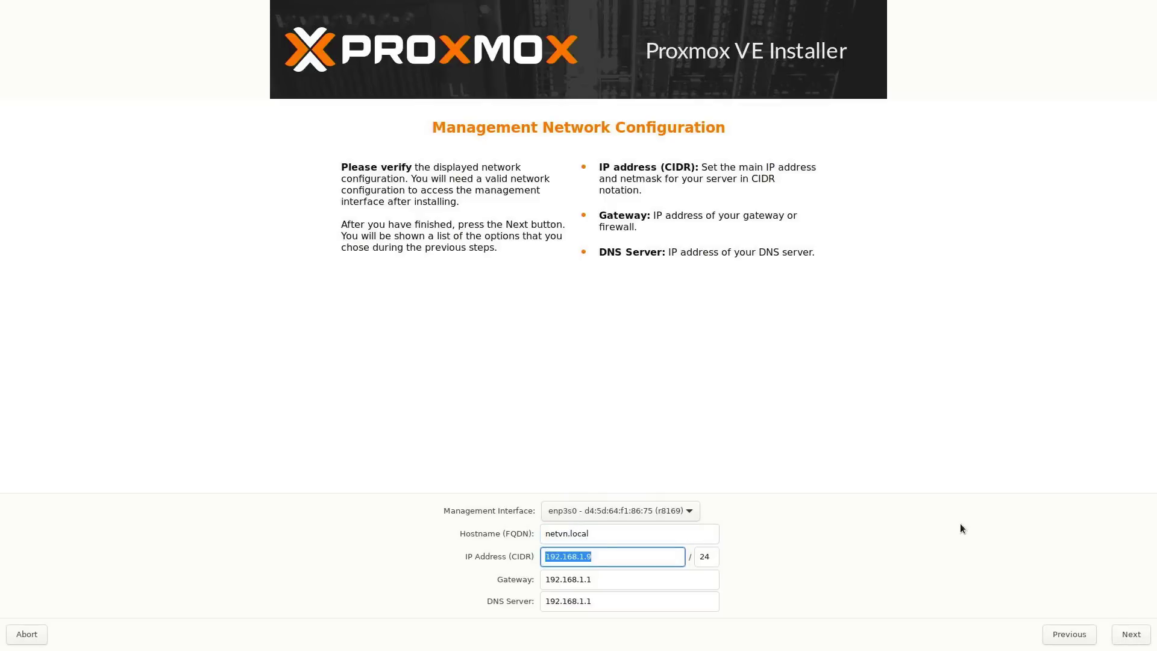
key(Tab)
key(Tab)
key(Tab)
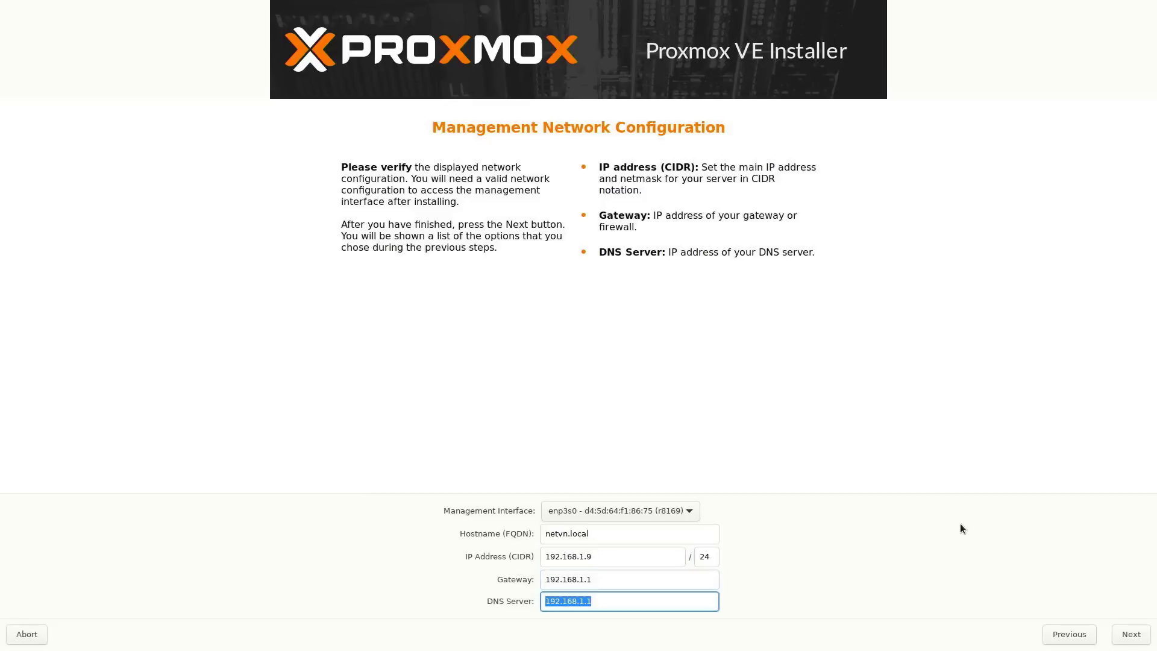
text(8.8.8.8)
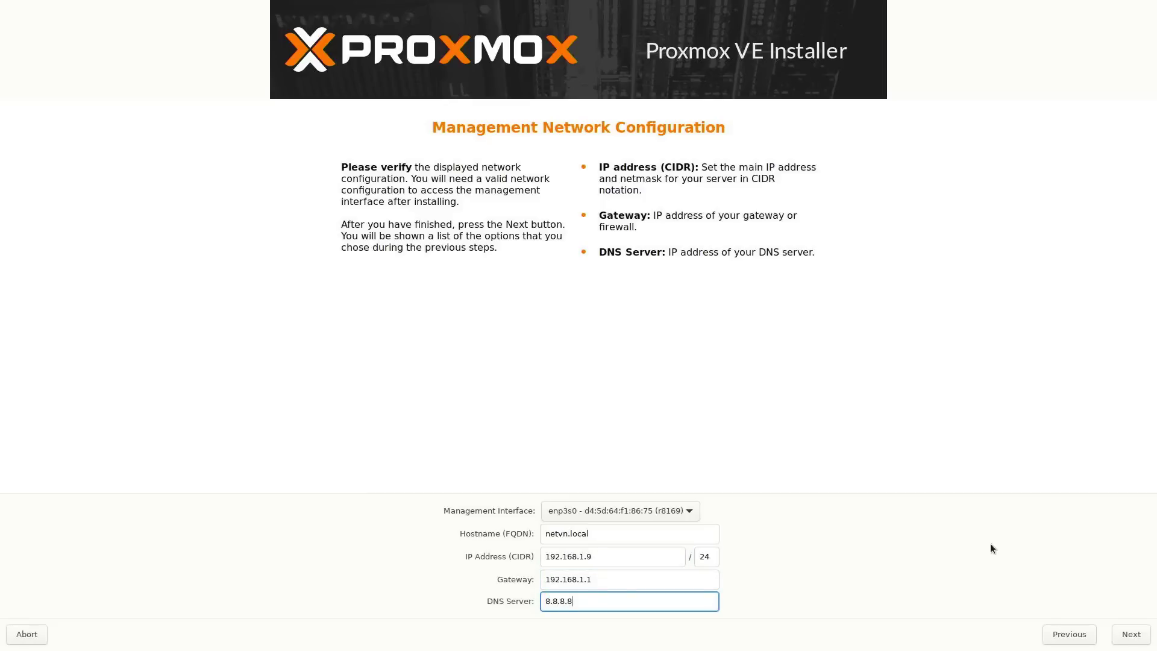
click(1141, 642)
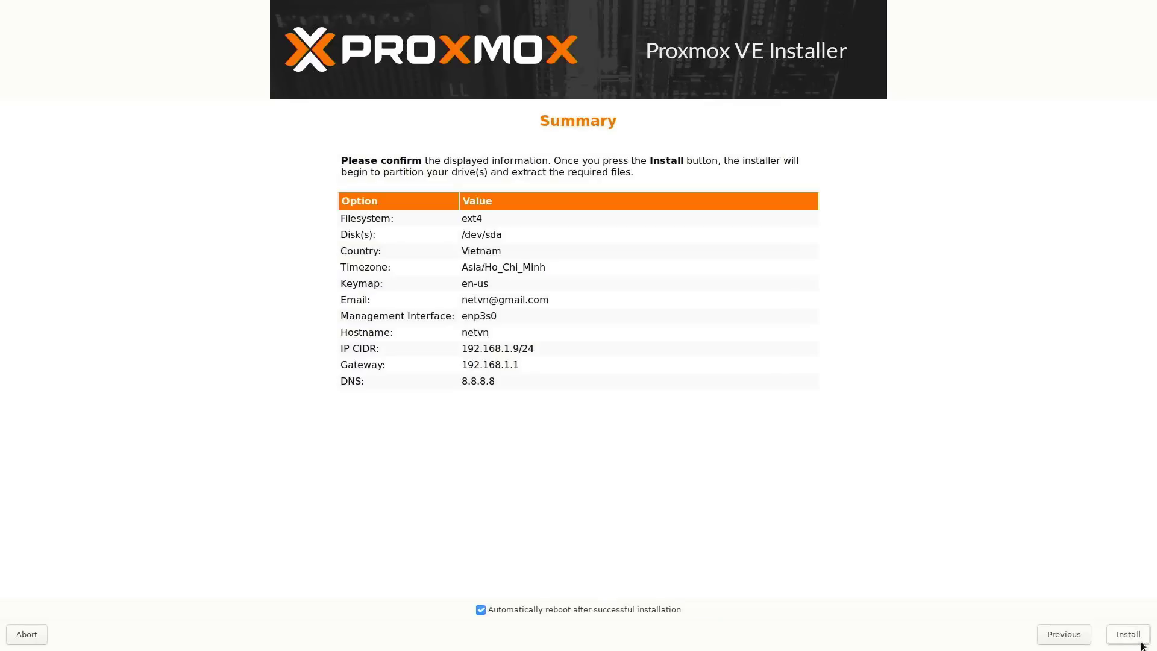
click(1134, 640)
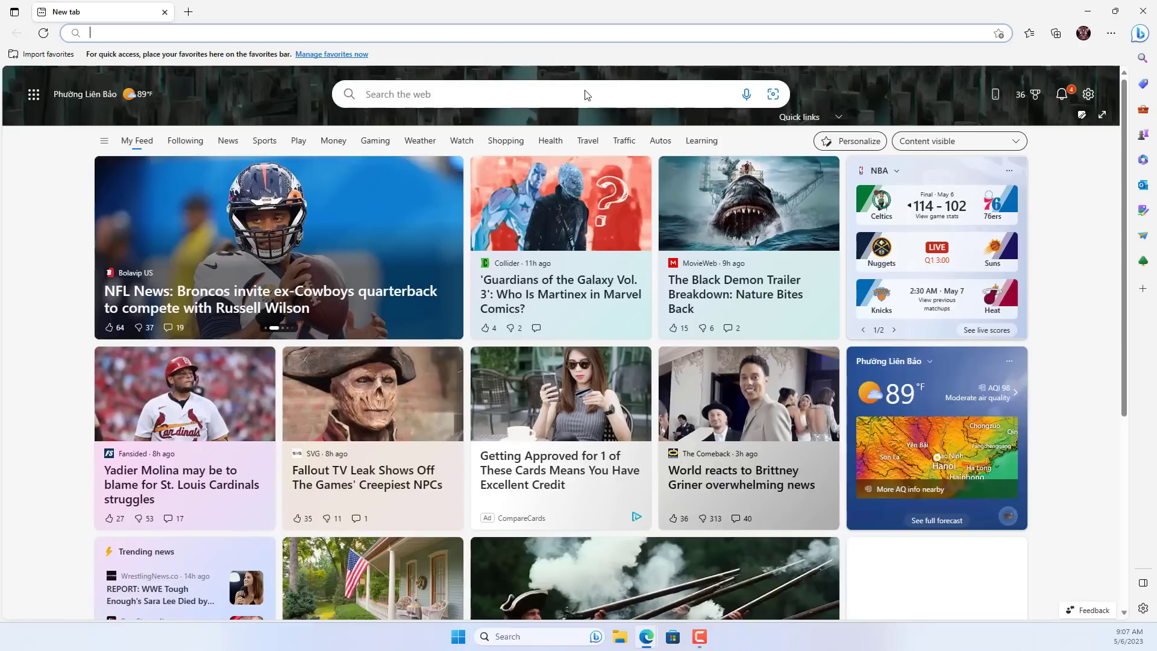
click(584, 93)
text(https)
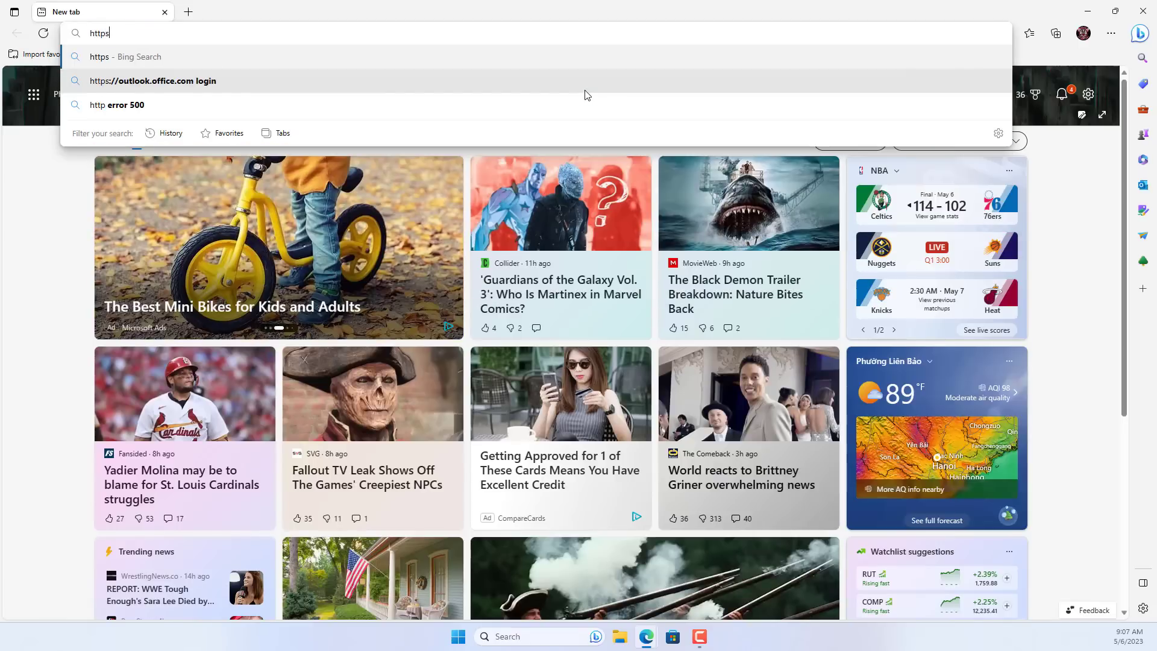
text(://192.168.1.)
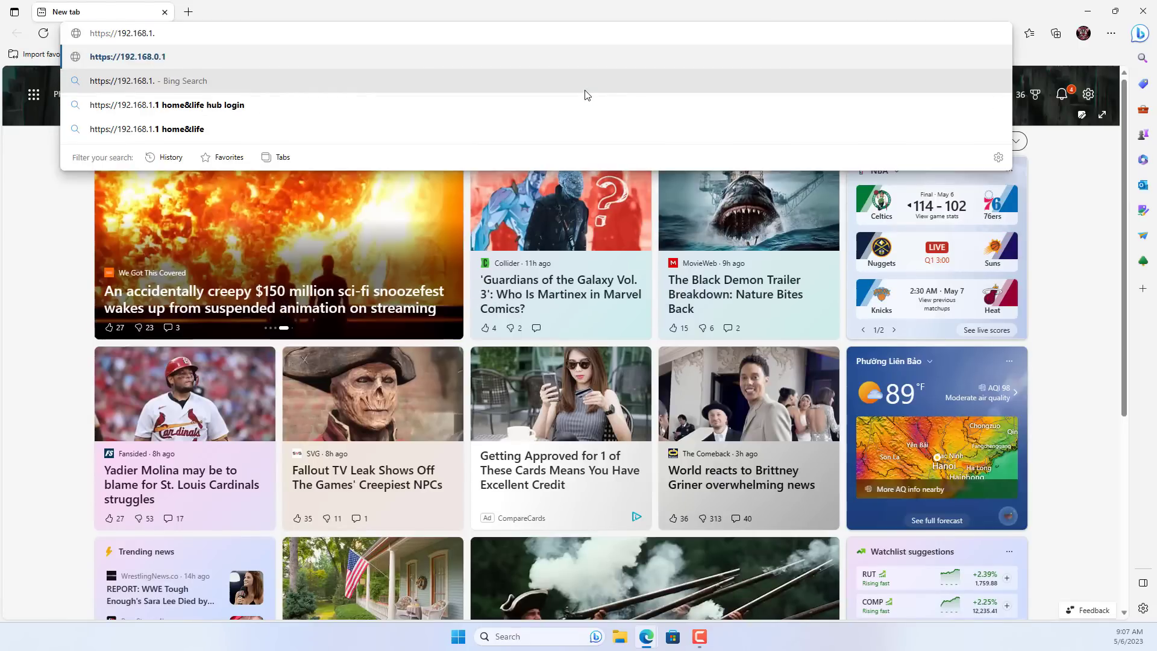
text(9:8006)
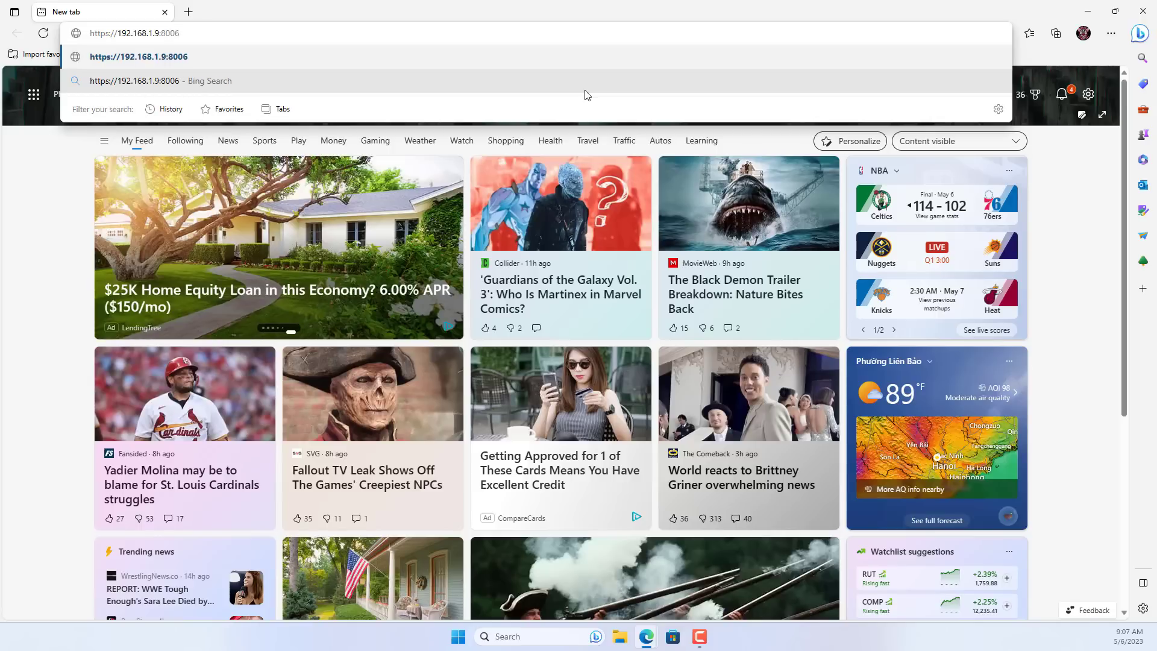
key(Return)
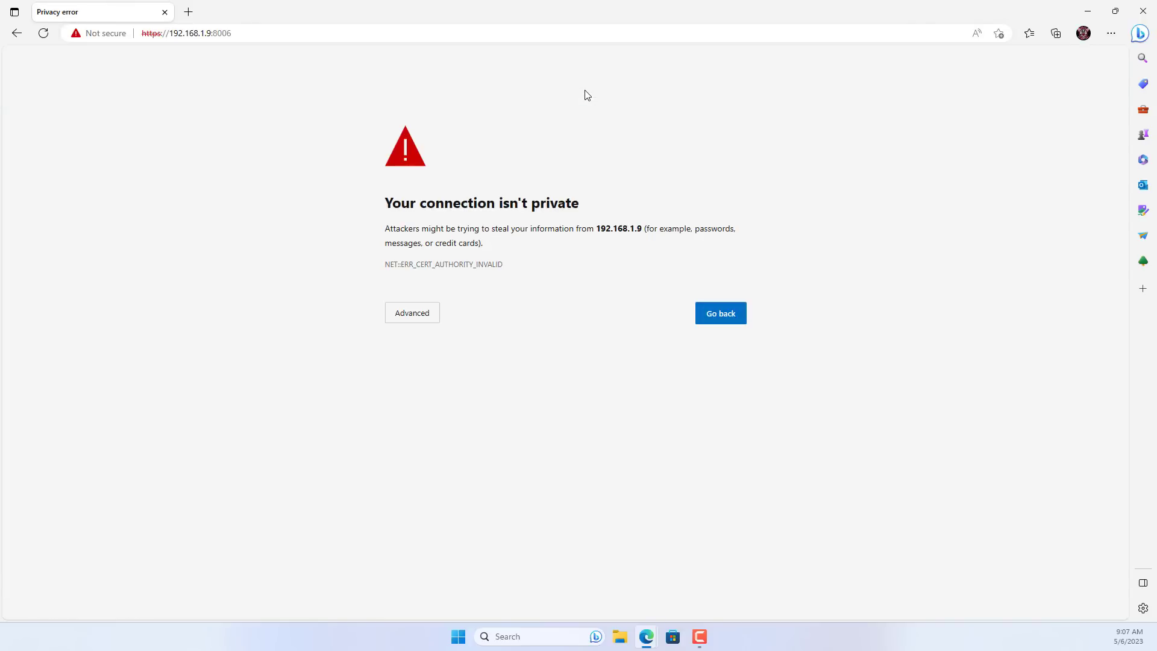
click(408, 316)
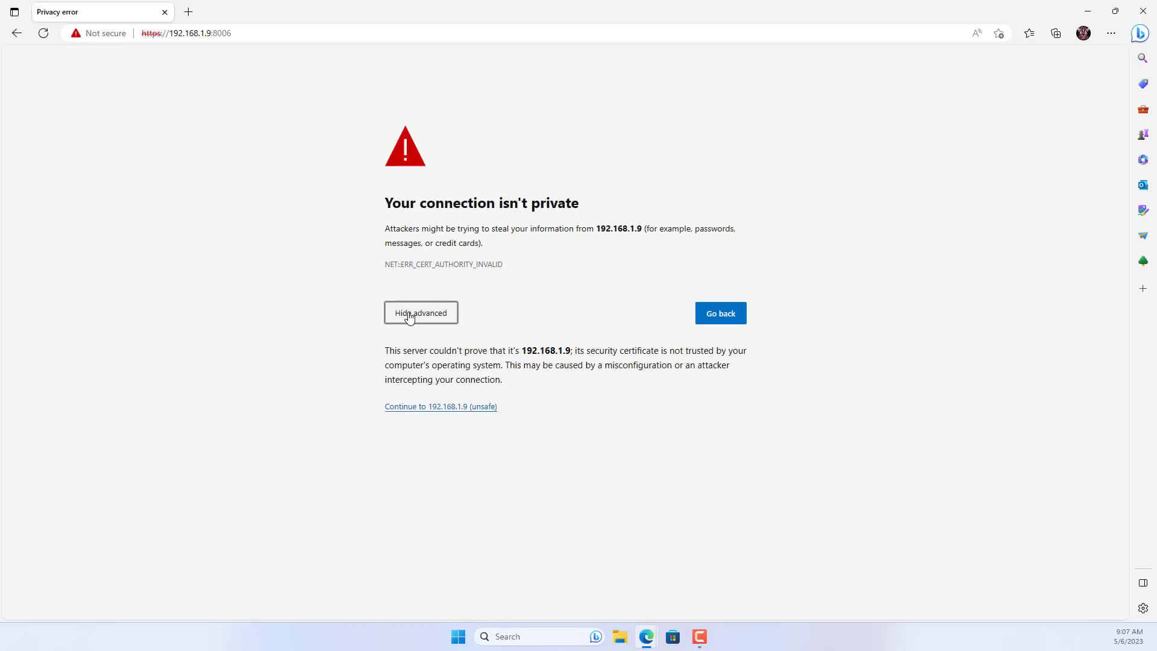
click(437, 408)
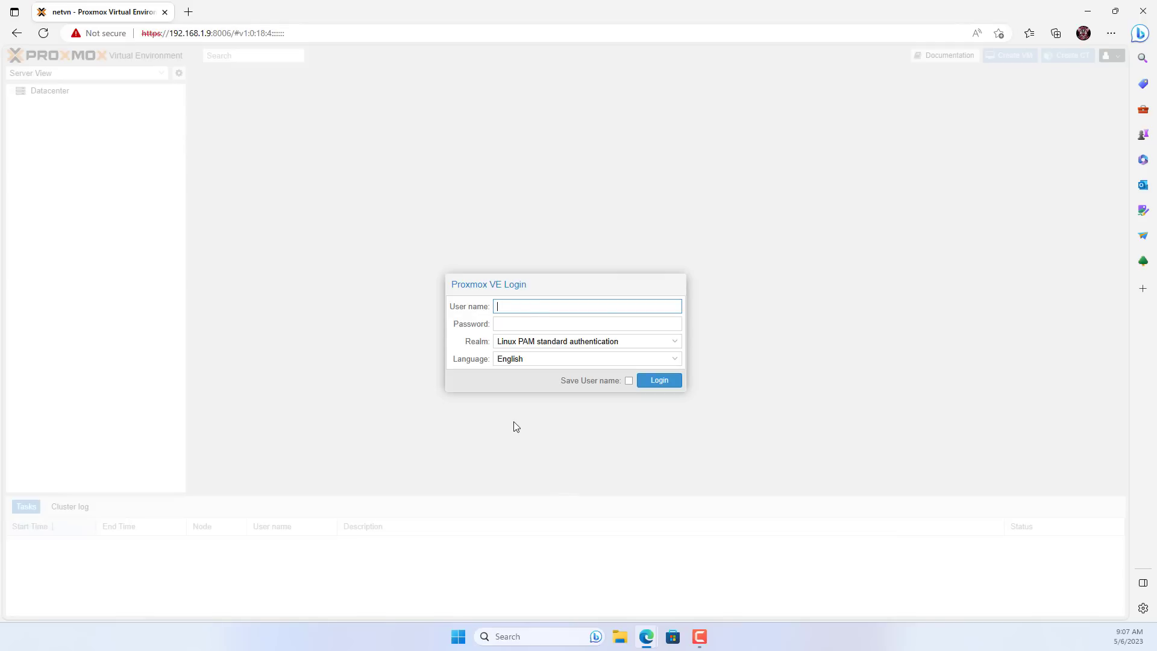
Log in as root and dismiss the no-valid-subscription notice.
text(root)
key(Tab)
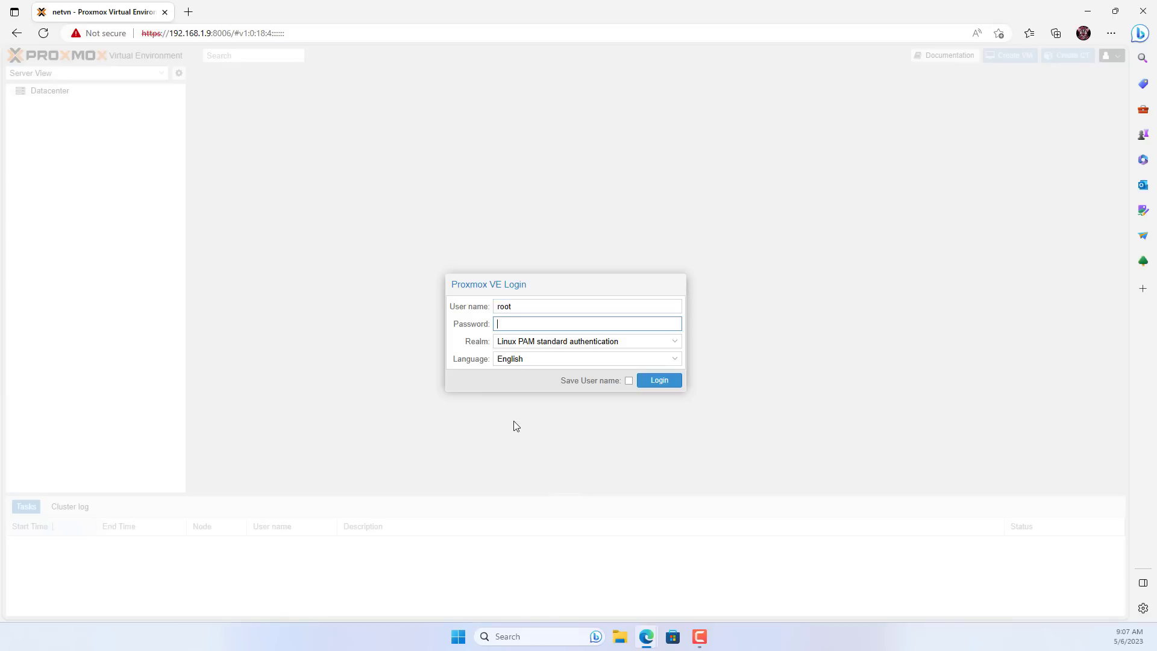
text(************)
click(671, 383)
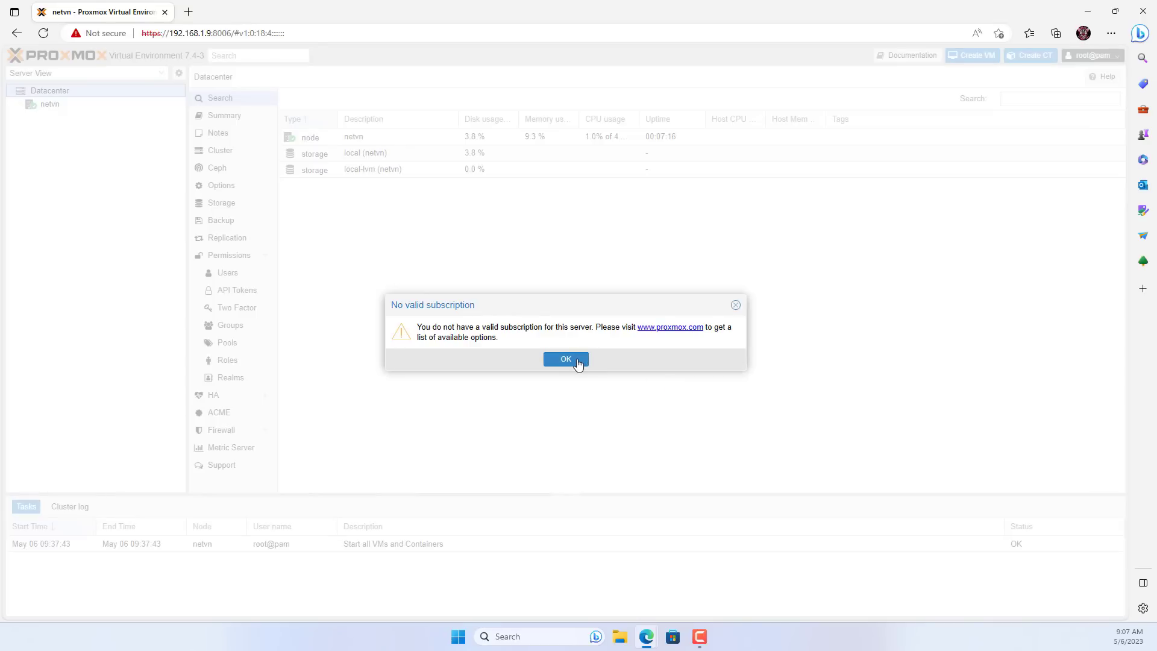
click(566, 360)
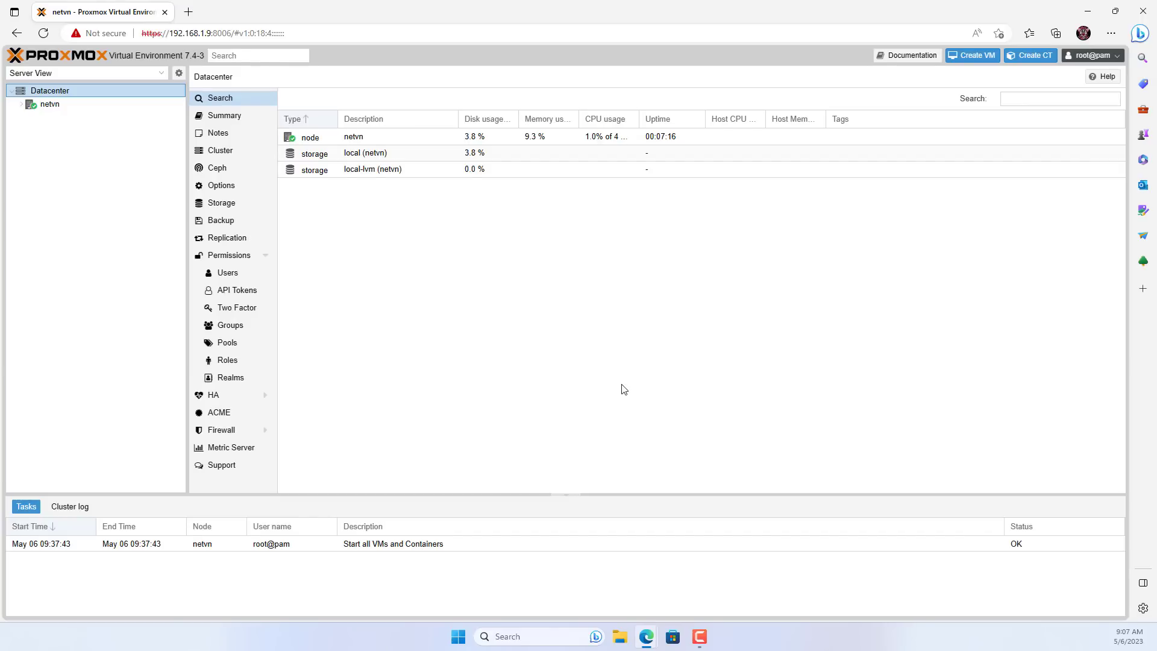
Expand the netvn node, review its Summary, and minimize Edge.
click(51, 107)
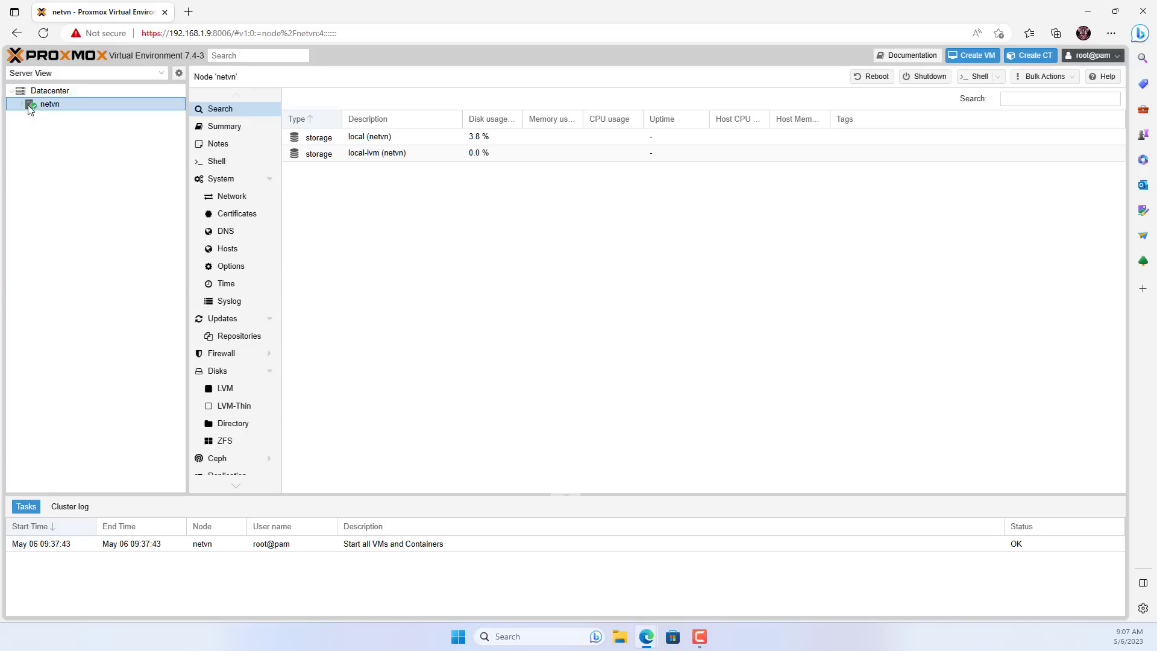
click(24, 105)
click(235, 131)
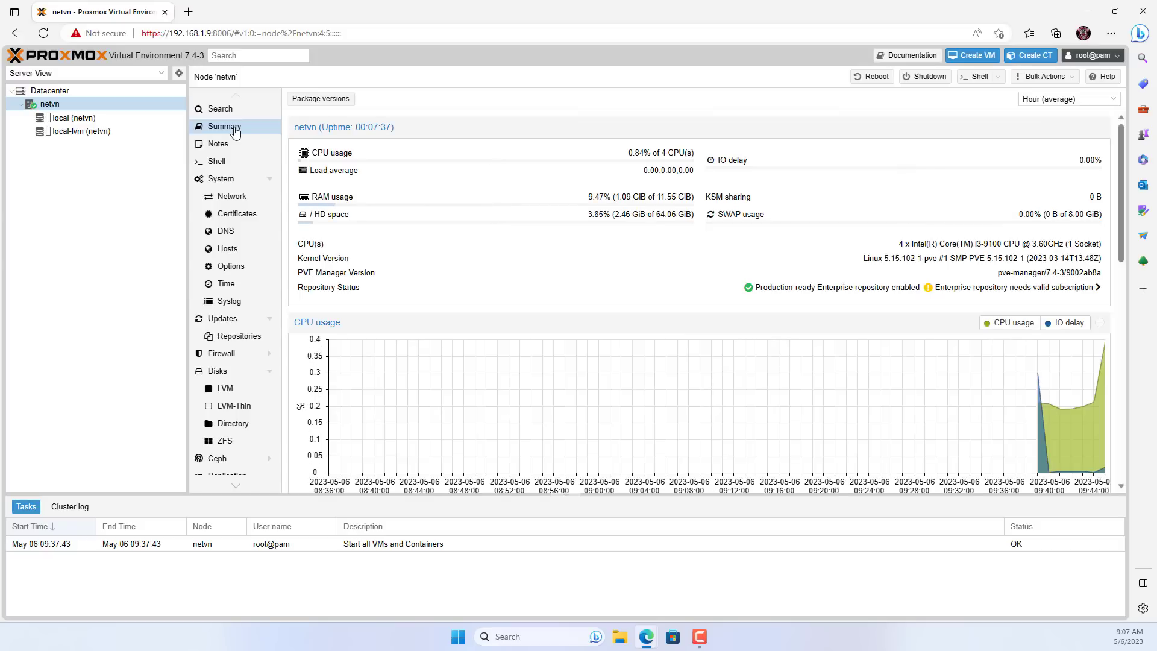
click(1084, 17)
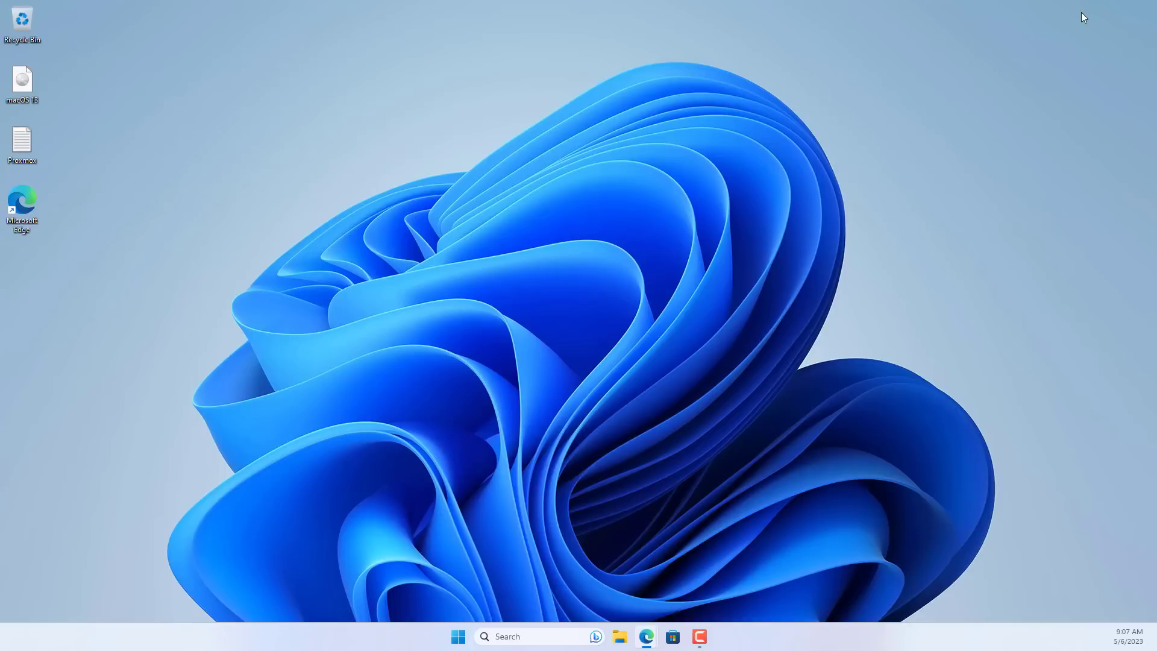
Open the Proxmox notes file and copy the link on its first line.
double_click(21, 147)
drag(303, 128, 236, 132)
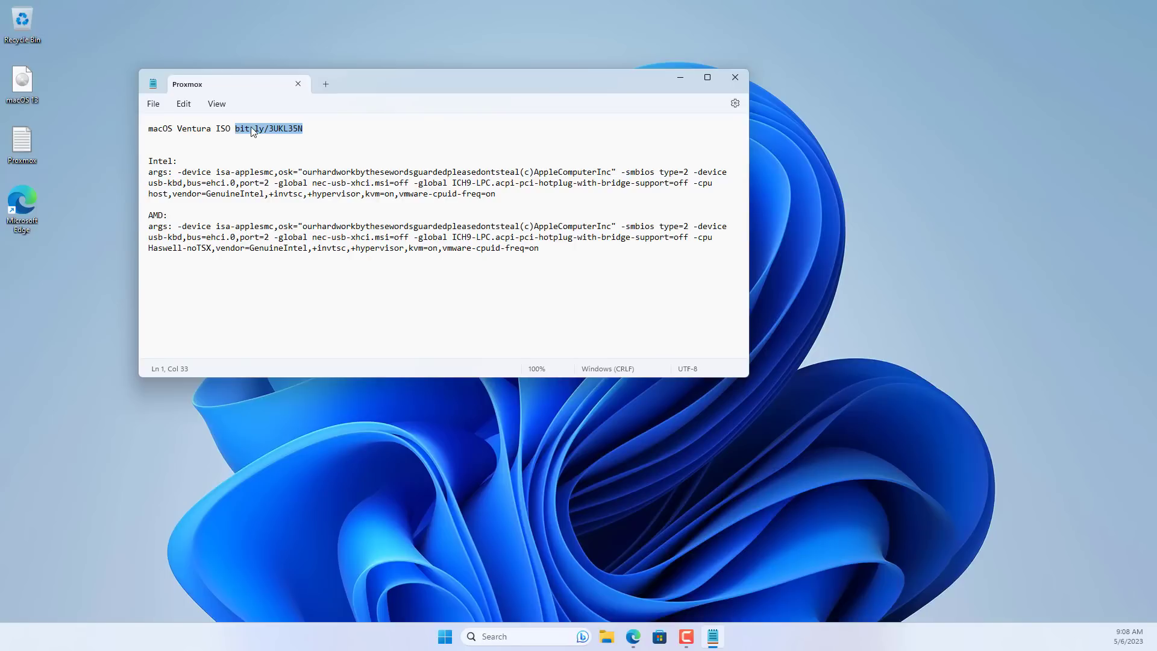
right_click(252, 131)
click(292, 190)
click(639, 643)
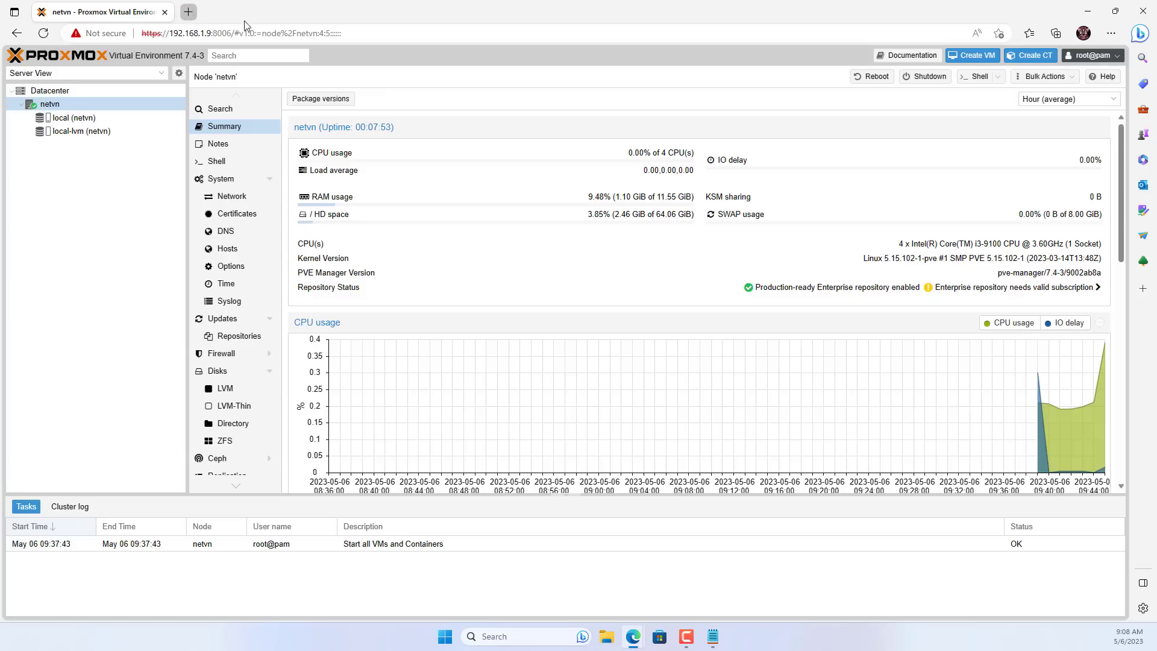
key(ctrl+t)
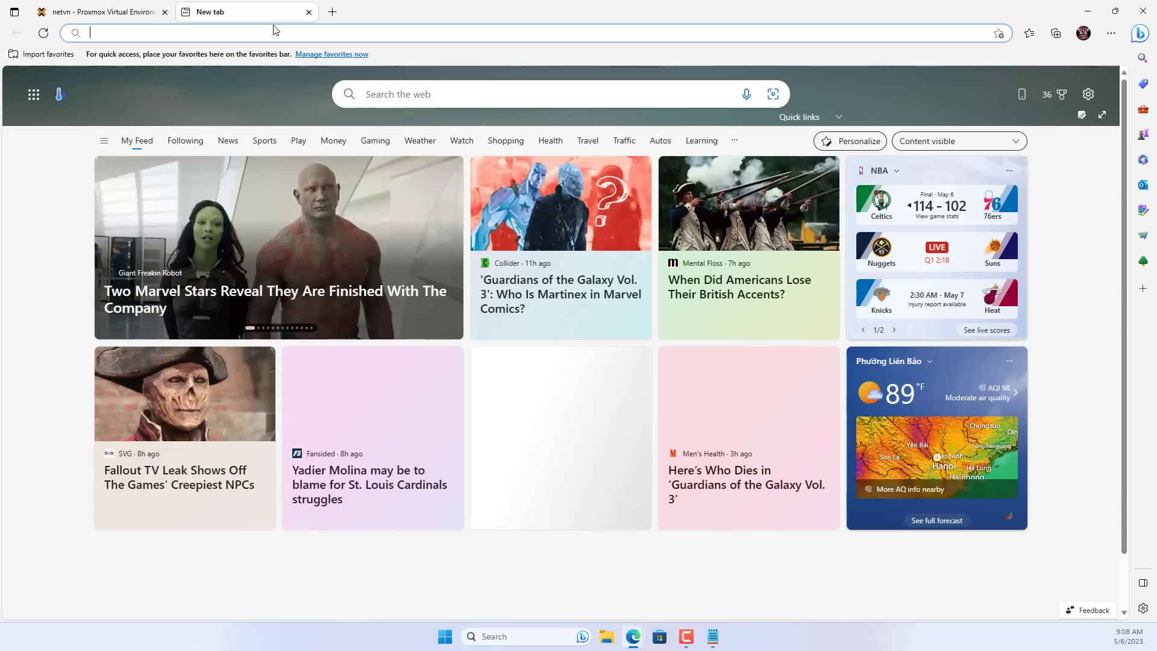
key(ctrl+v)
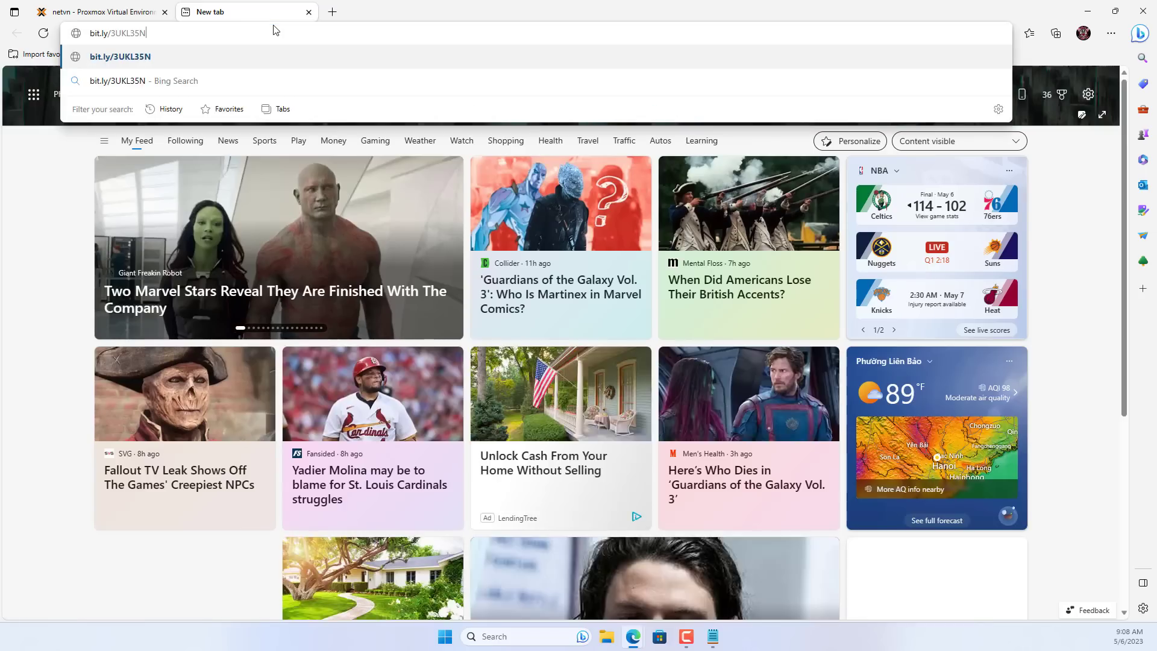
key(Return)
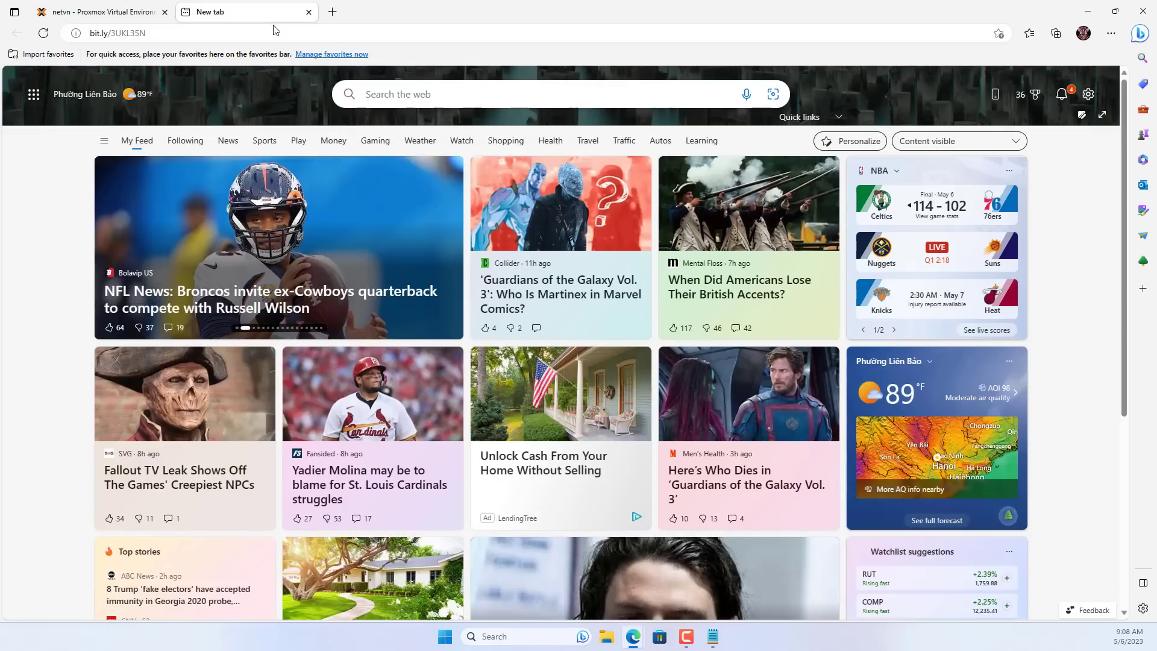
scroll(743, 285, down, 10)
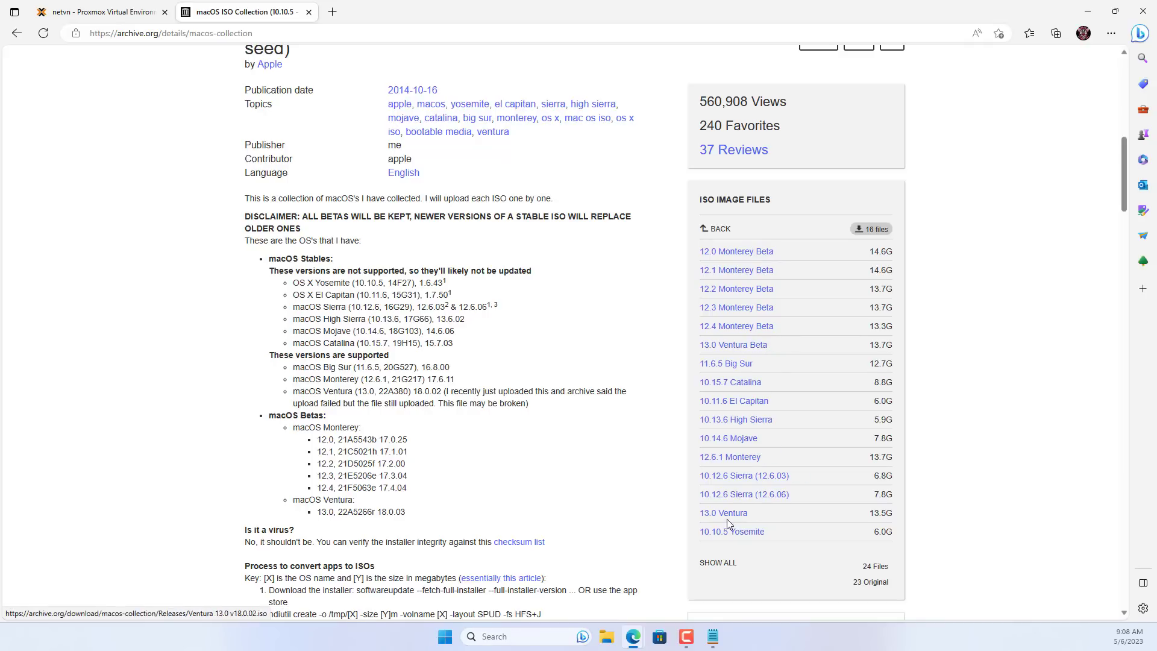
Close the macOS ISO Collection tab, minimize Edge, and close the Proxmox notes.
click(308, 12)
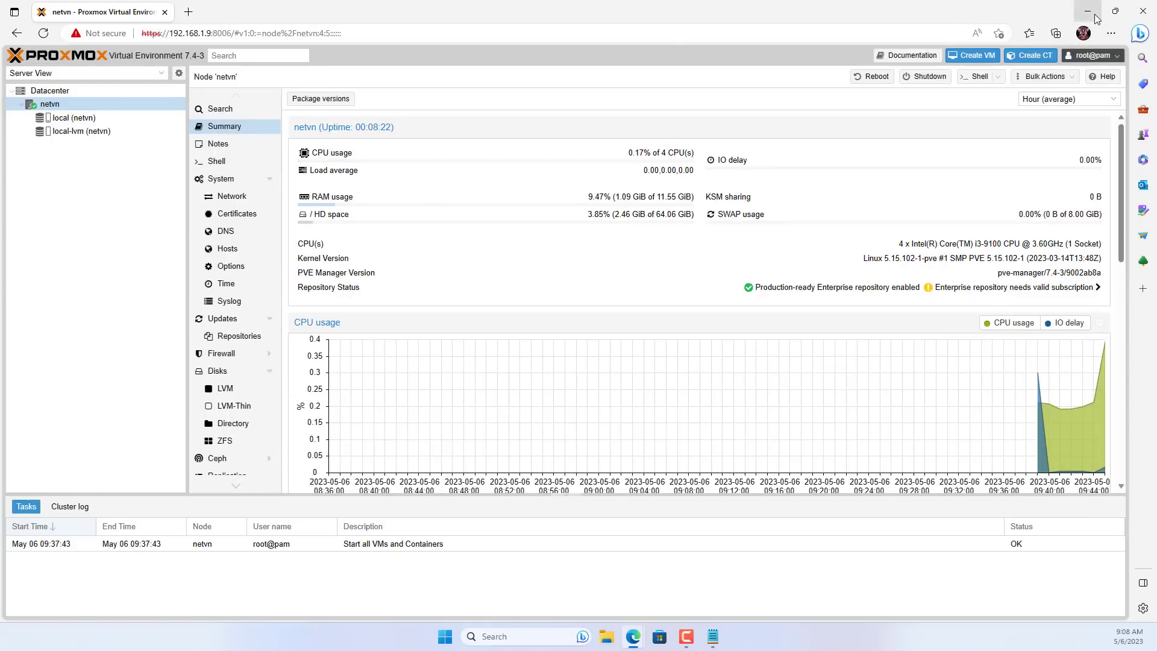
click(1089, 14)
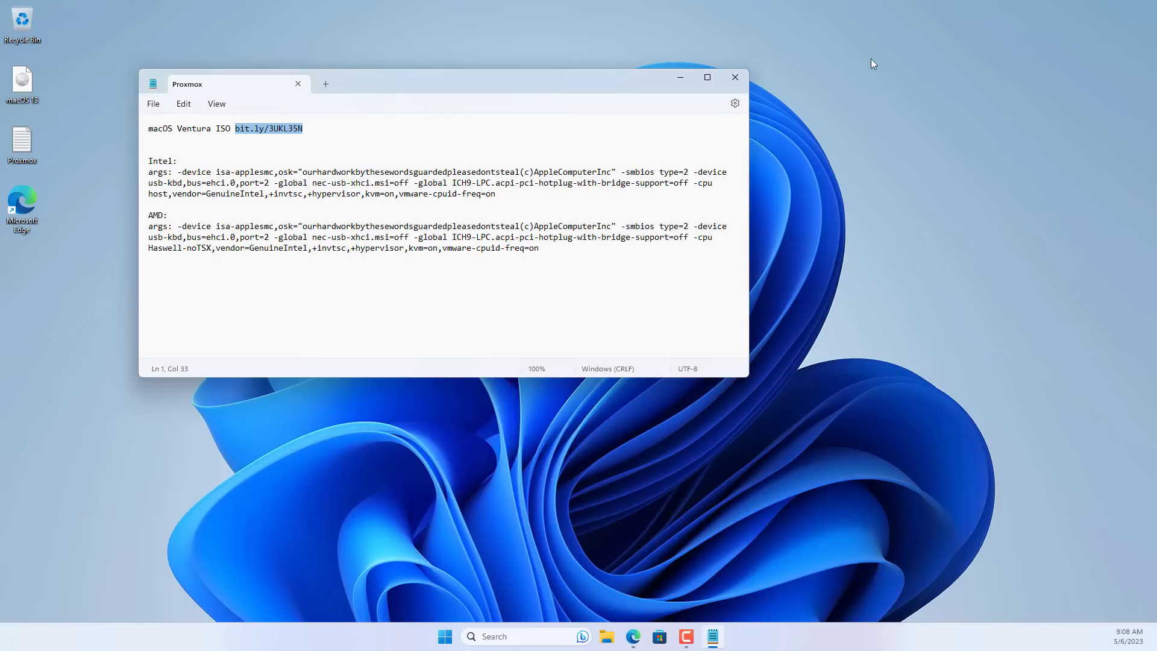
click(735, 78)
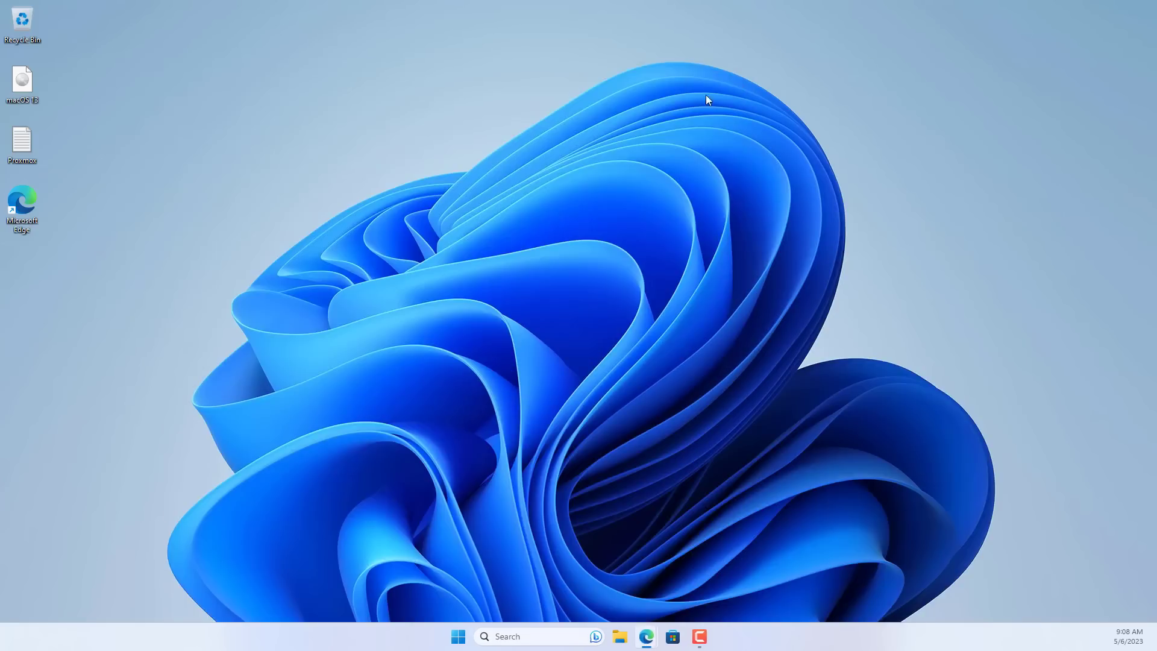
Confirm the macOS 13 image is a 14.6 GB Disc Image File (.iso), then return to Proxmox in Edge.
right_click(25, 86)
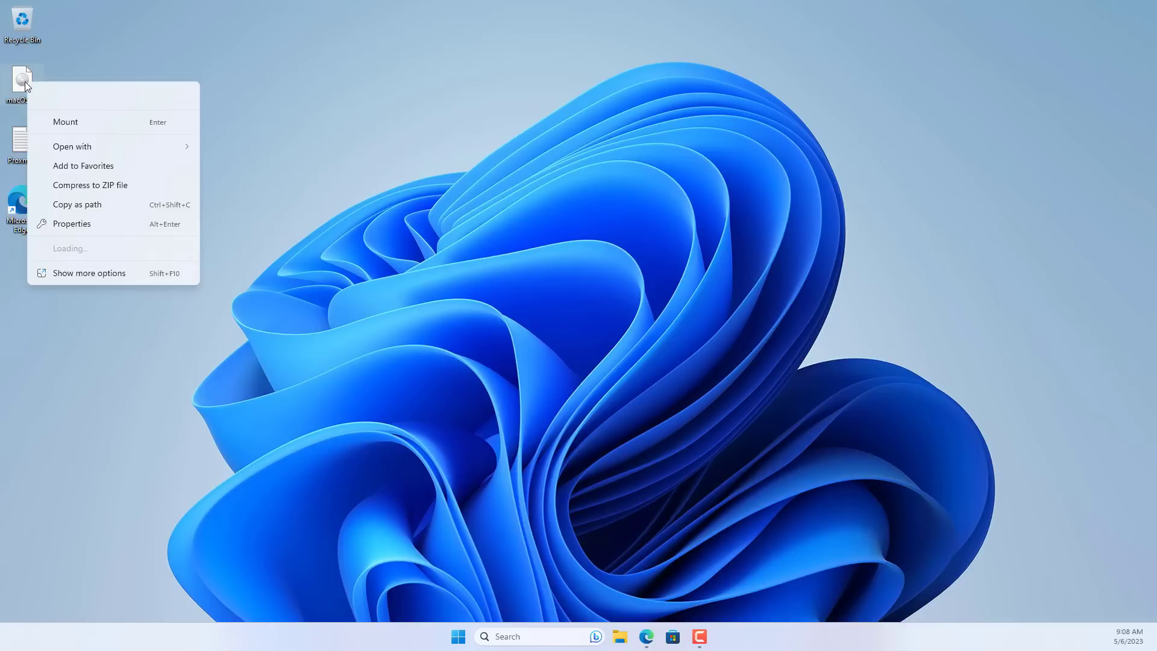
click(84, 226)
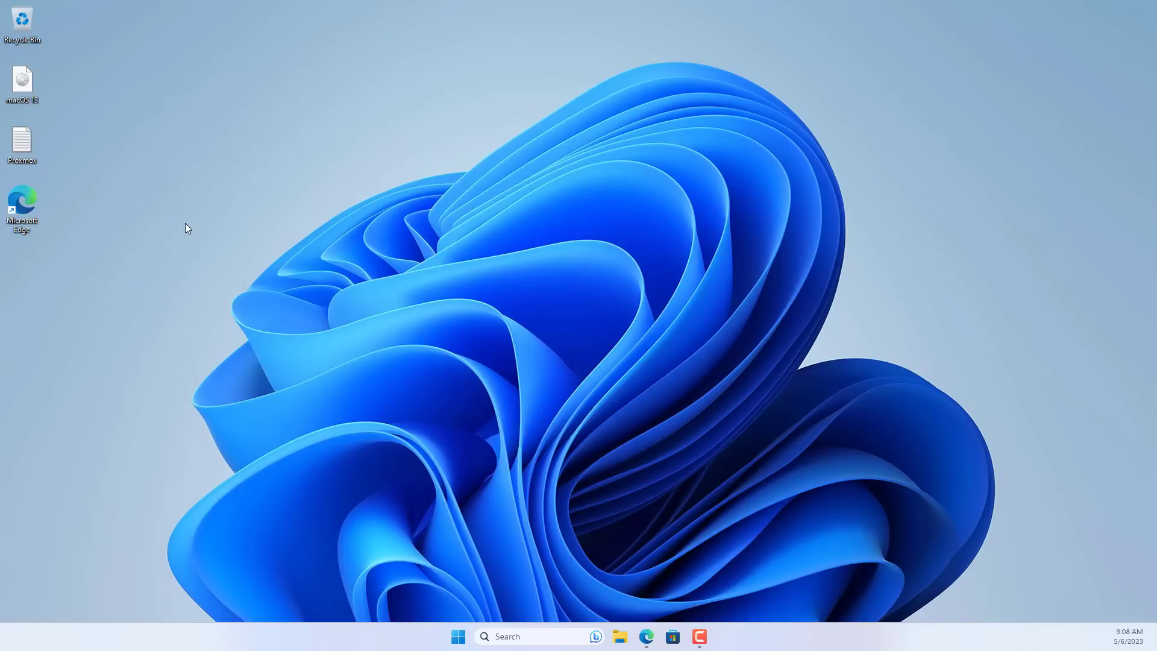
drag(186, 217, 75, 217)
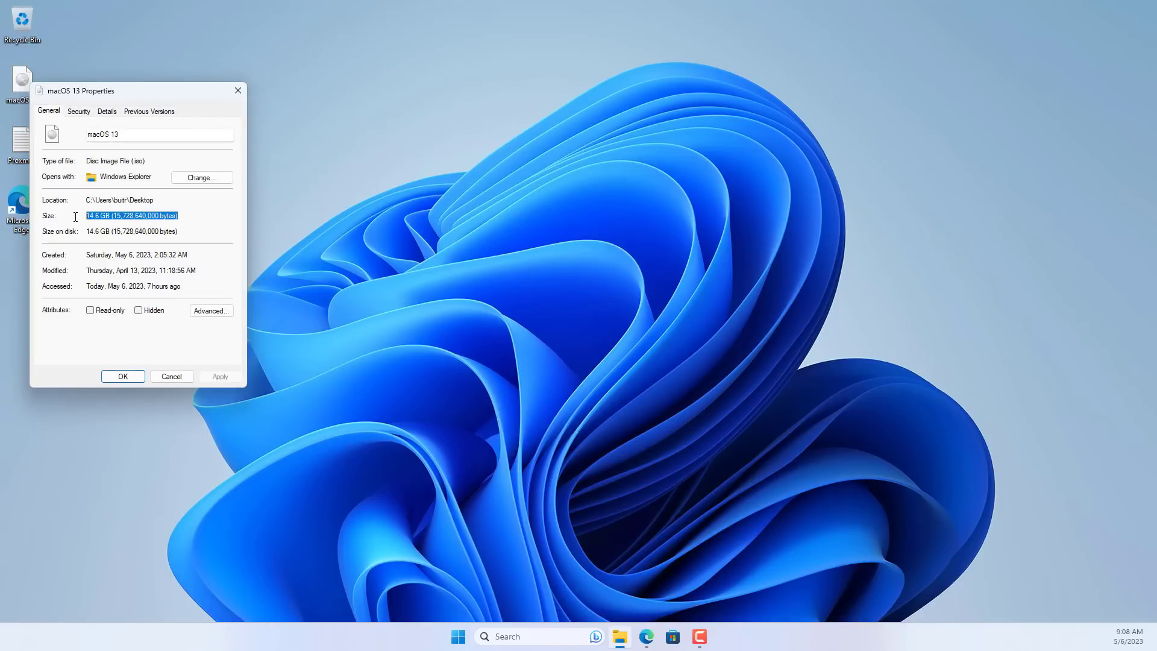
drag(137, 135, 65, 138)
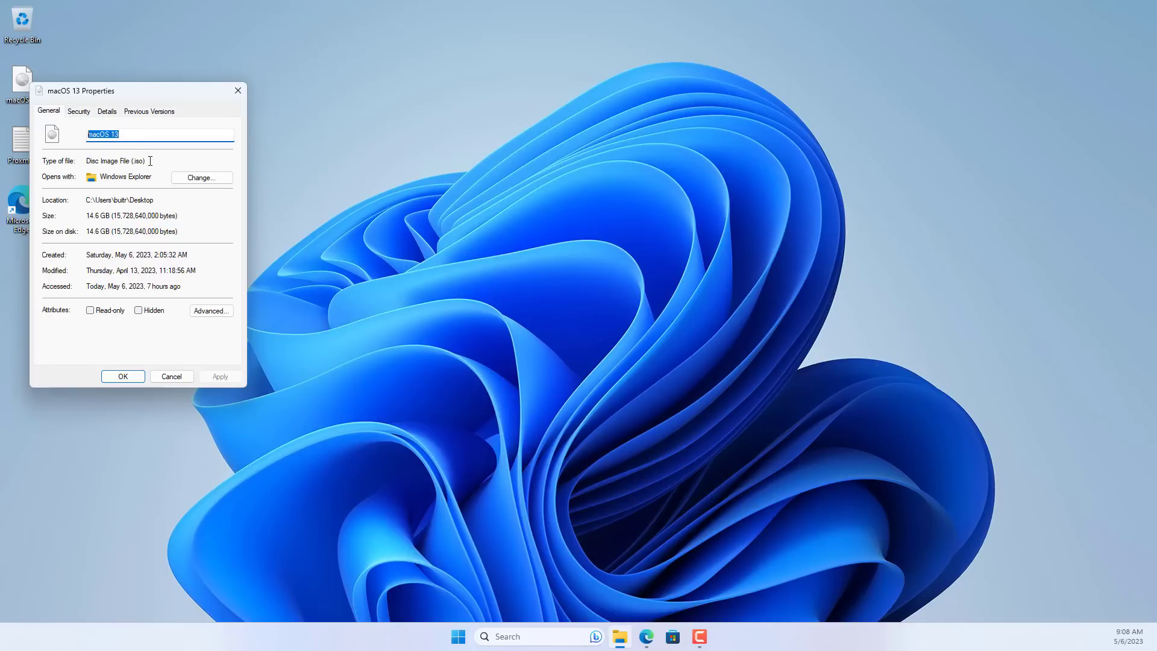
drag(150, 161, 73, 161)
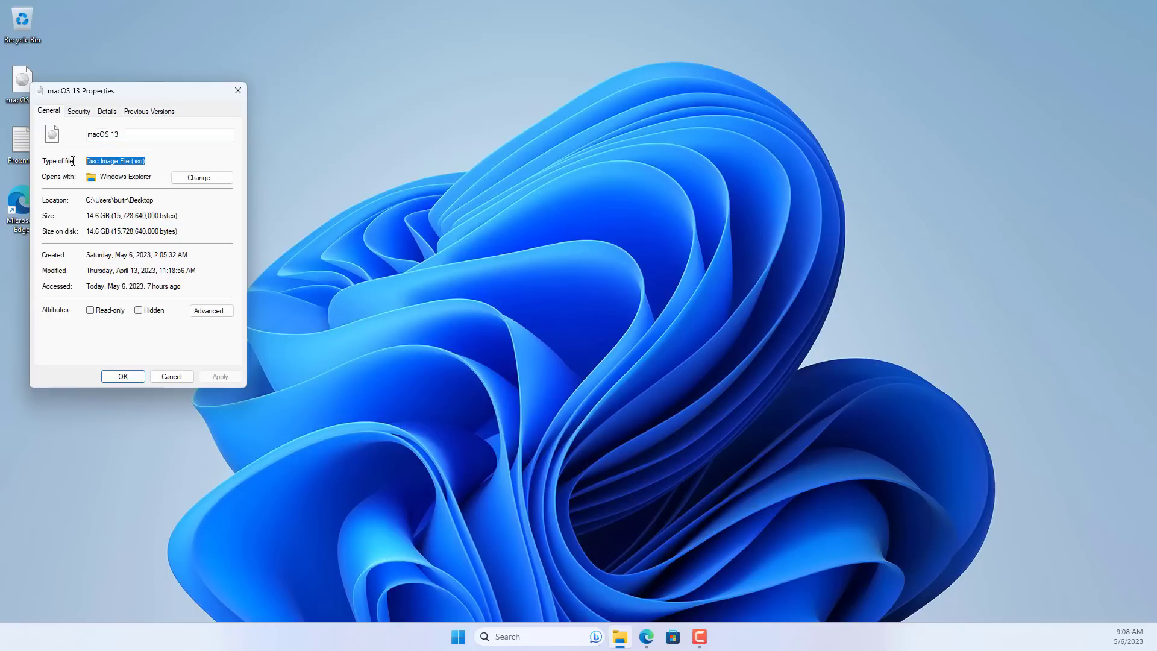
click(237, 90)
mouse_move(654, 631)
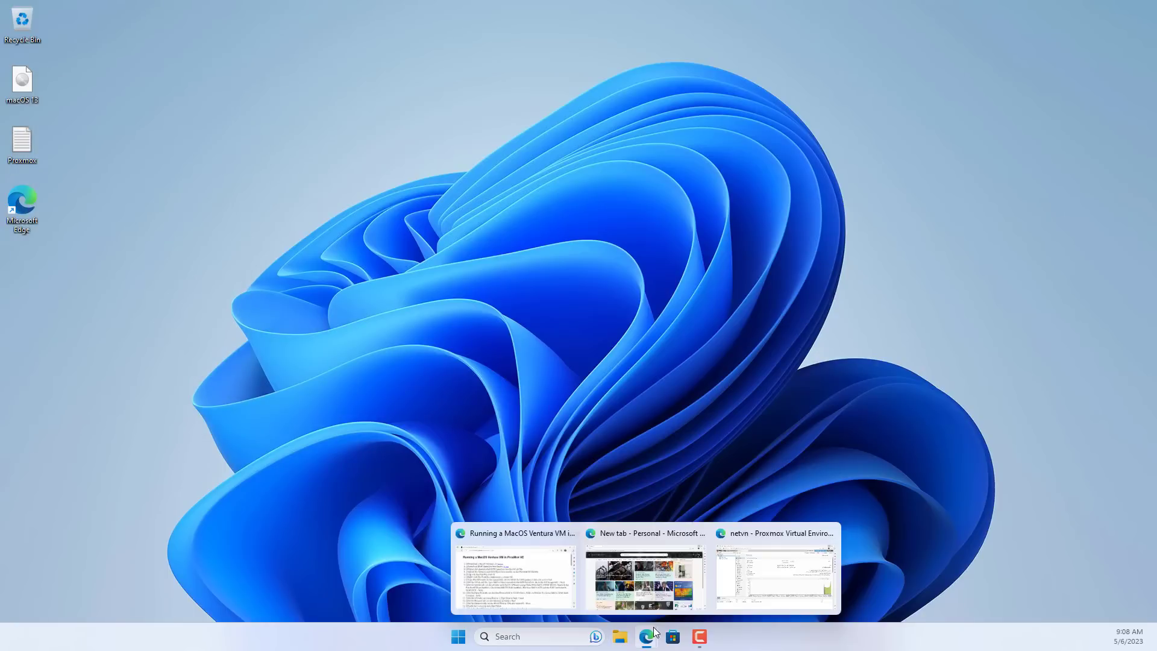
click(739, 571)
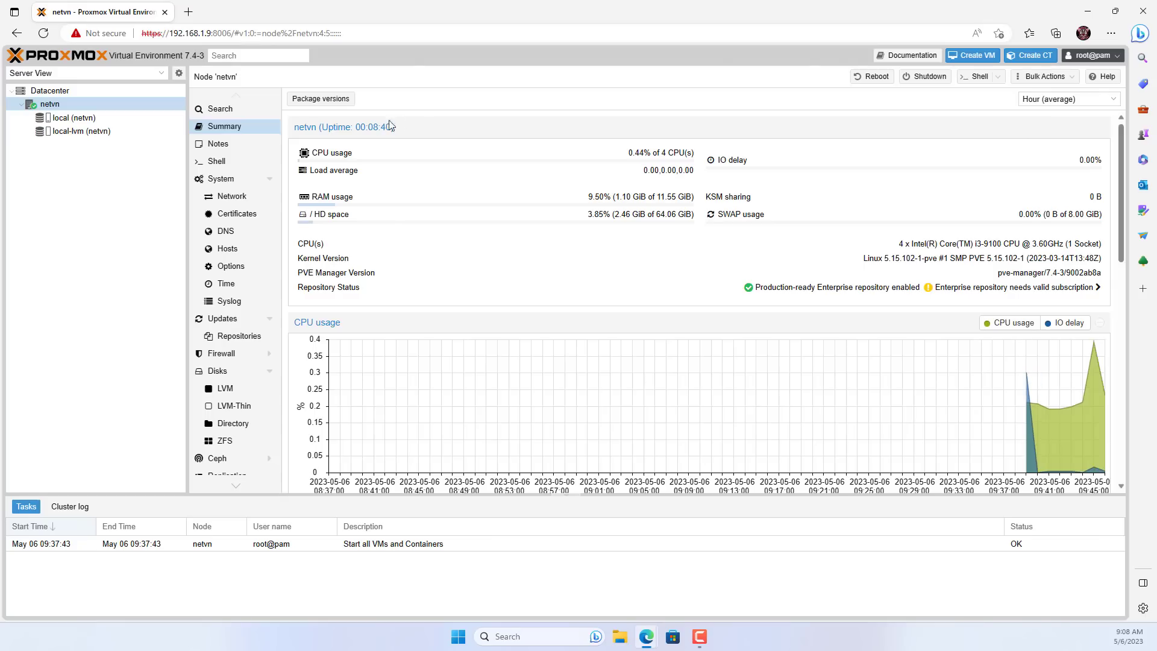
Upload Desktop\macOS 13 to local (netvn) ISO Images, where it appears as macOS_13.iso with the task OK.
click(68, 118)
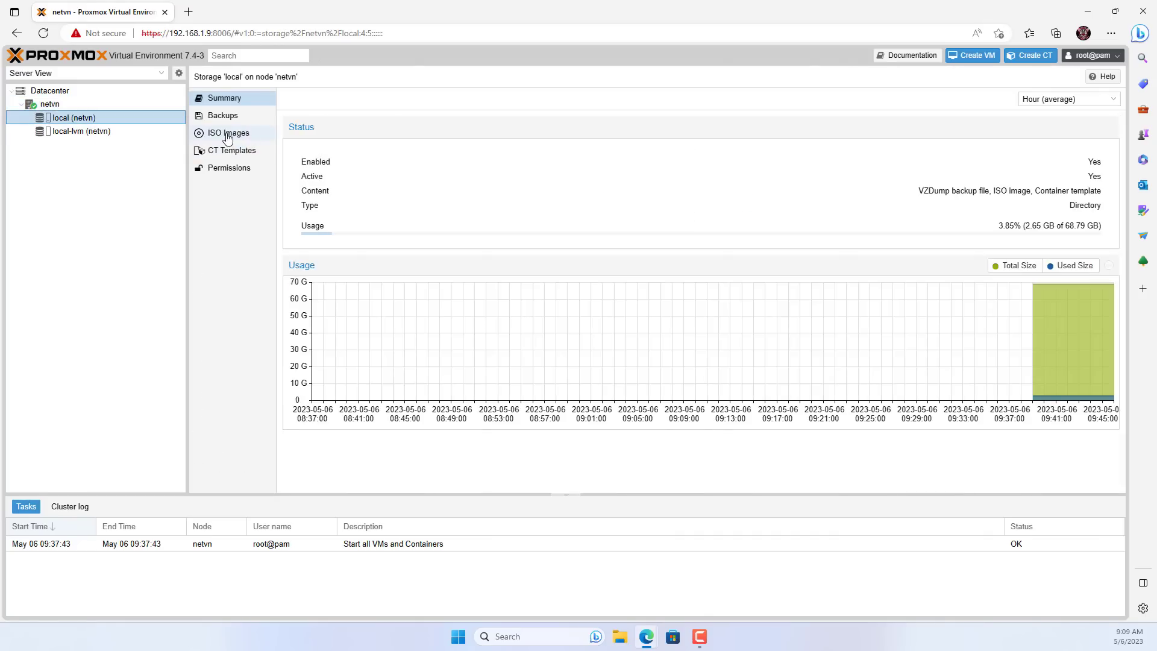
click(228, 137)
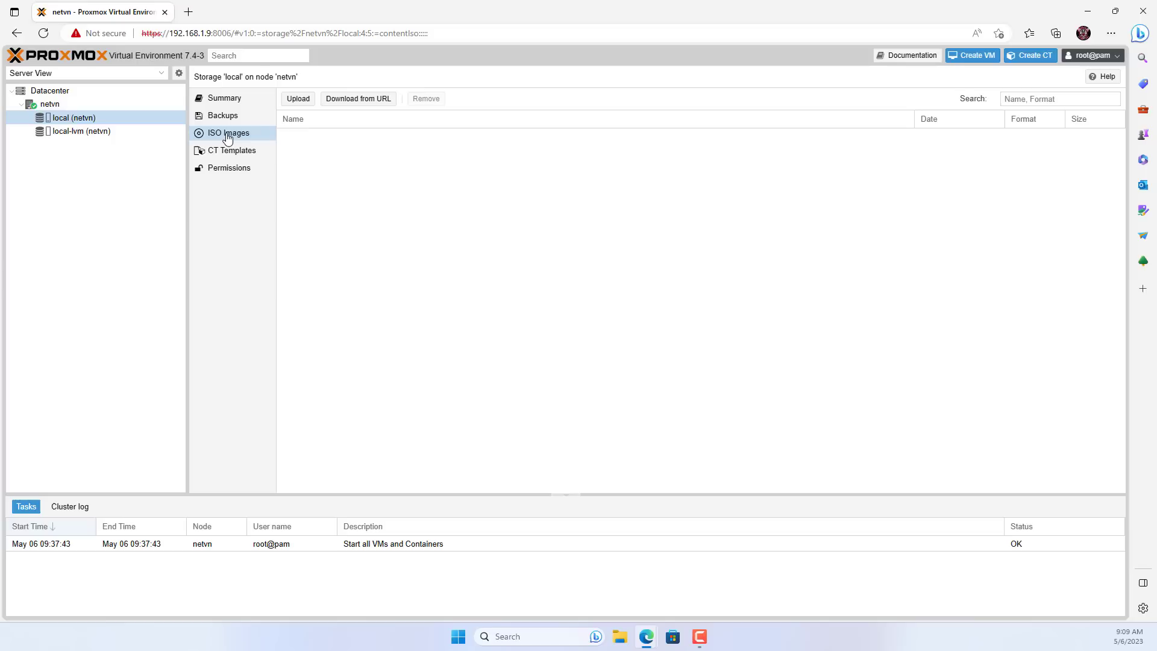
click(297, 102)
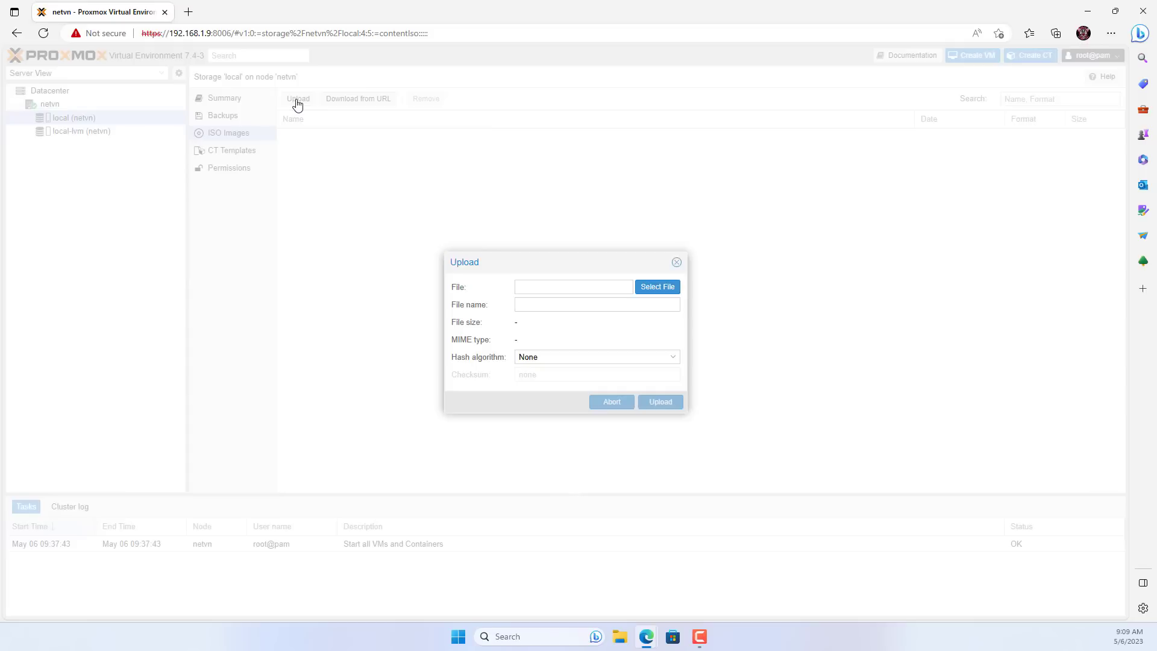
click(656, 292)
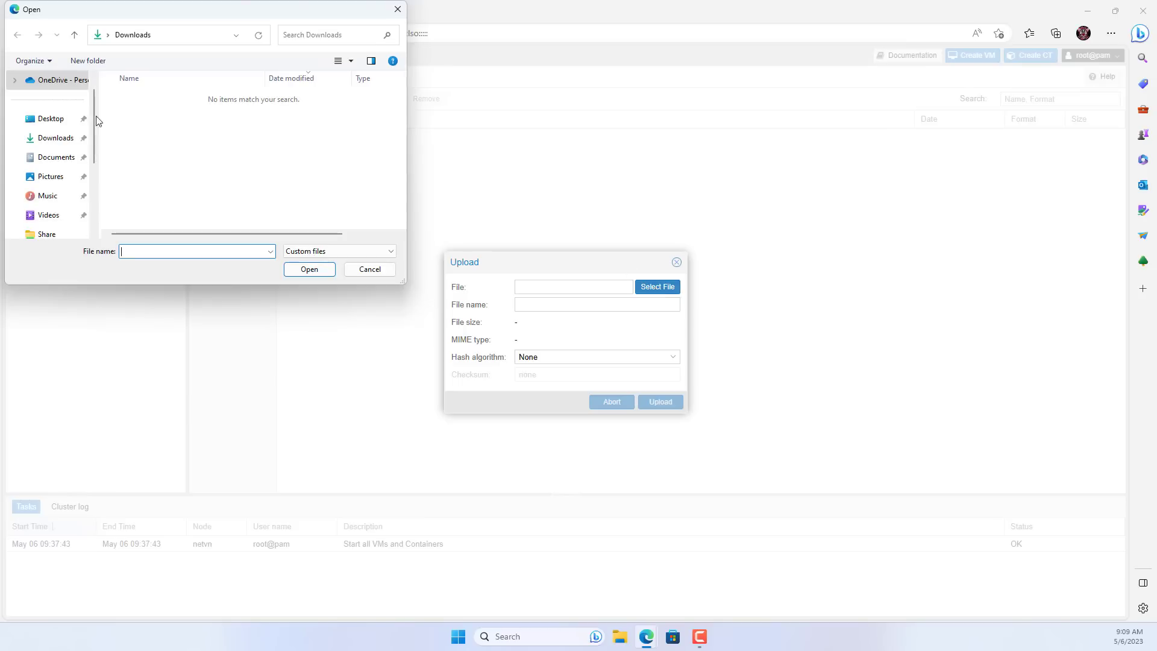
click(60, 121)
click(139, 102)
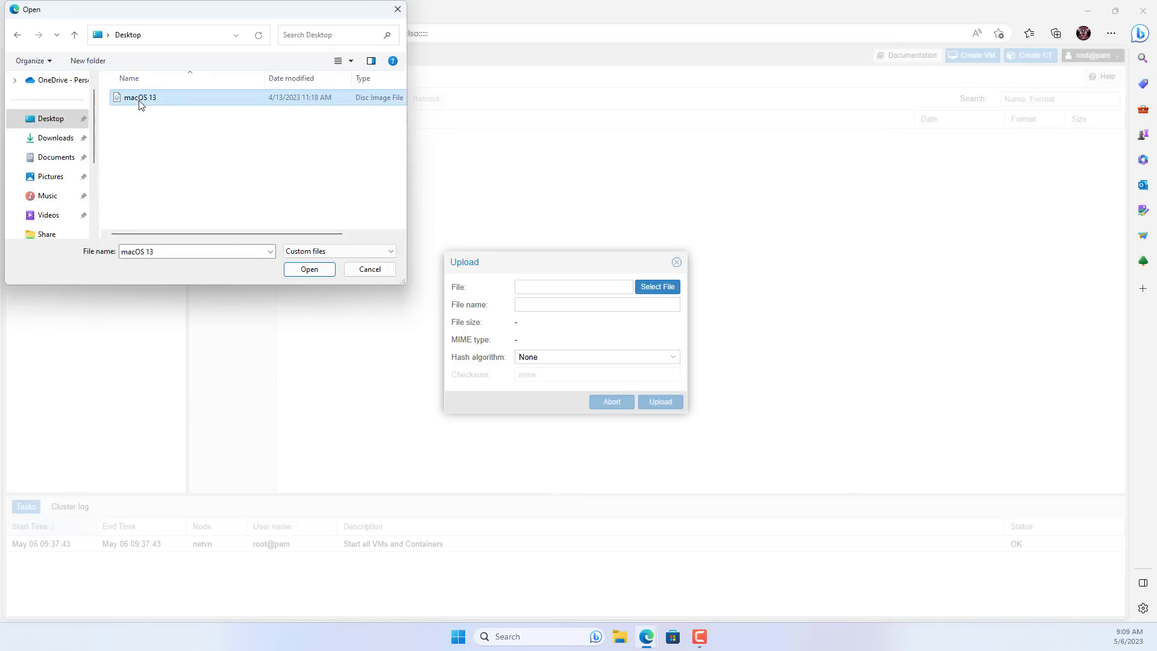
click(309, 270)
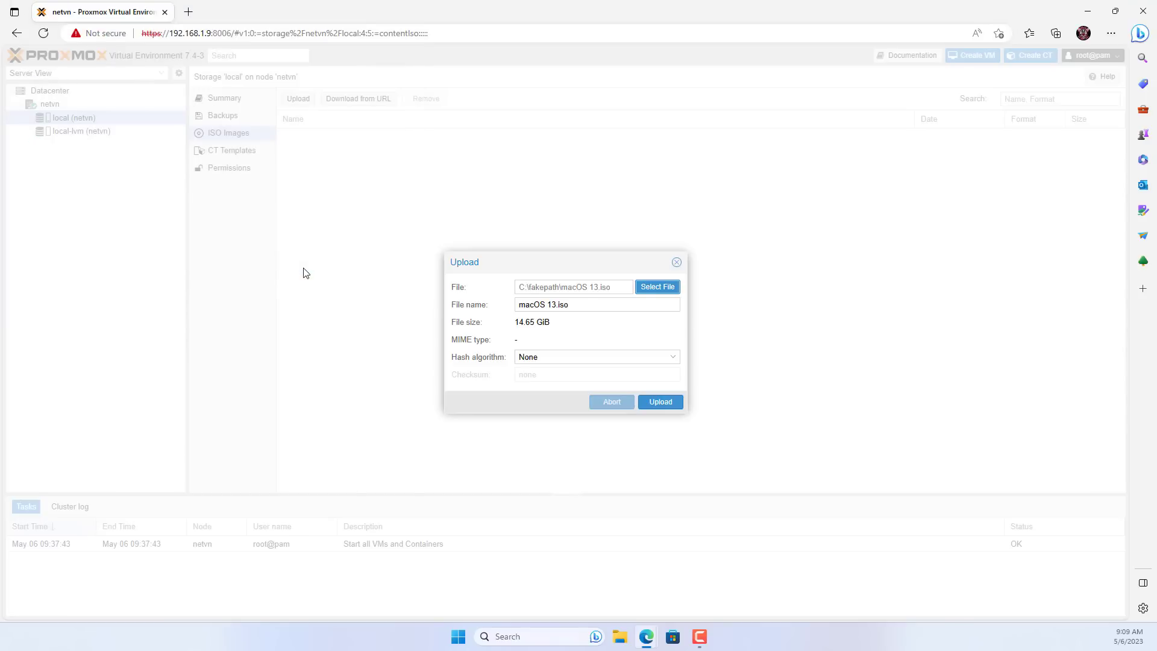
click(659, 401)
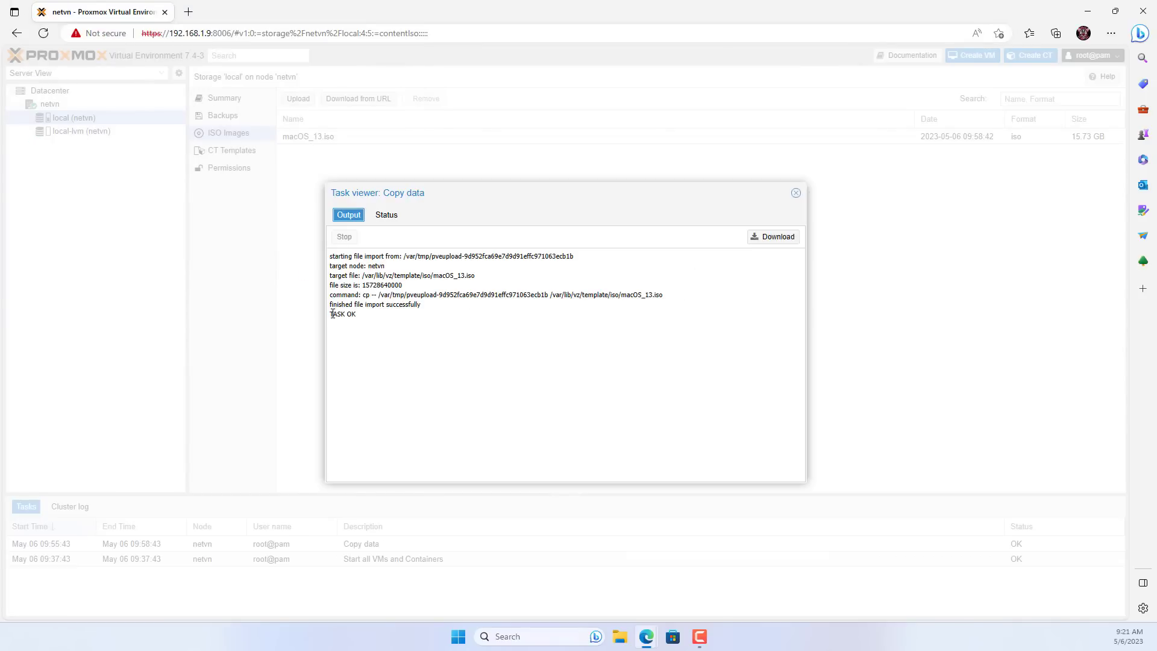
double_click(332, 314)
click(796, 193)
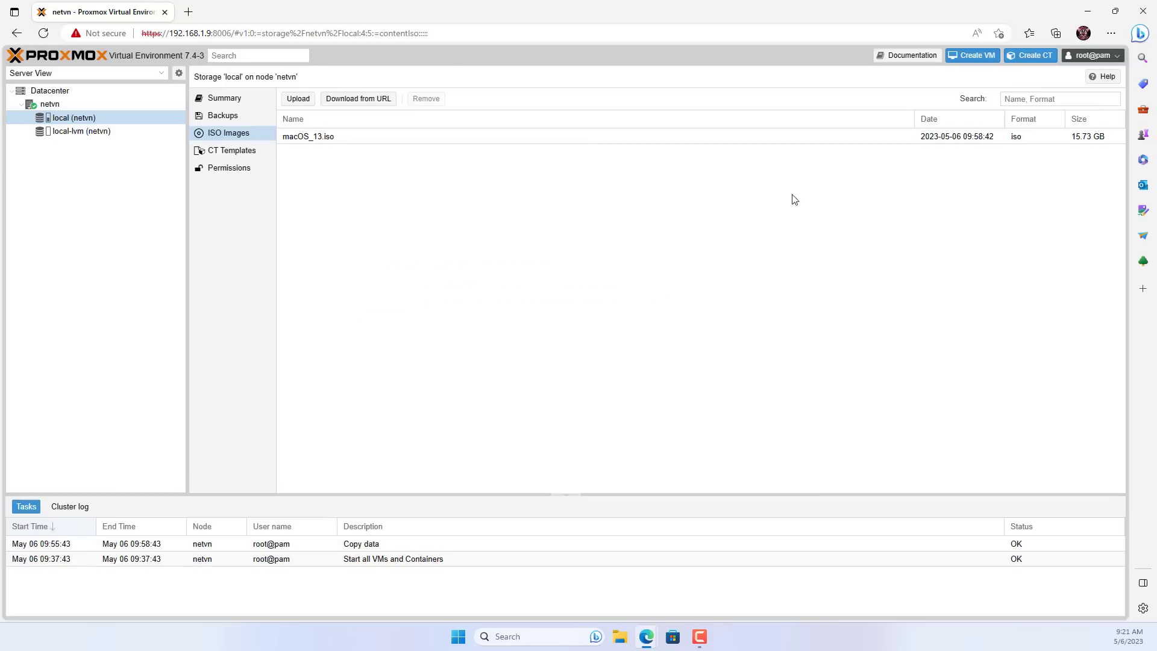
Search Google for 'kvm opencore' in a new tab and open the thenickdude/KVM-Opencore repository.
click(189, 12)
click(454, 294)
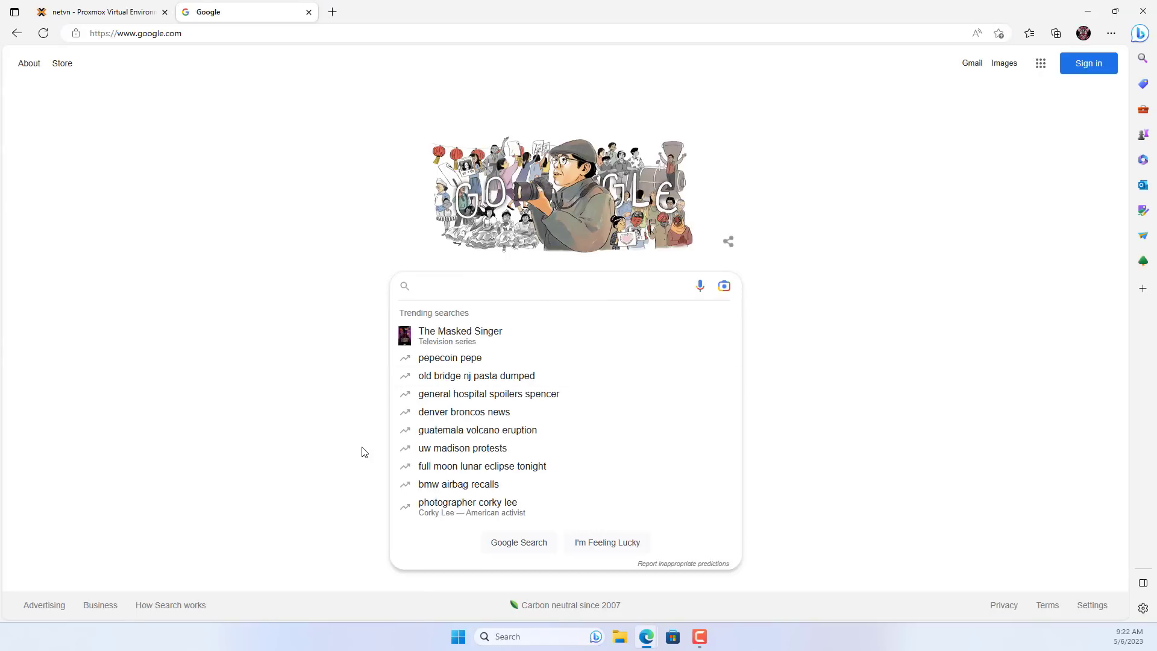
text(kvm )
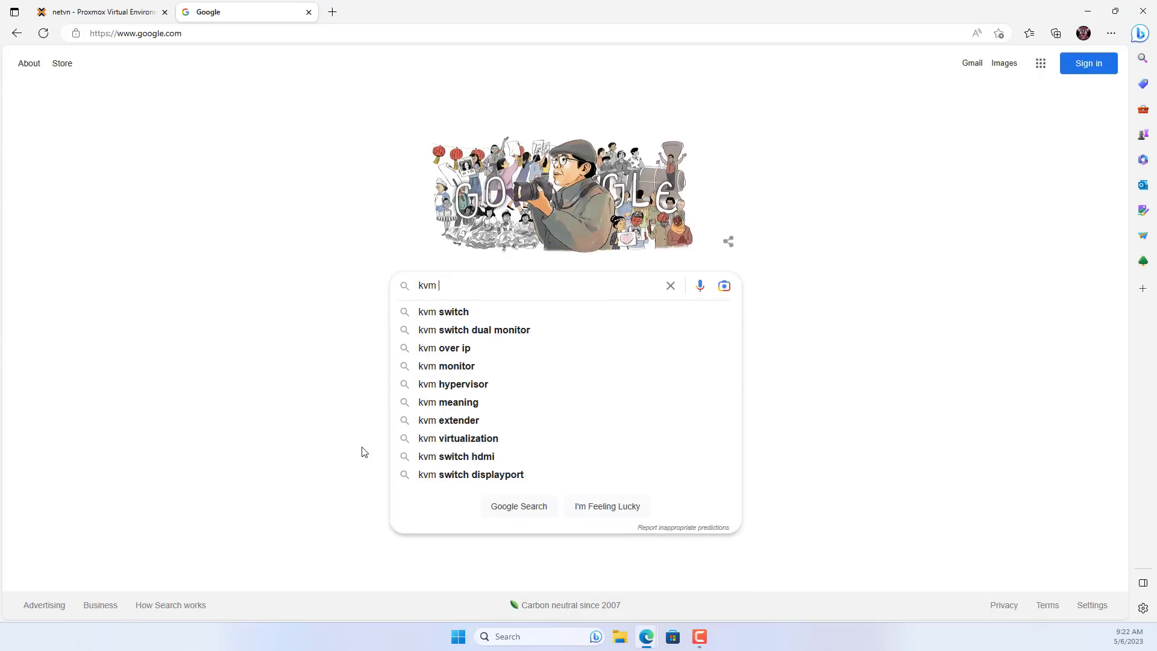
text(open)
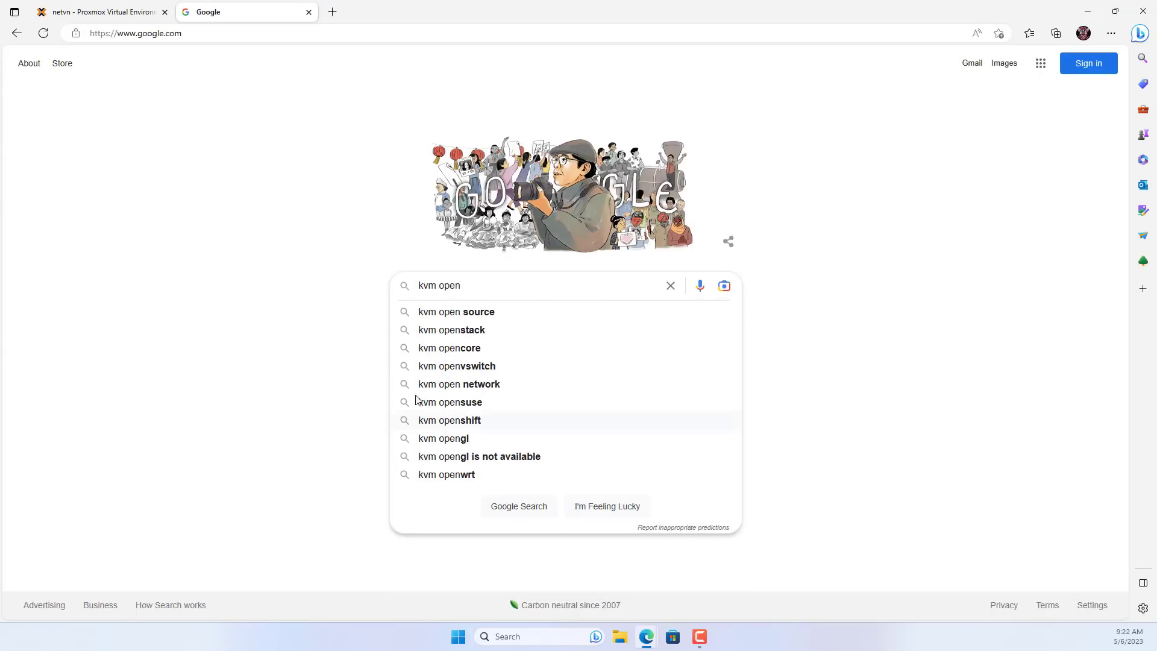
click(456, 350)
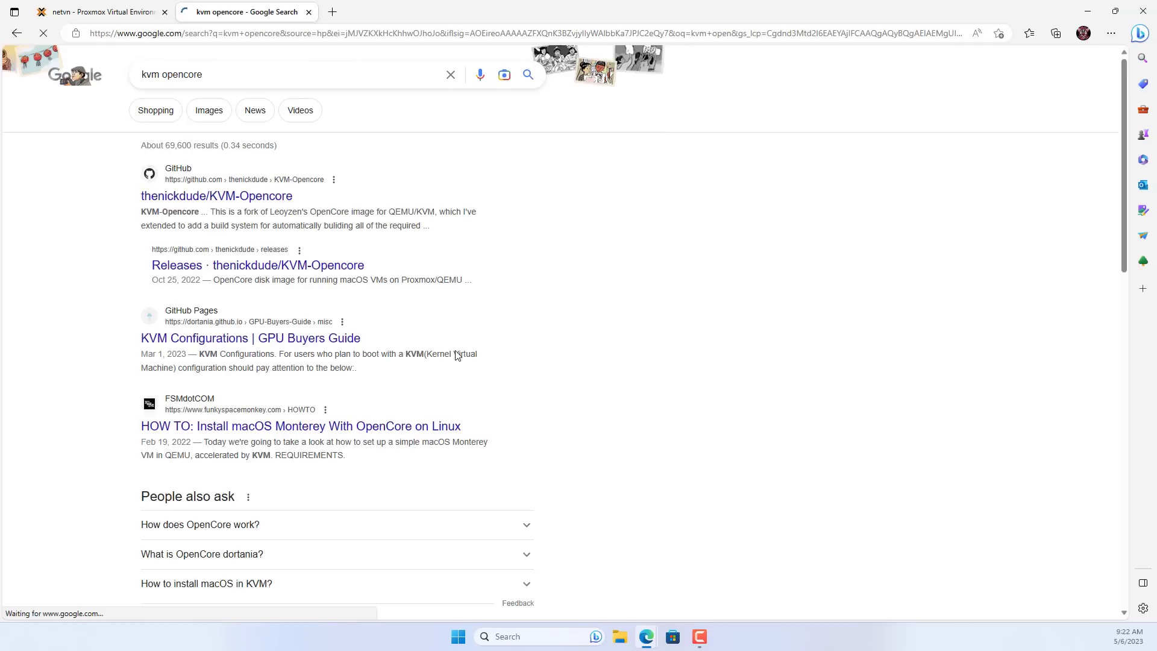
click(223, 200)
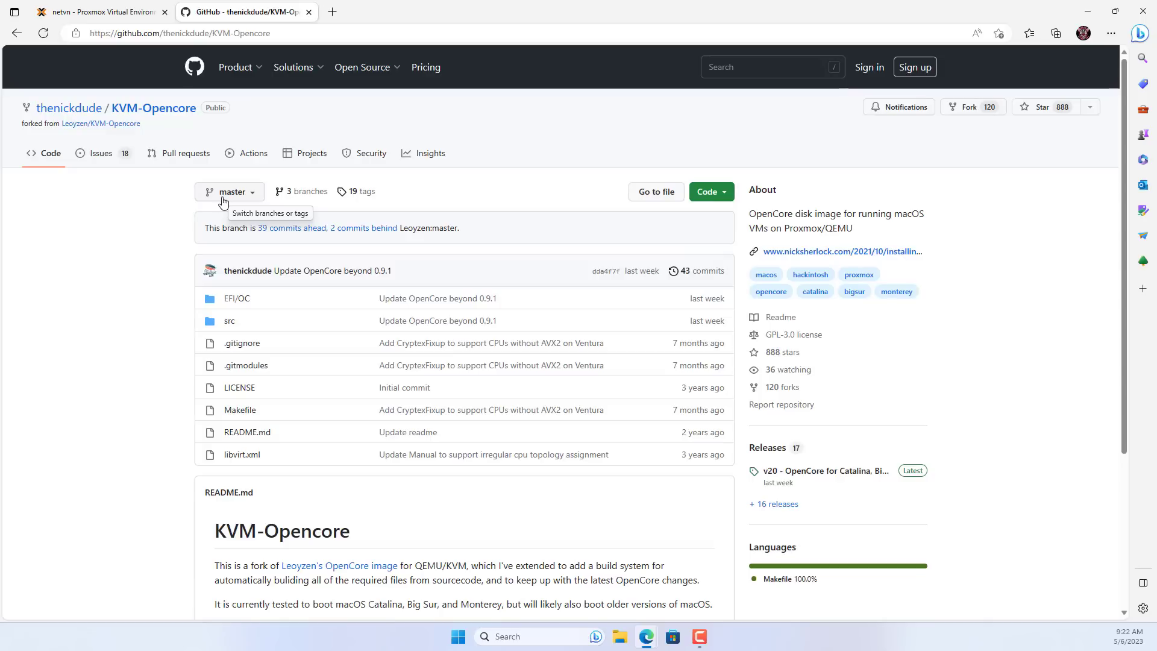
Download OpenCore-v20.iso.gz from the latest v20 release and show it in its folder.
click(912, 475)
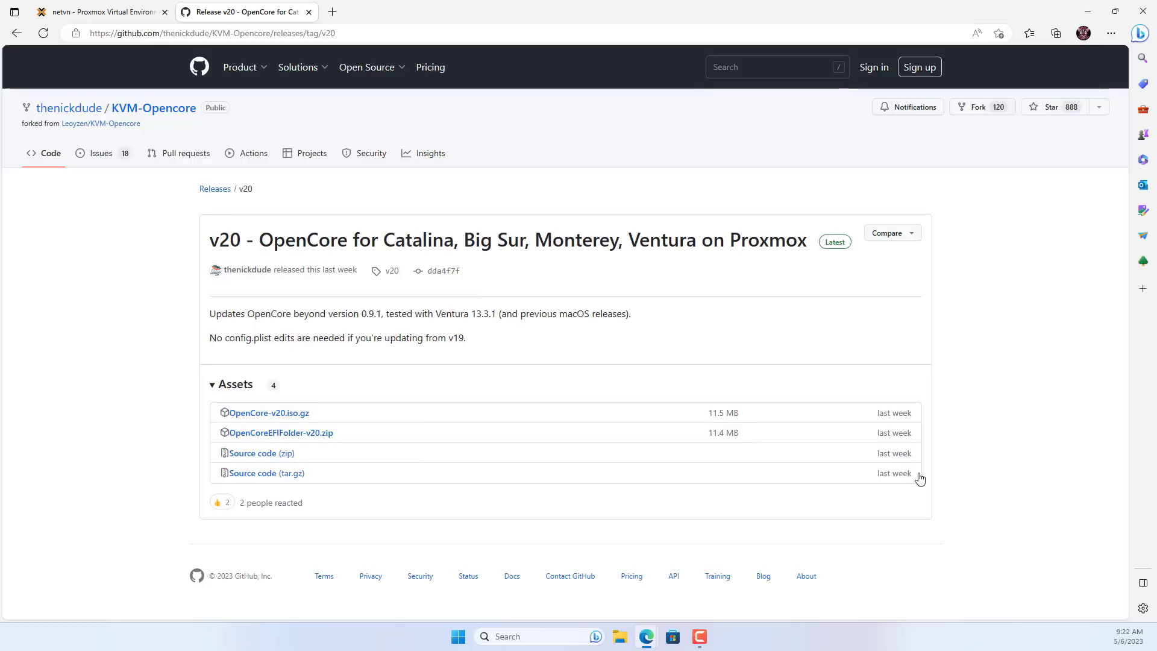
click(287, 418)
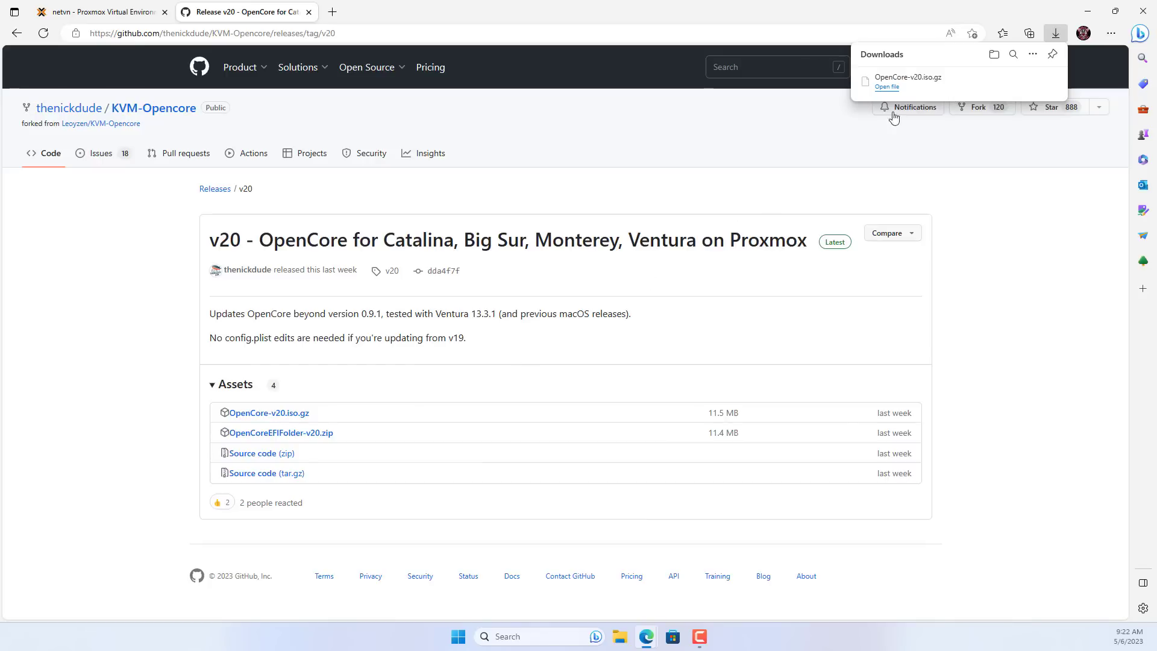
mouse_move(905, 83)
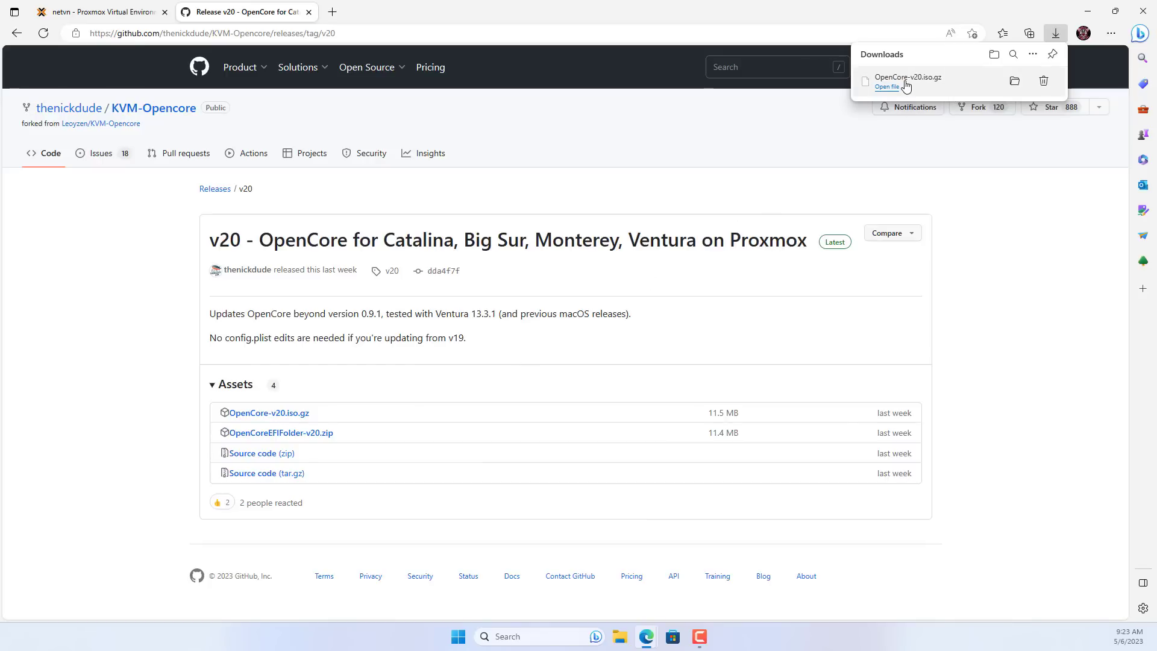
click(1015, 82)
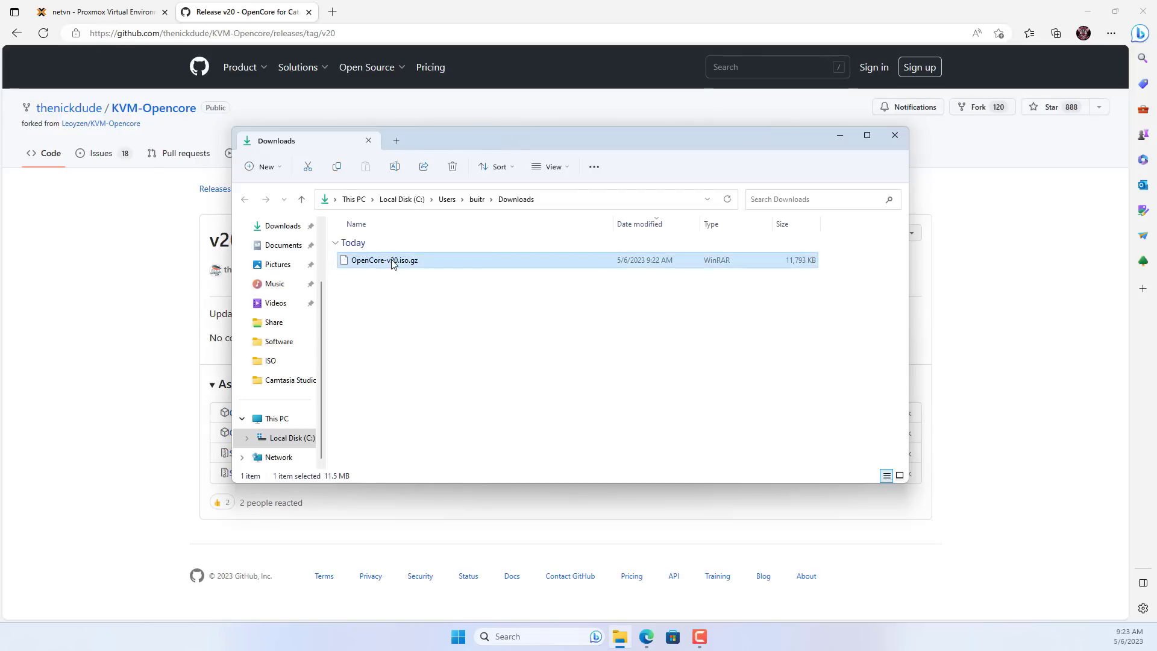
Extract OpenCore-v20.iso.gz with WinRAR into an OpenCore-v20.iso folder and check the 150 MB image inside.
right_click(393, 264)
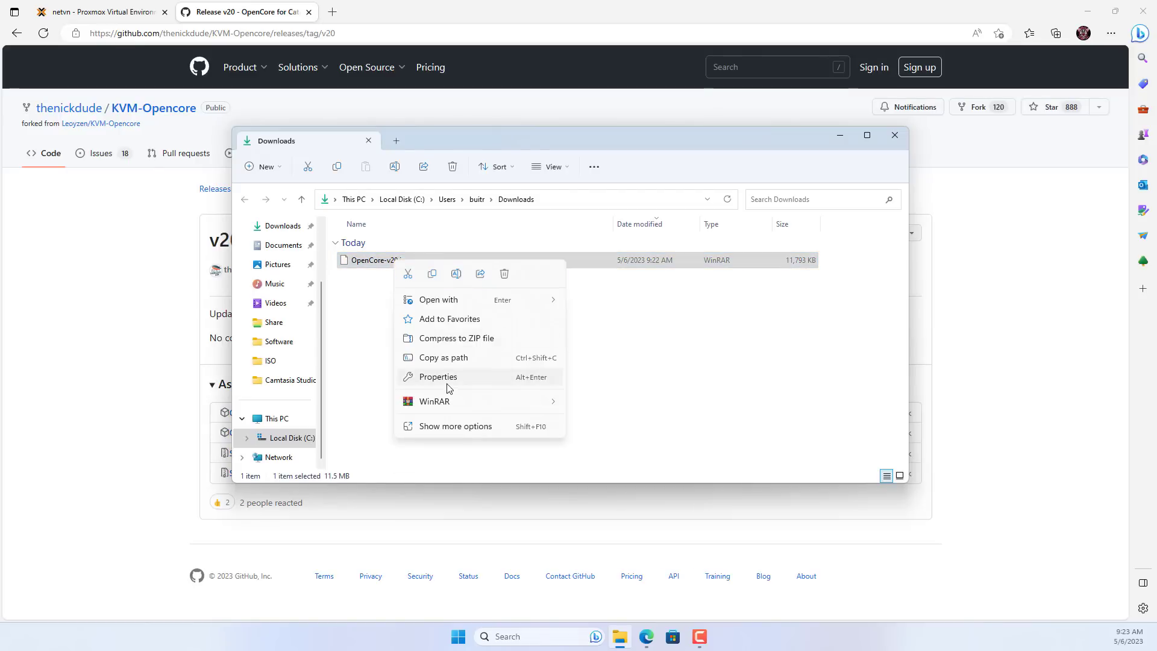
mouse_move(449, 403)
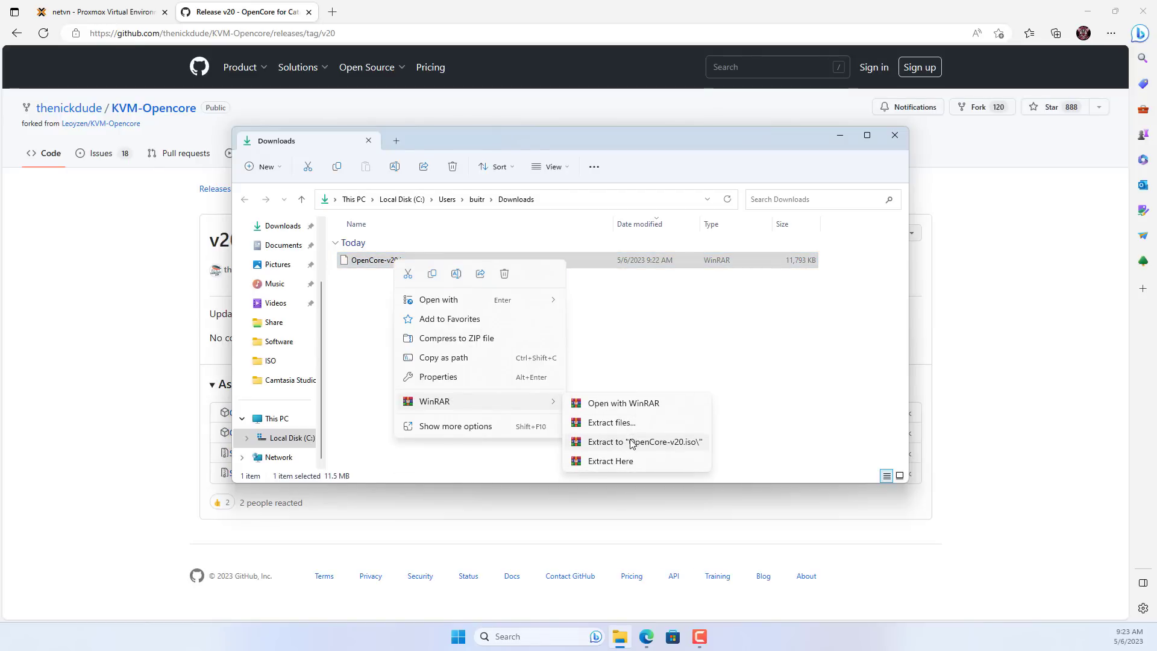
click(631, 445)
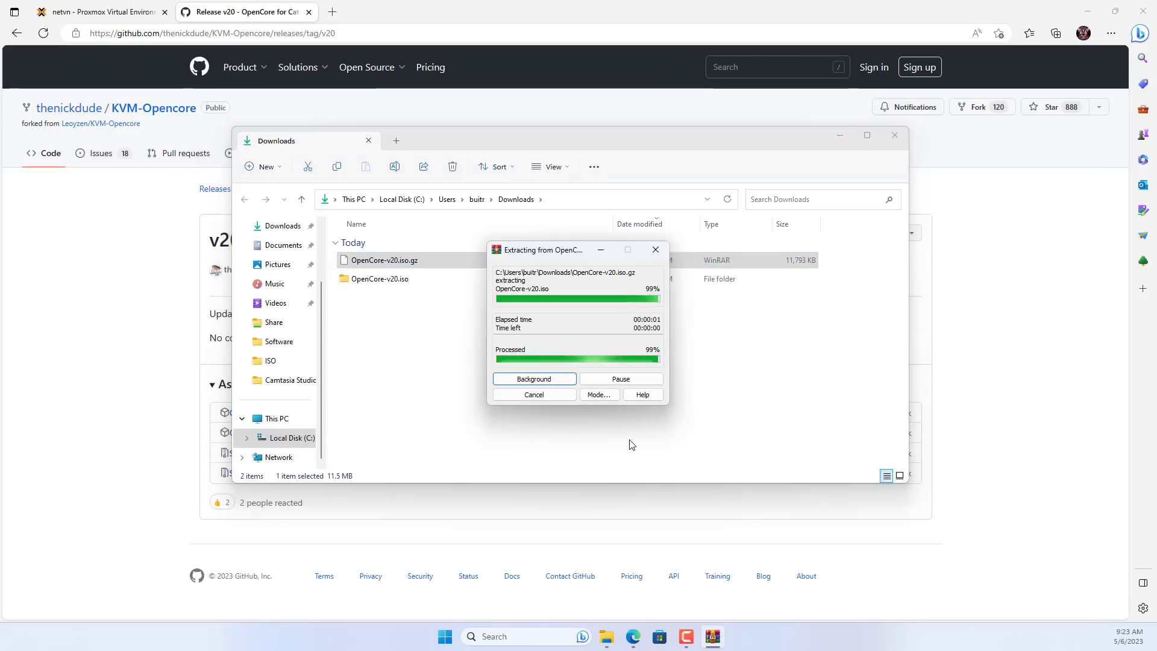
click(379, 281)
double_click(378, 281)
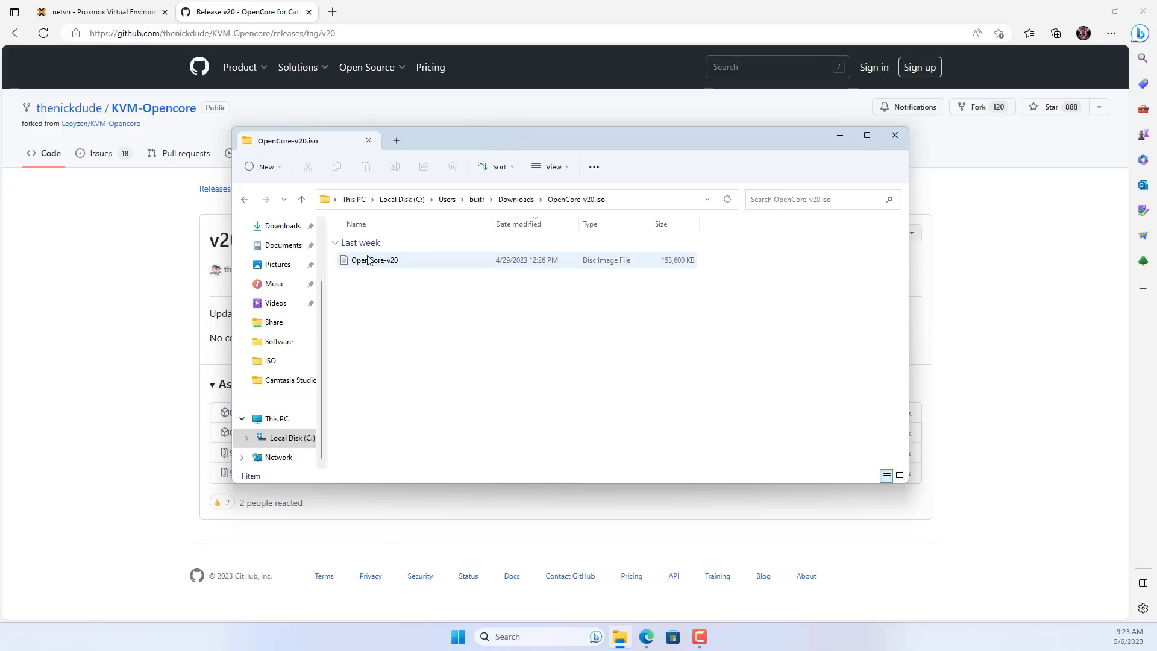
click(384, 263)
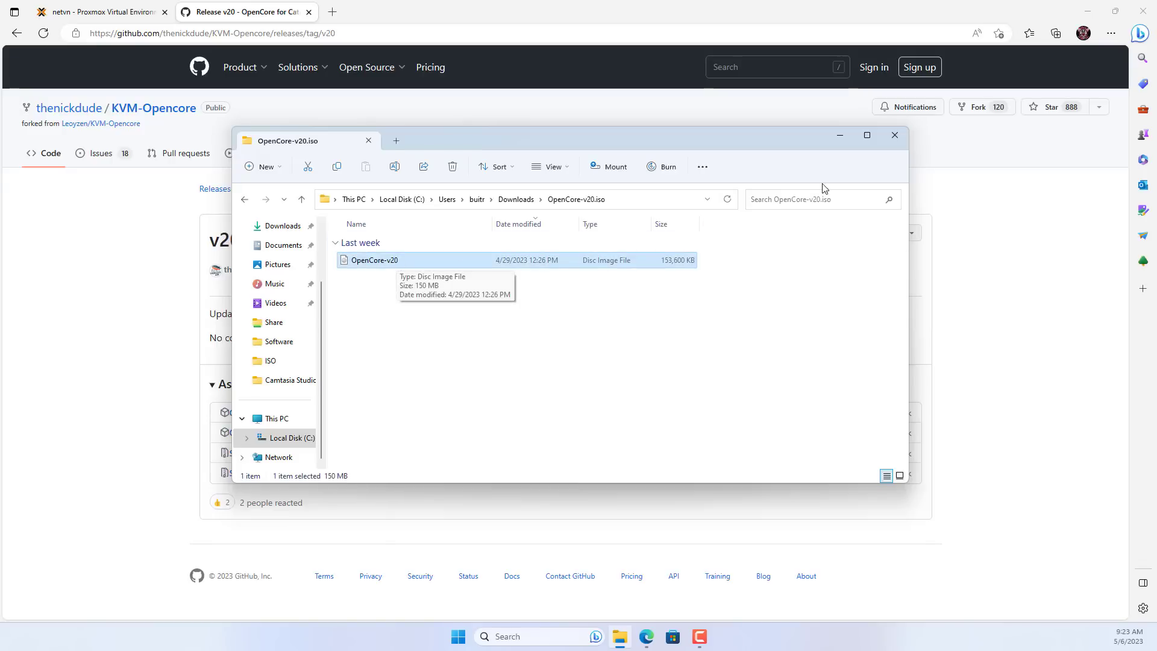
click(894, 135)
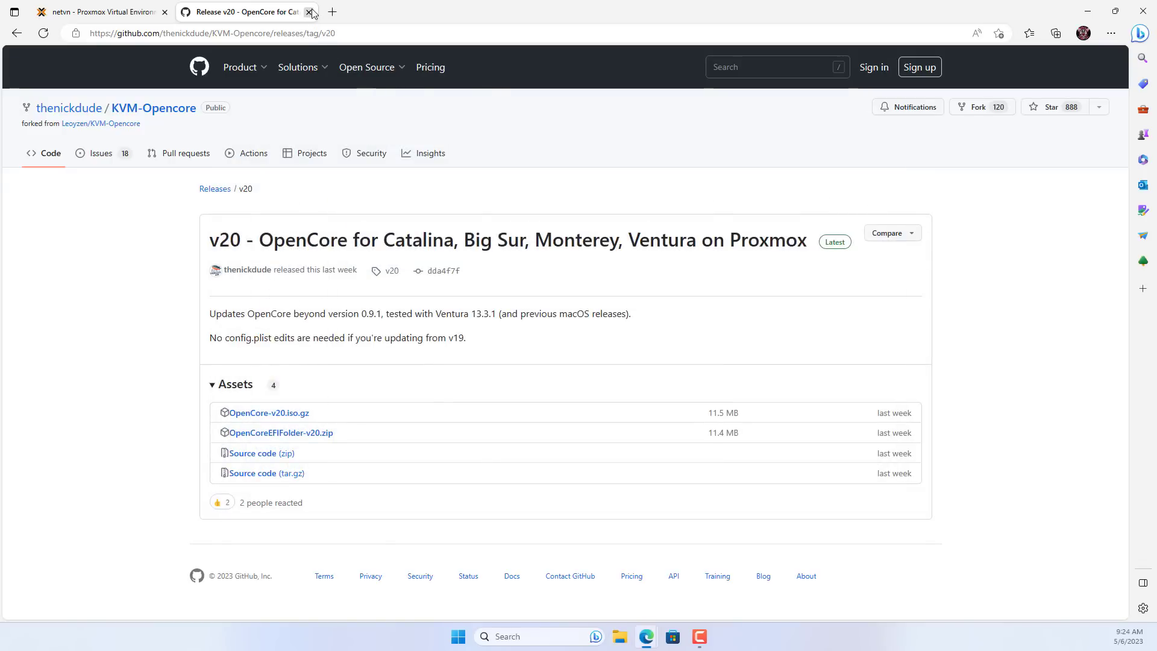
Upload Downloads\OpenCore-v20.iso to local ISO Images and verify it listed beside macOS_13.iso.
click(308, 12)
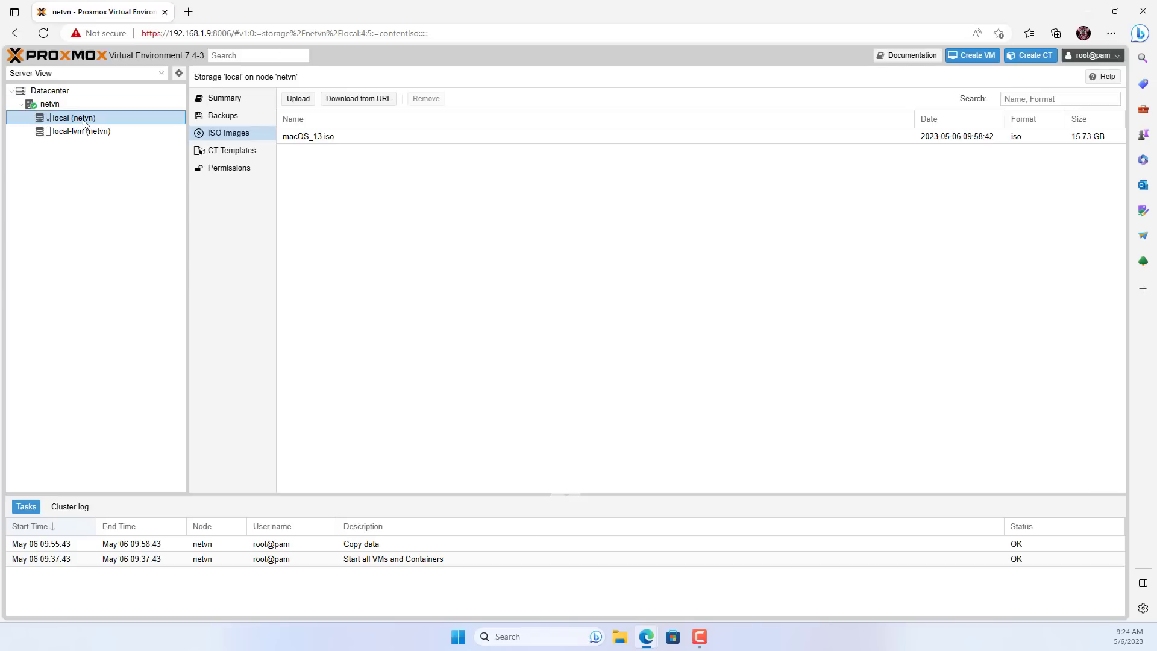
click(301, 103)
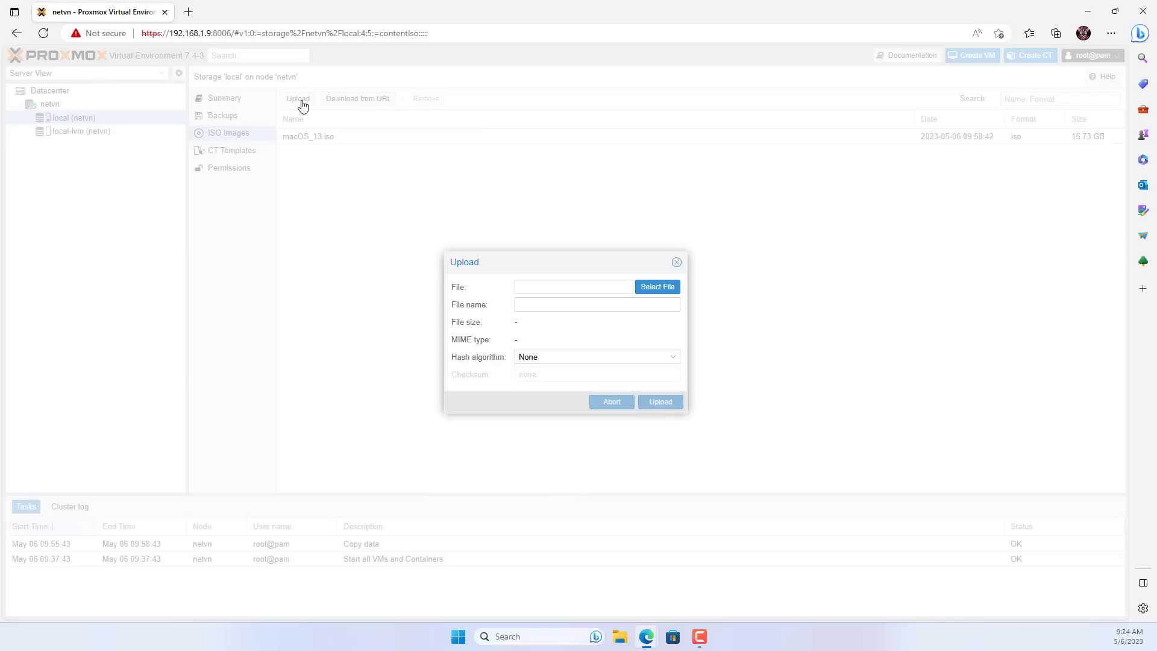
click(649, 294)
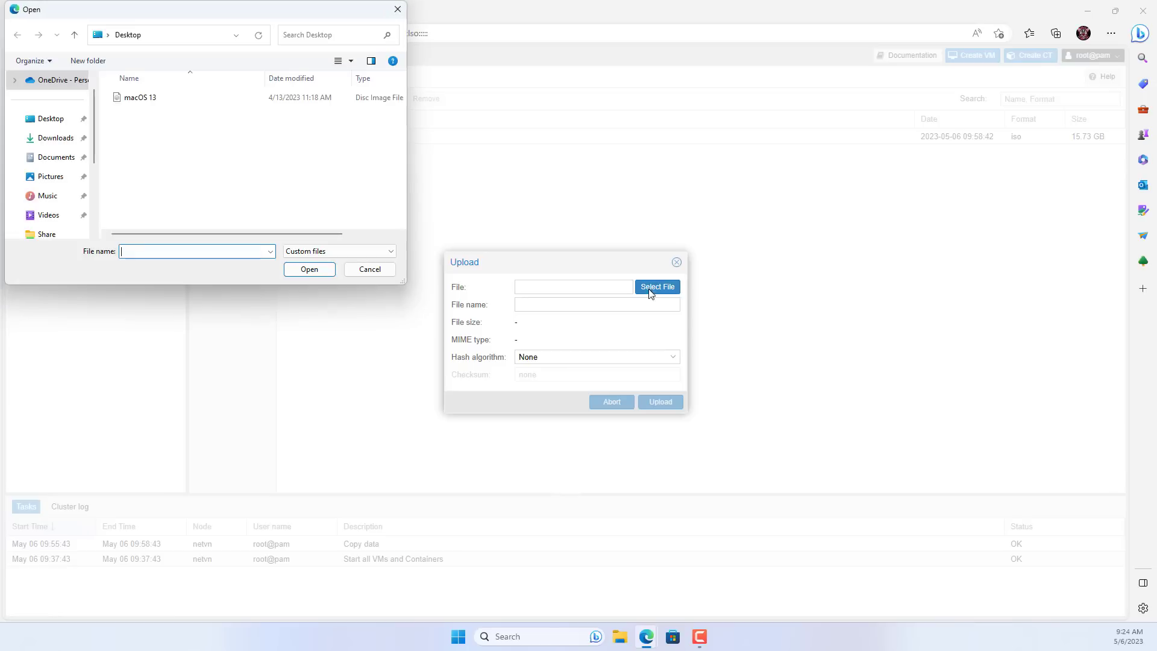
click(67, 141)
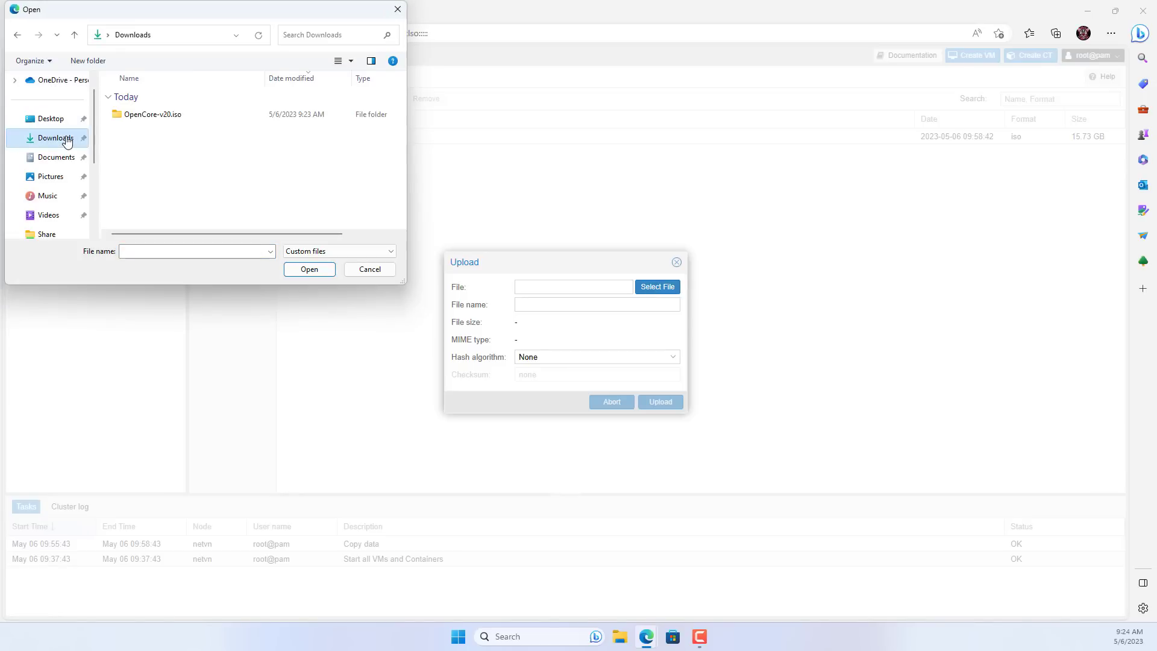
double_click(145, 119)
click(145, 119)
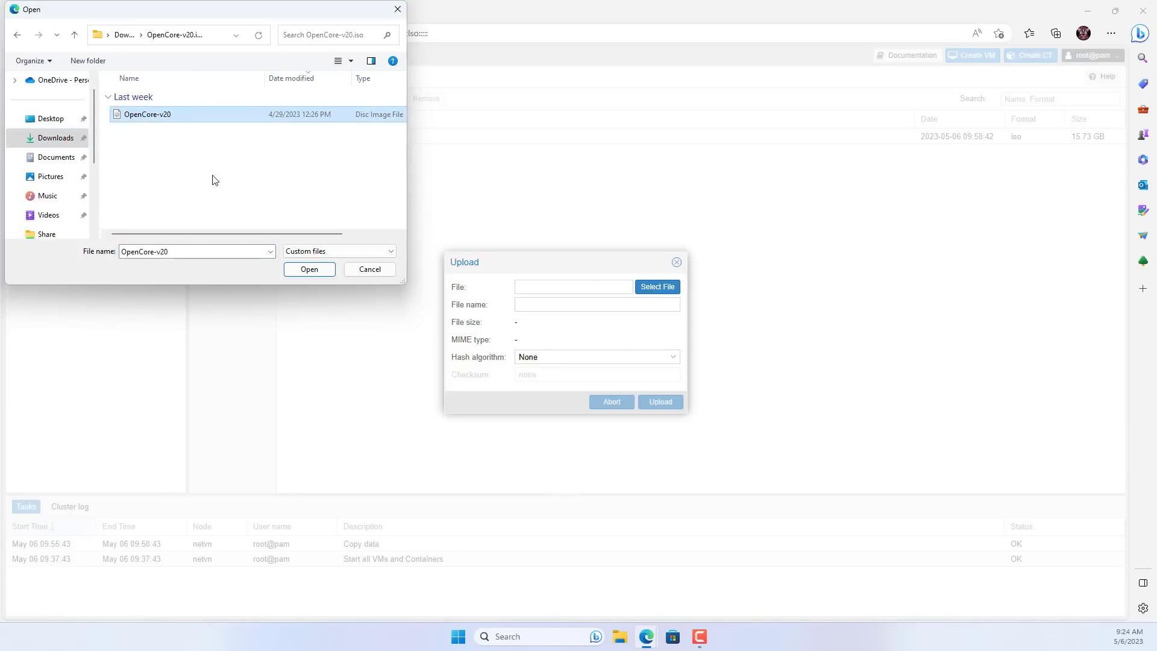
click(299, 269)
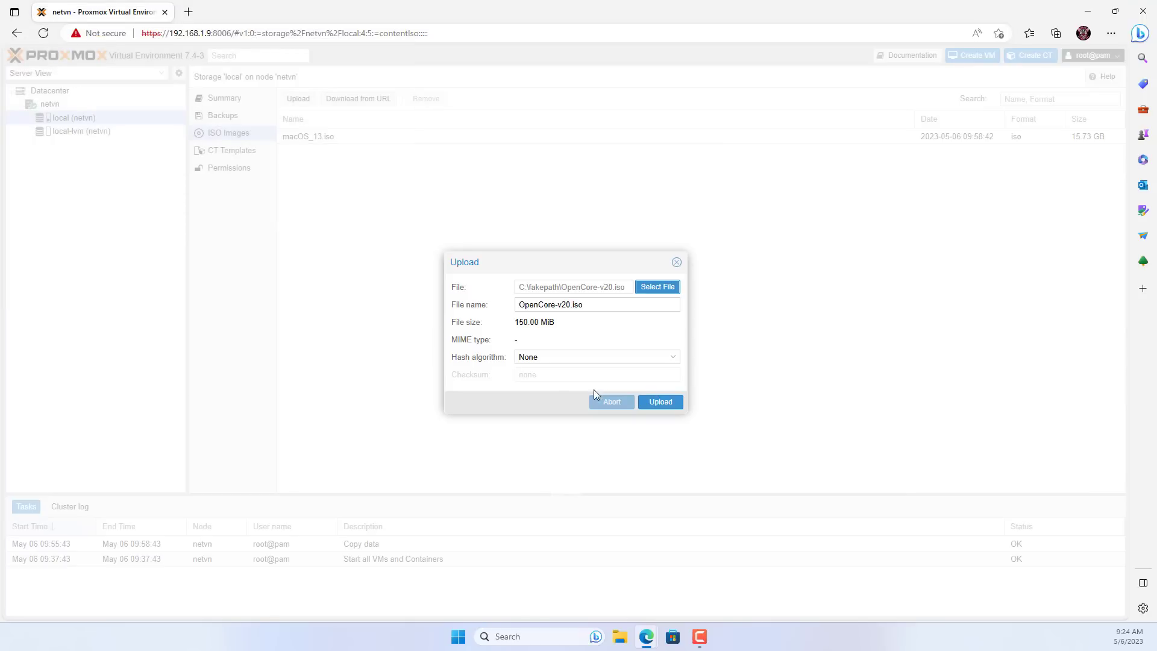
click(672, 405)
drag(356, 314, 329, 313)
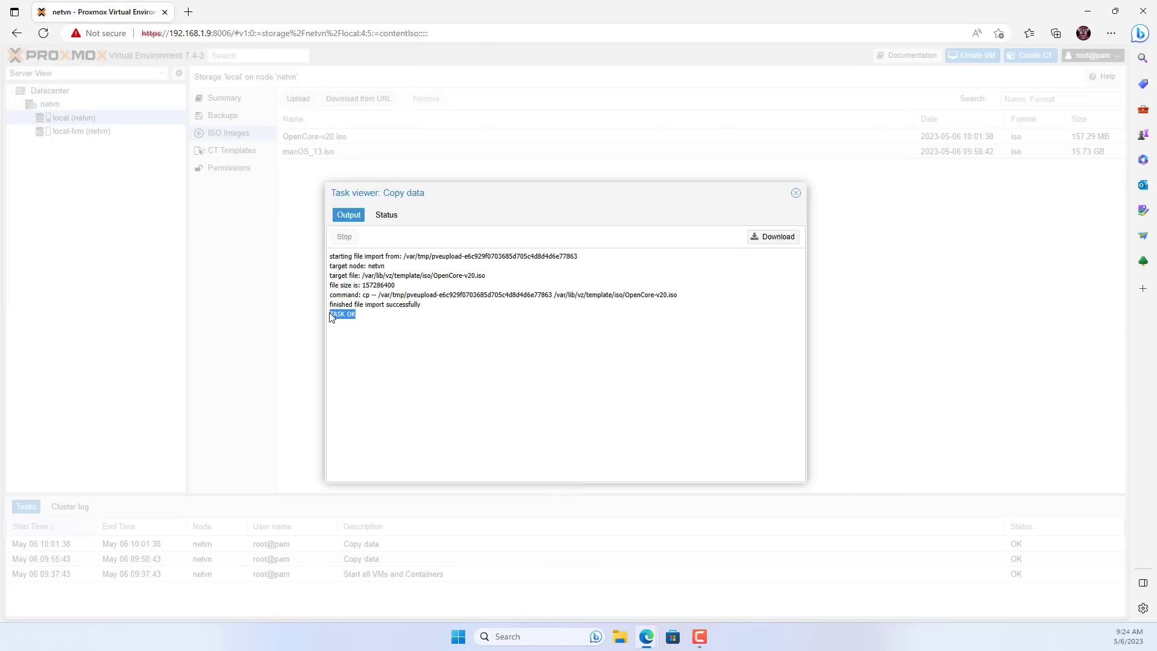
click(796, 192)
click(319, 154)
click(326, 139)
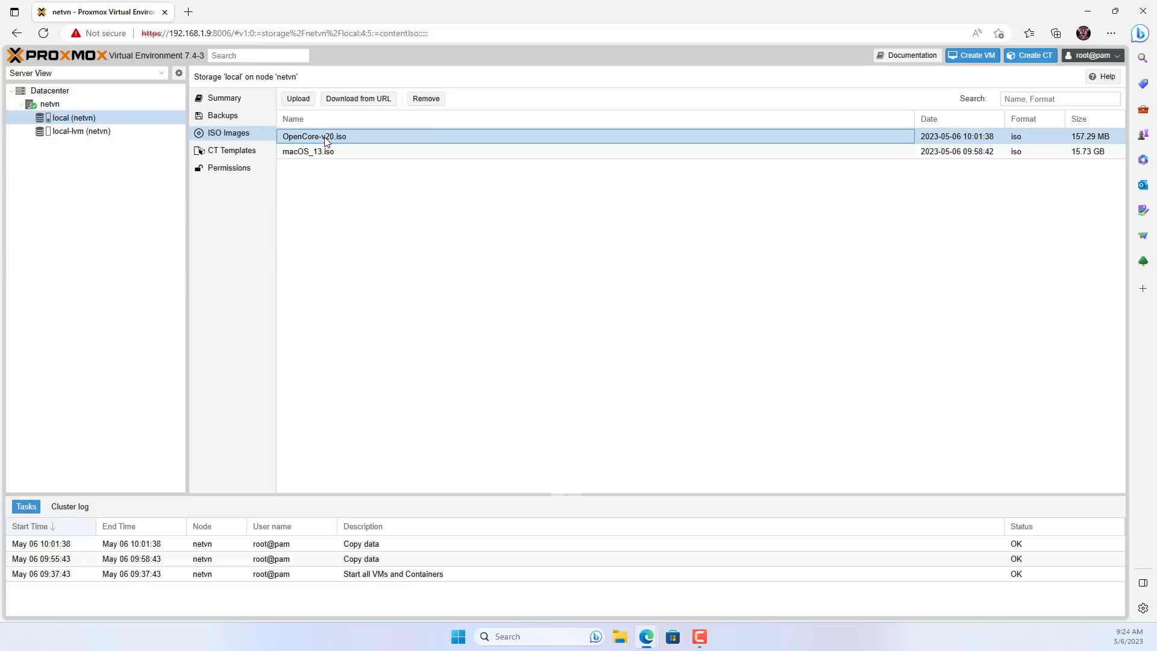
Start a new VM named macOS.
click(974, 58)
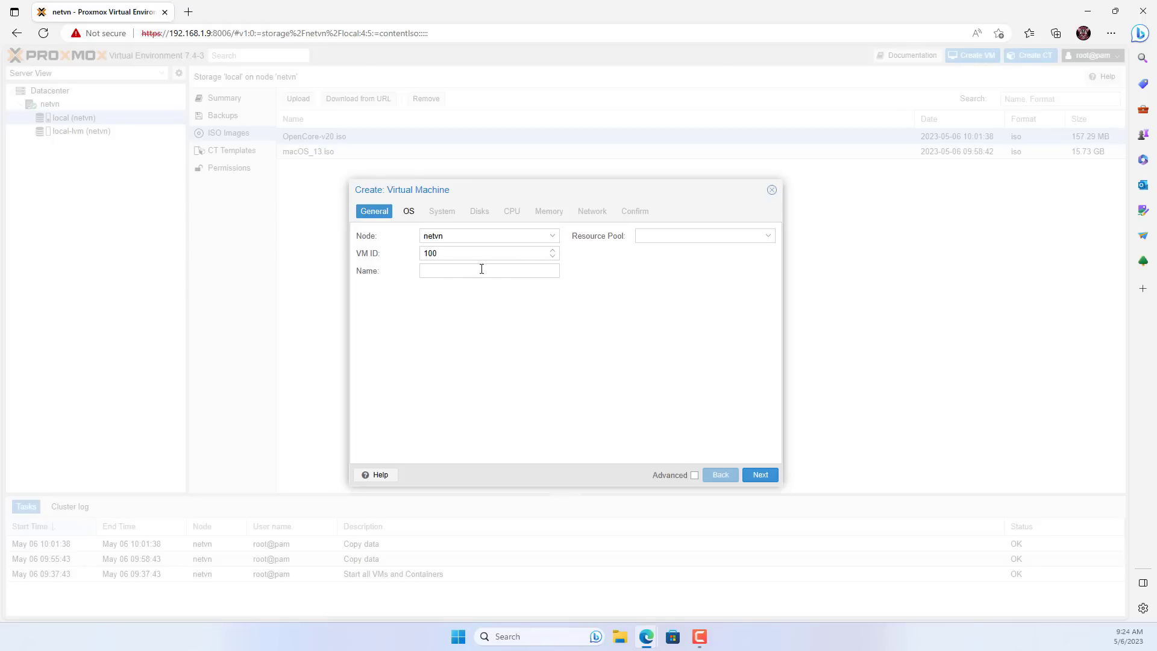
click(474, 272)
text(macOS13)
Use OpenCore-v20.iso as the VM's ISO image with guest OS type Other.
click(406, 212)
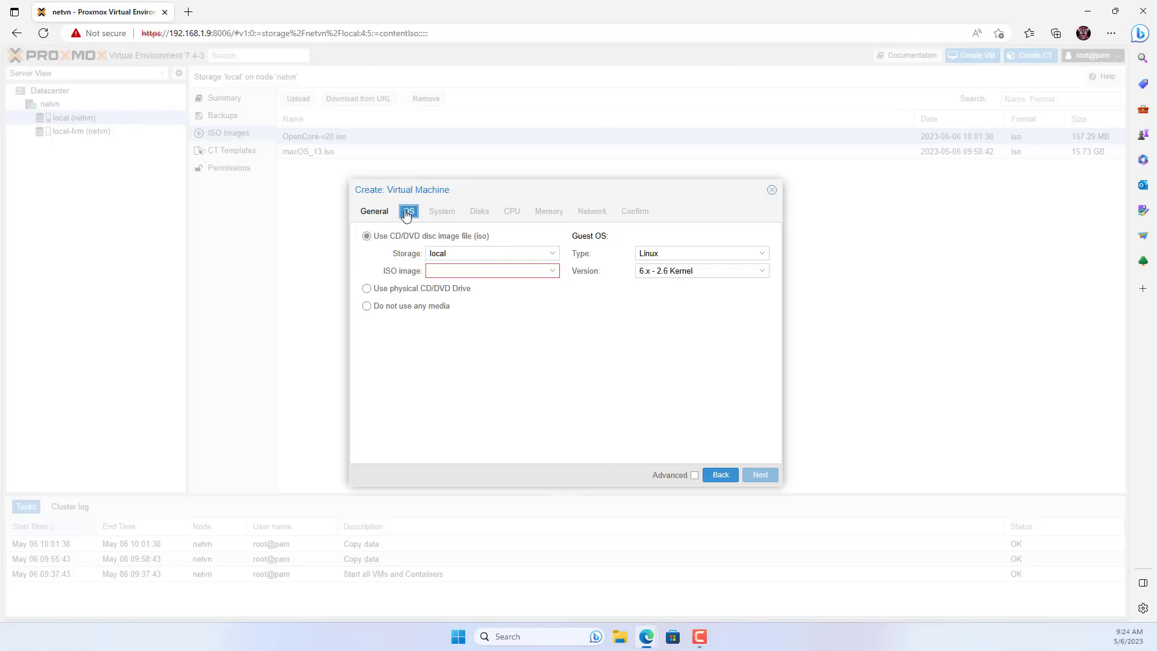
click(551, 270)
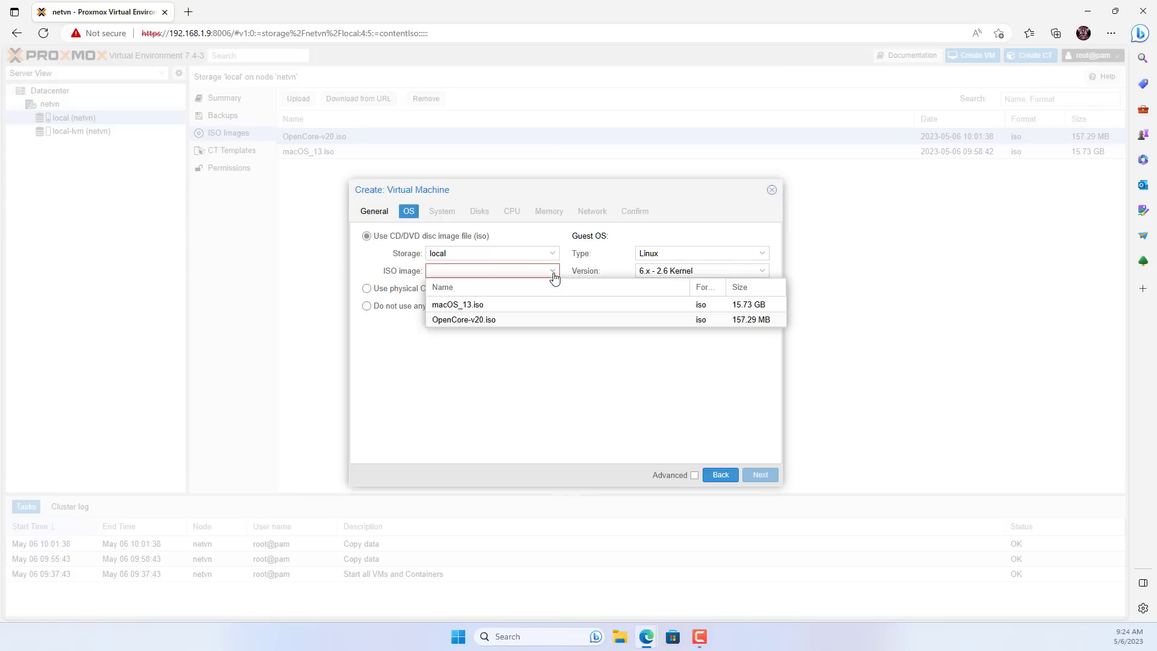
click(493, 319)
click(761, 255)
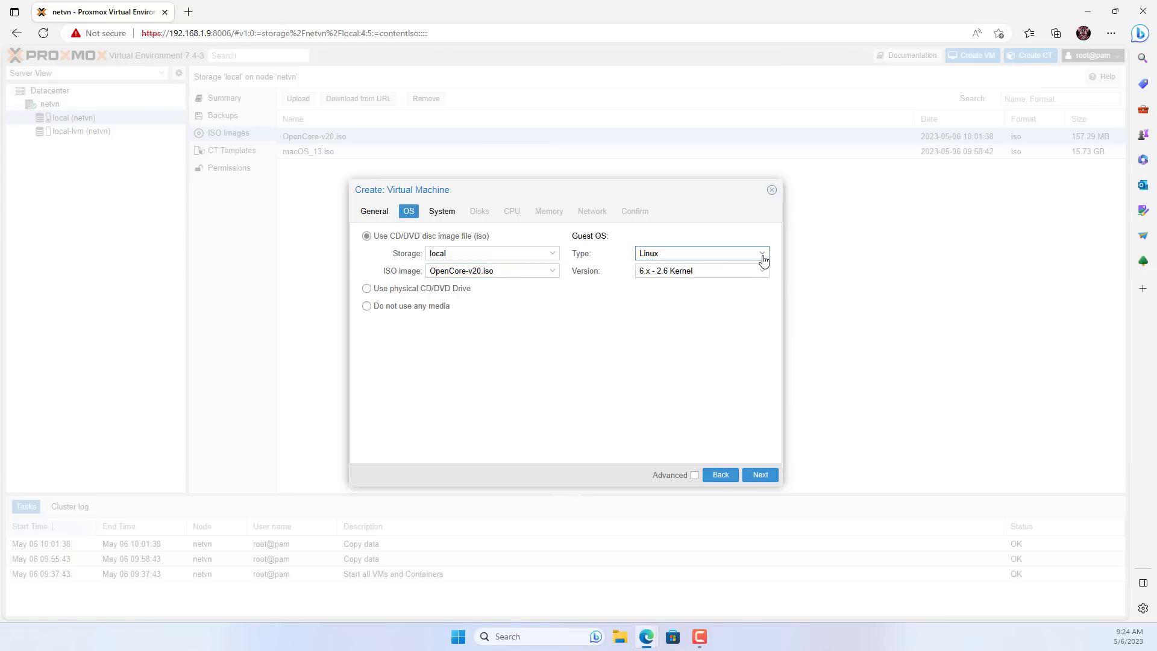
click(681, 310)
click(446, 213)
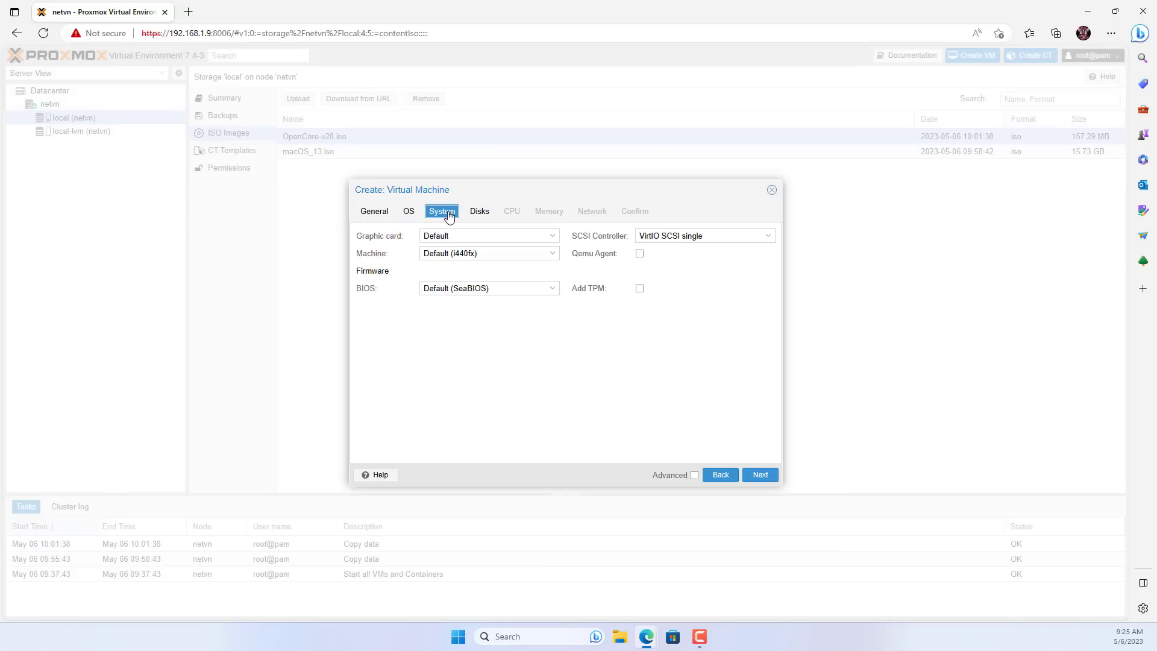
Choose VMware compatible graphics, q35, OVMF (UEFI), EFI disk on local-lvm without pre-enrolled keys, VirtIO SCSI.
click(550, 238)
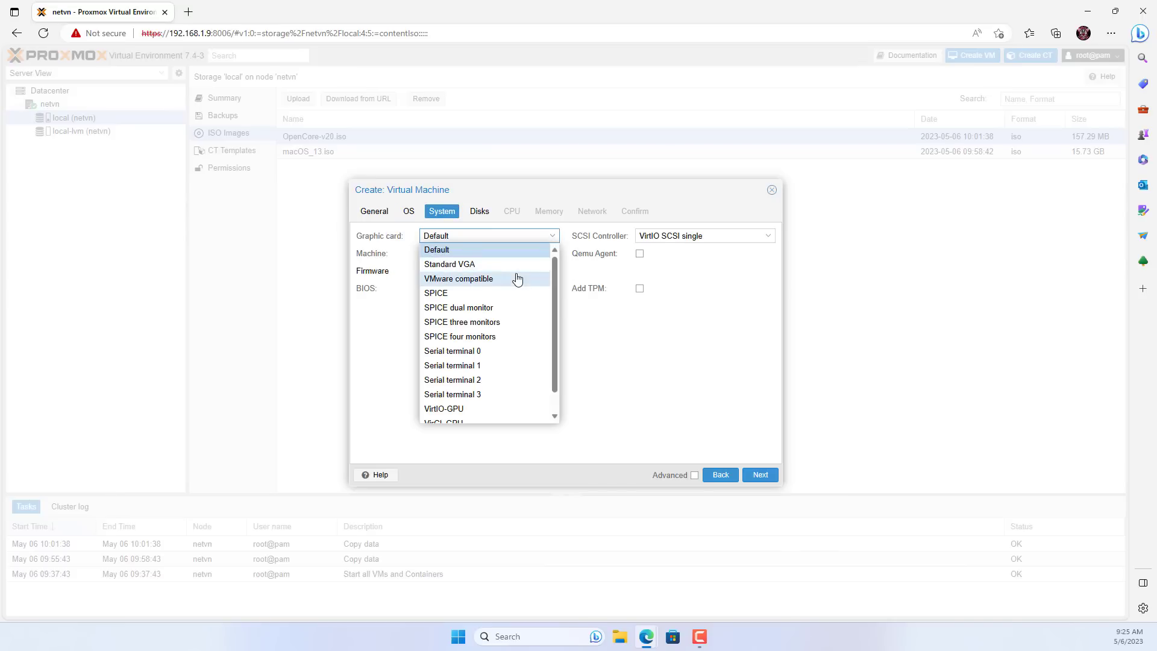
click(517, 278)
click(550, 256)
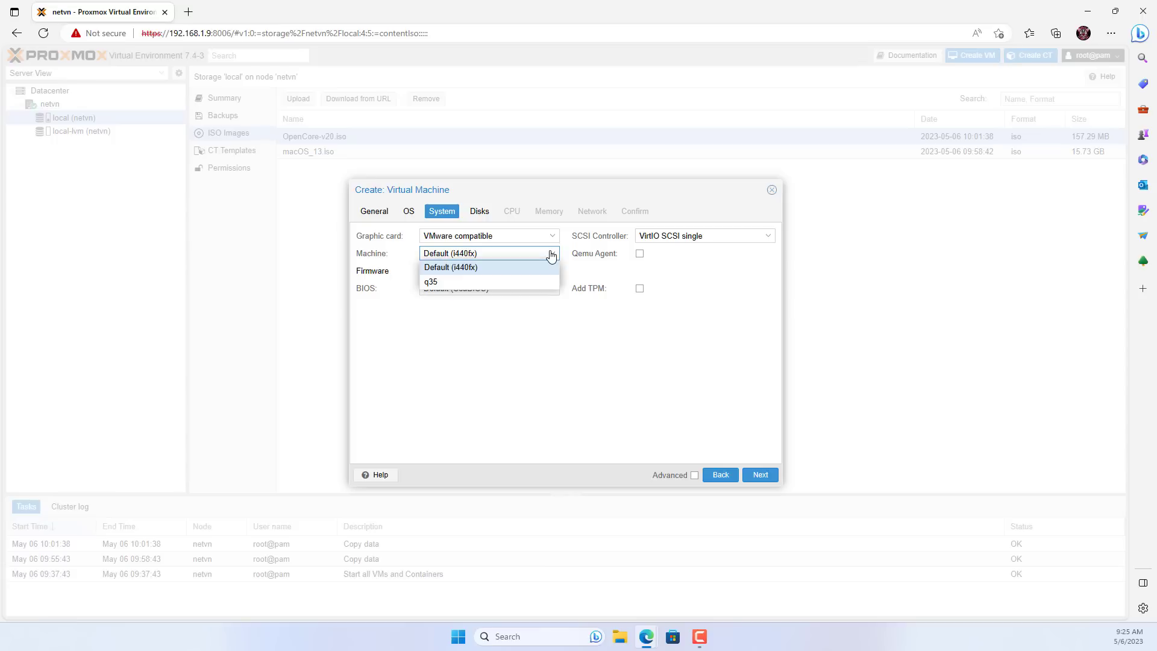
click(531, 281)
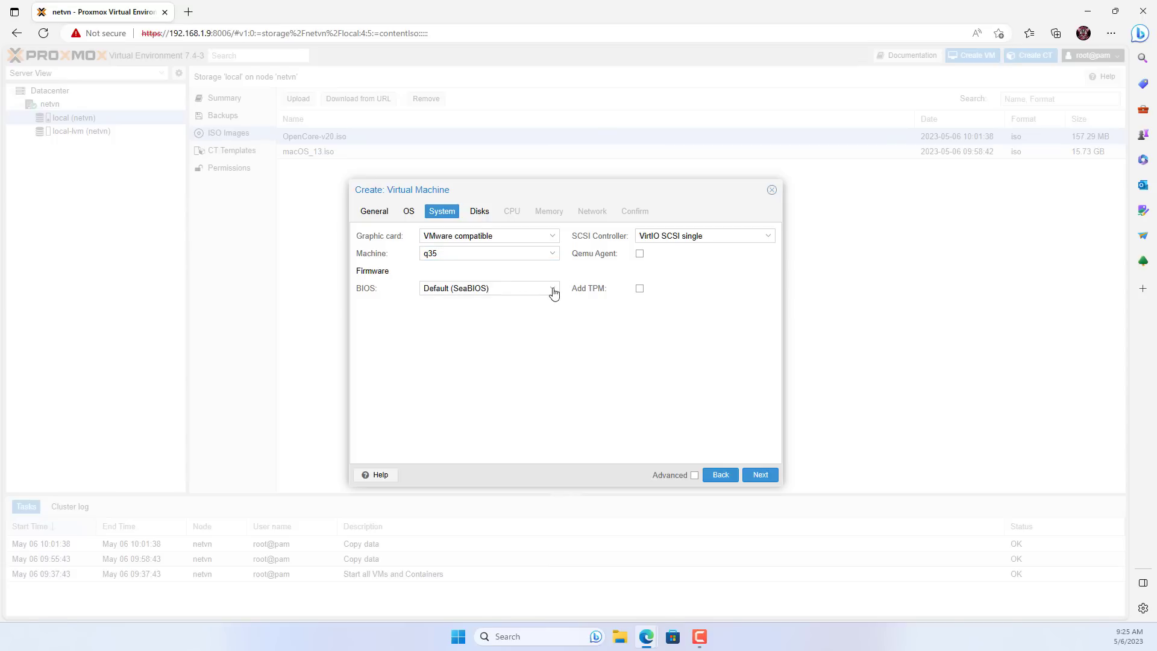
click(550, 290)
click(511, 331)
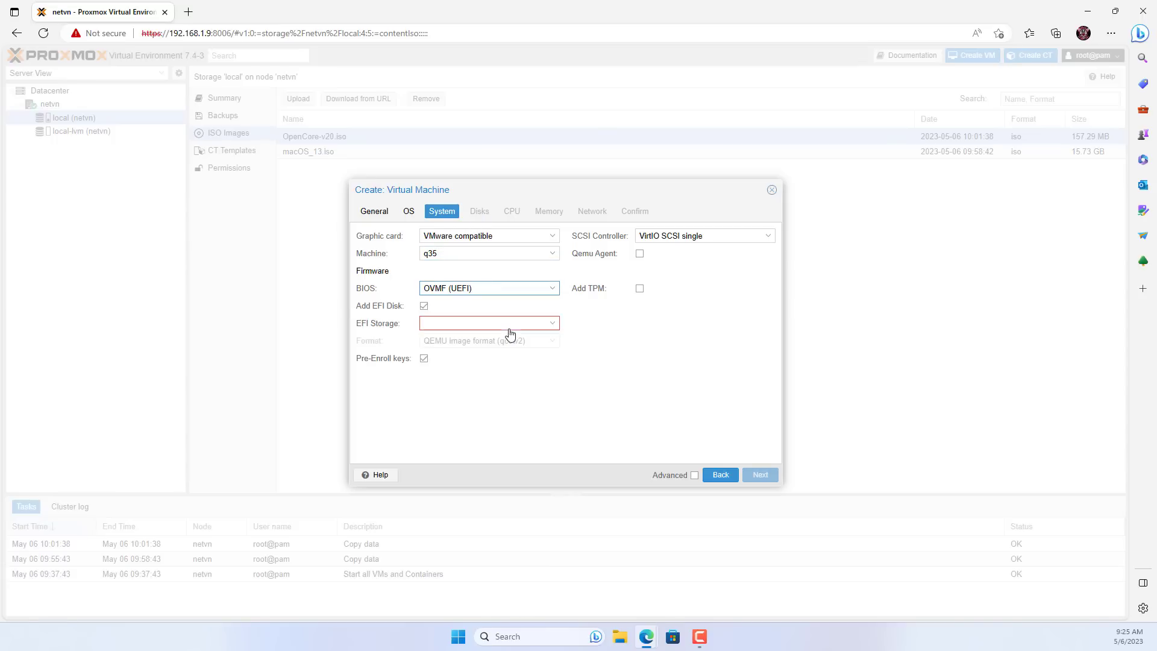
click(553, 323)
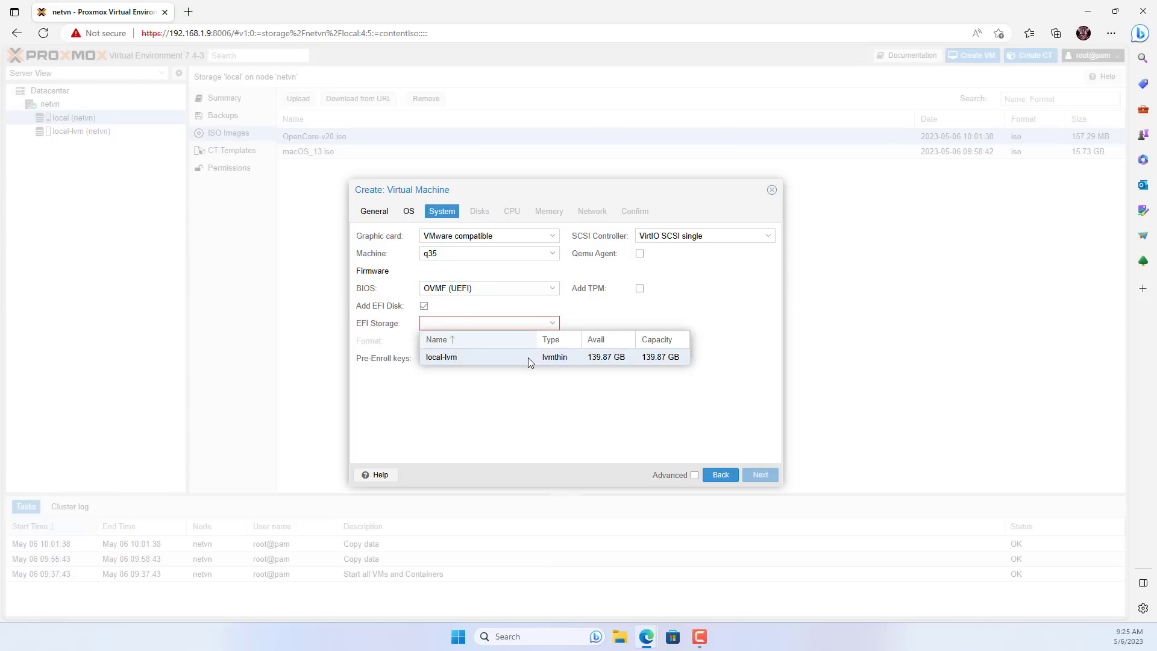
click(528, 356)
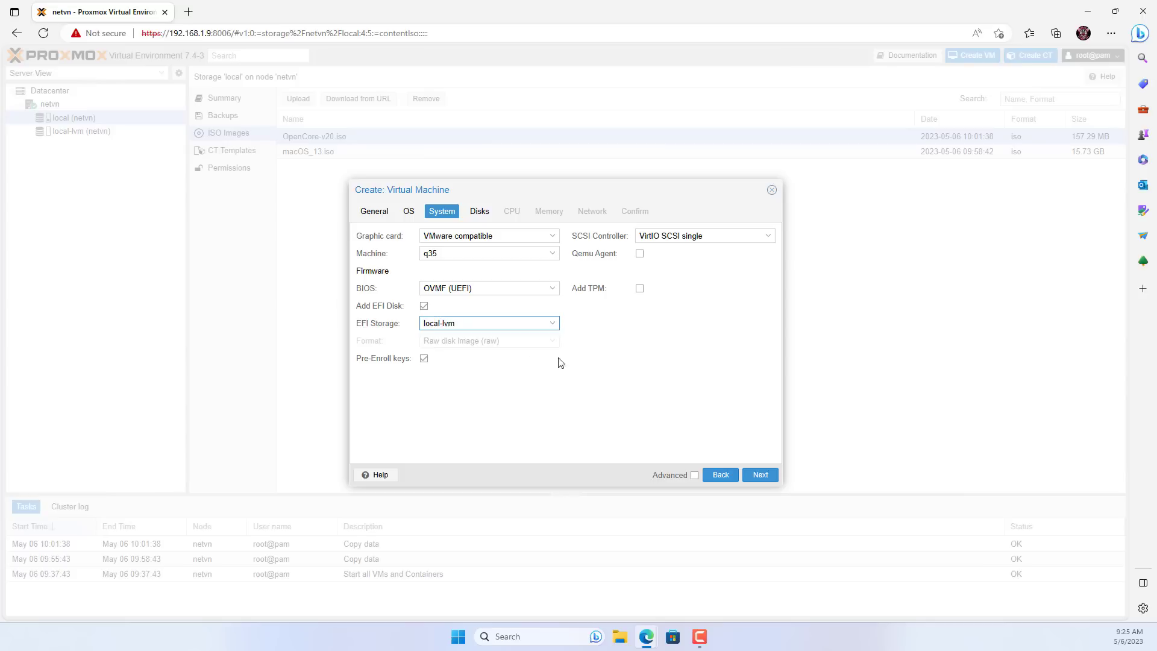
click(425, 359)
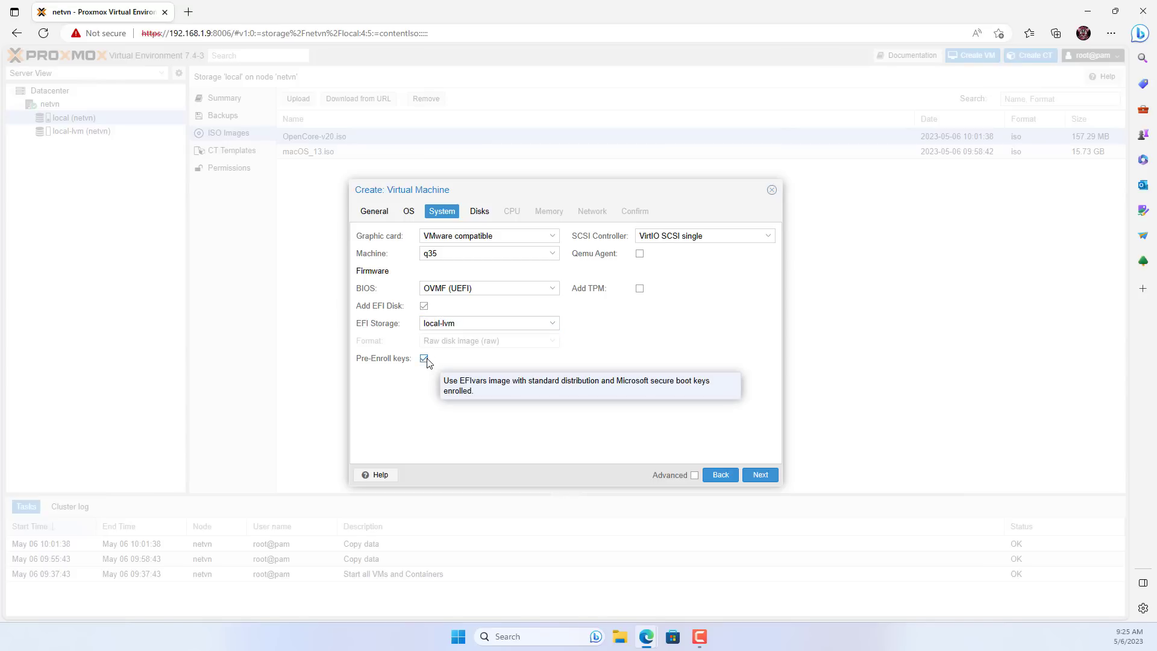
click(736, 238)
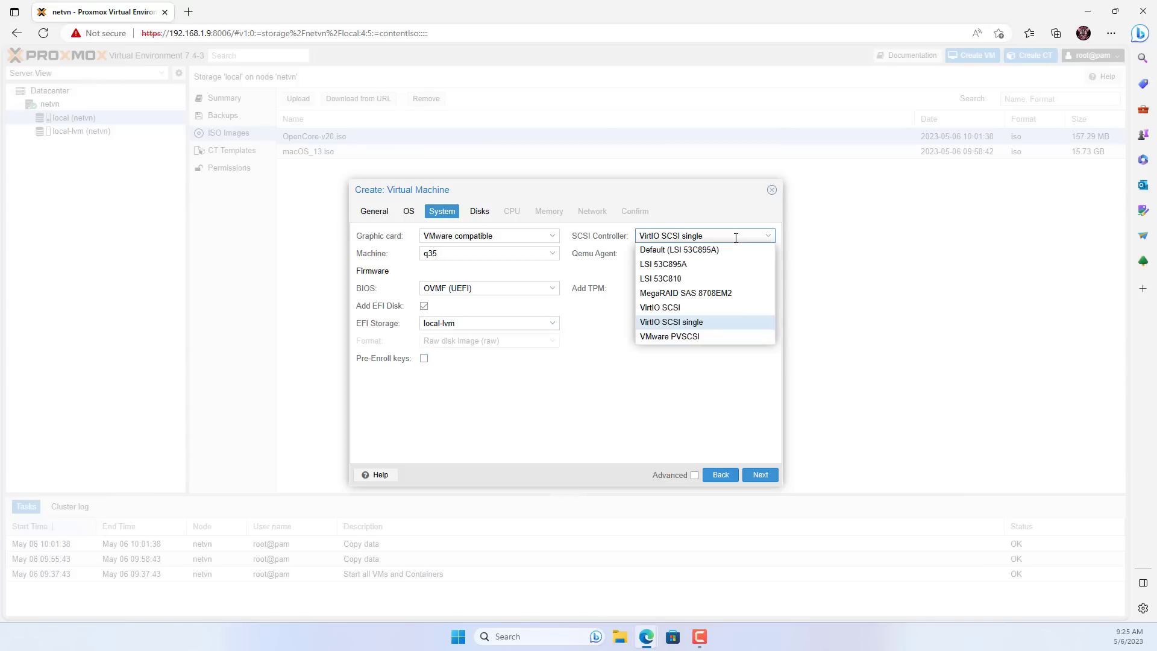
click(665, 307)
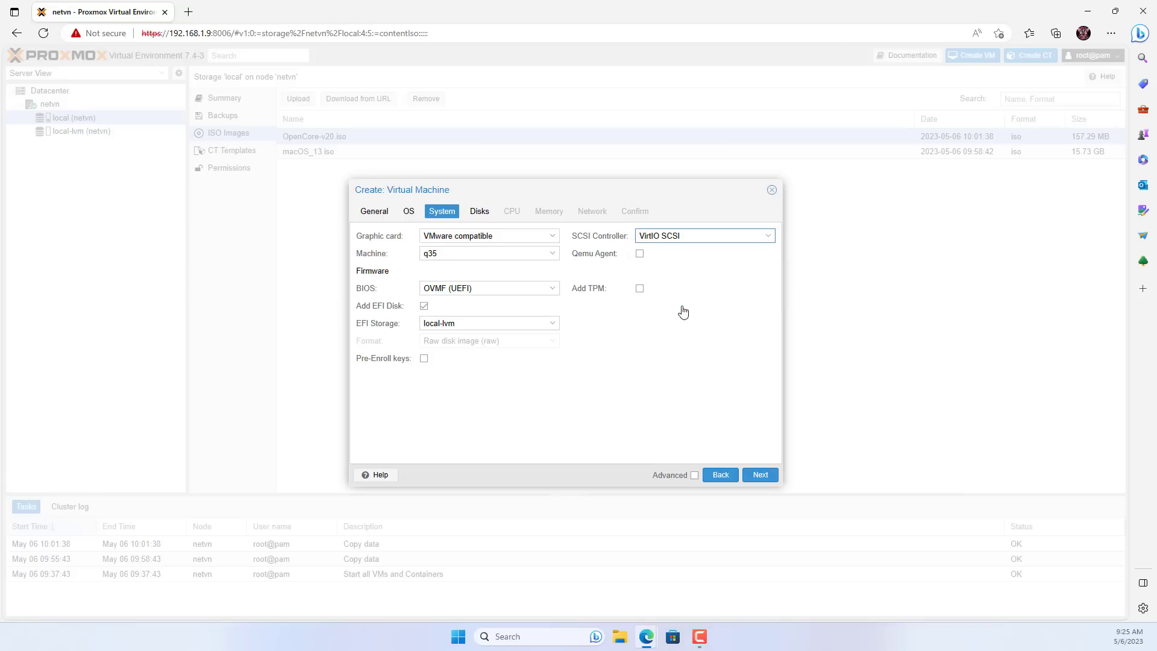
Give the VM a 64 VirtIO Block disk on local-lvm with Write back (unsafe) cache.
click(480, 212)
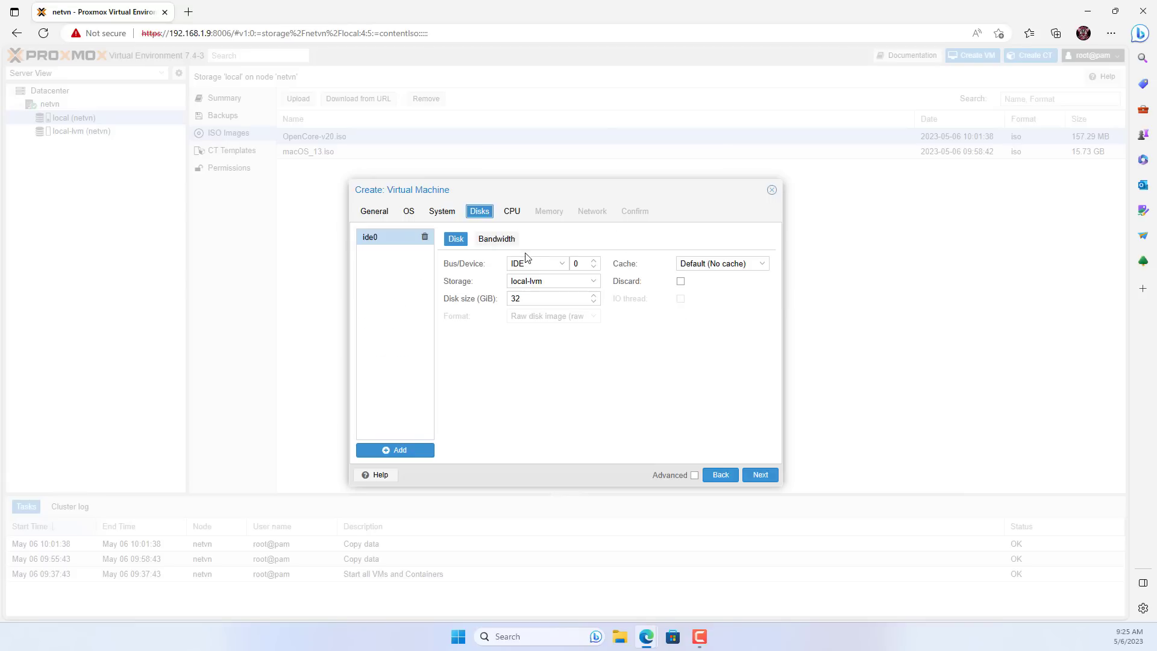
click(567, 264)
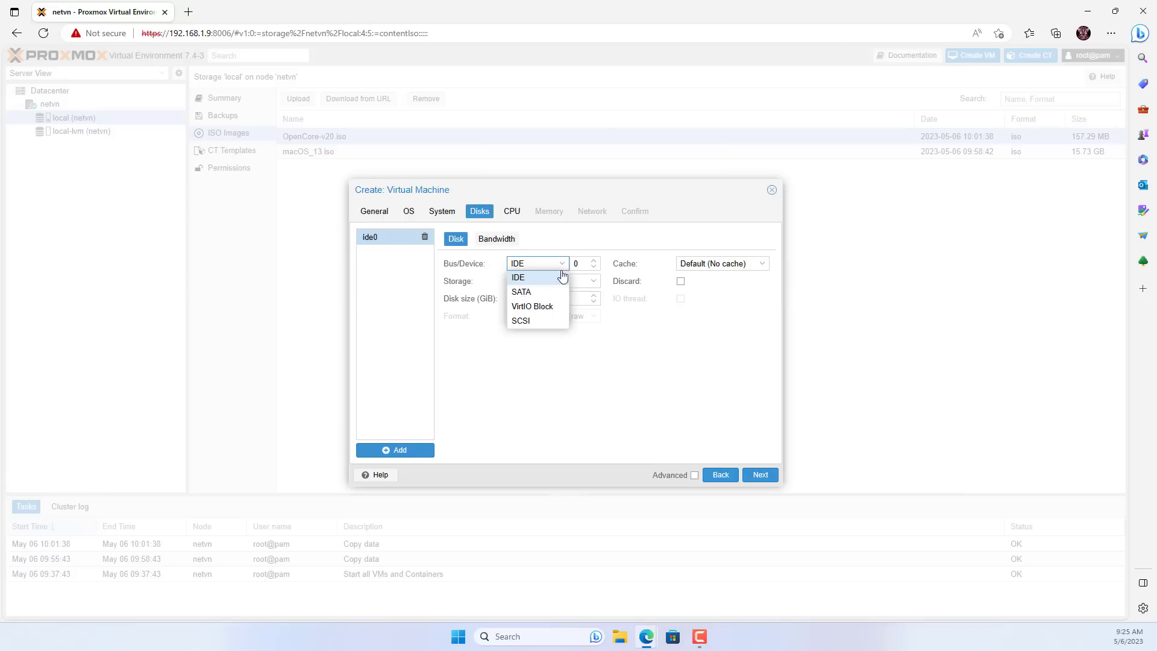
click(532, 307)
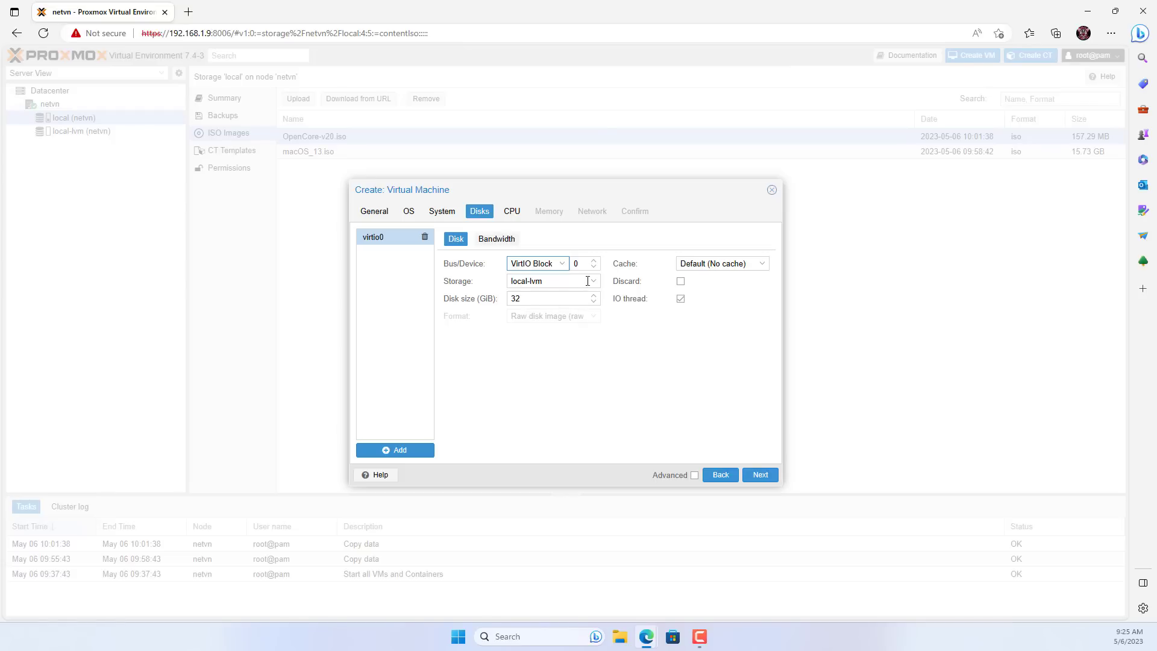
click(595, 282)
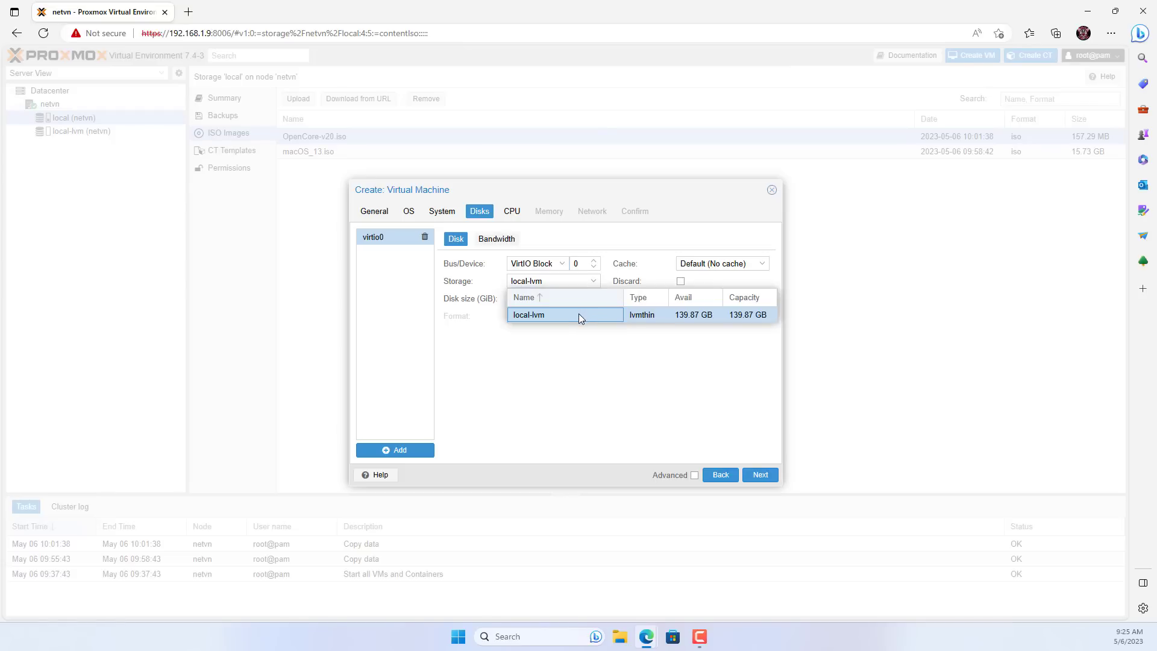
click(578, 313)
click(581, 299)
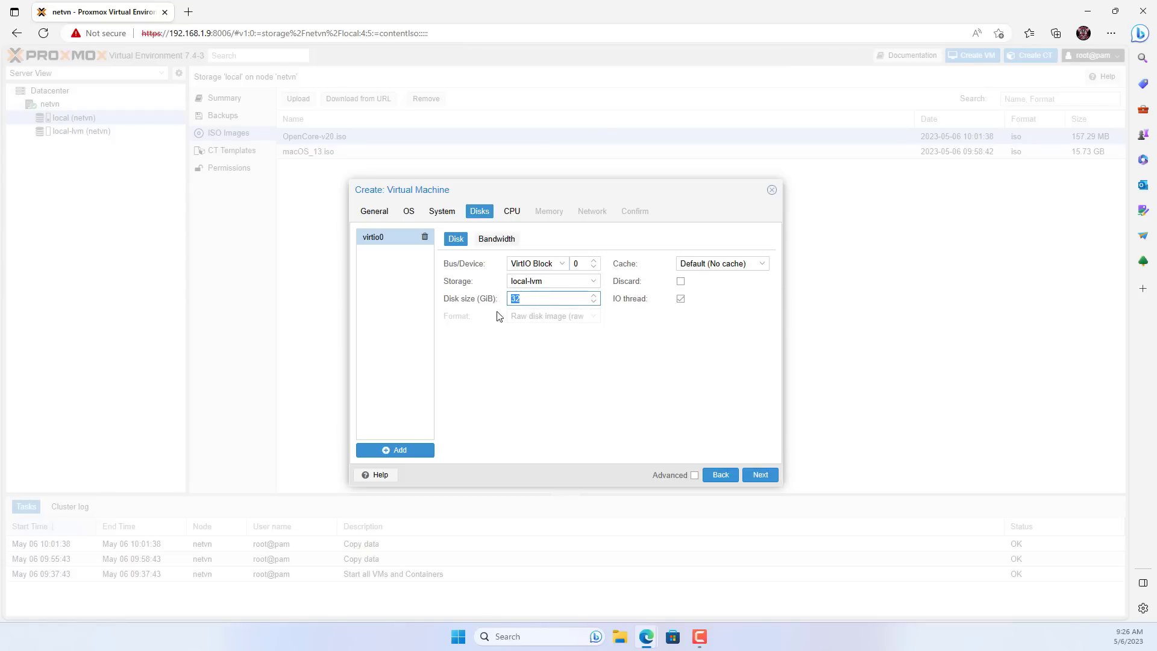
text(64)
click(720, 264)
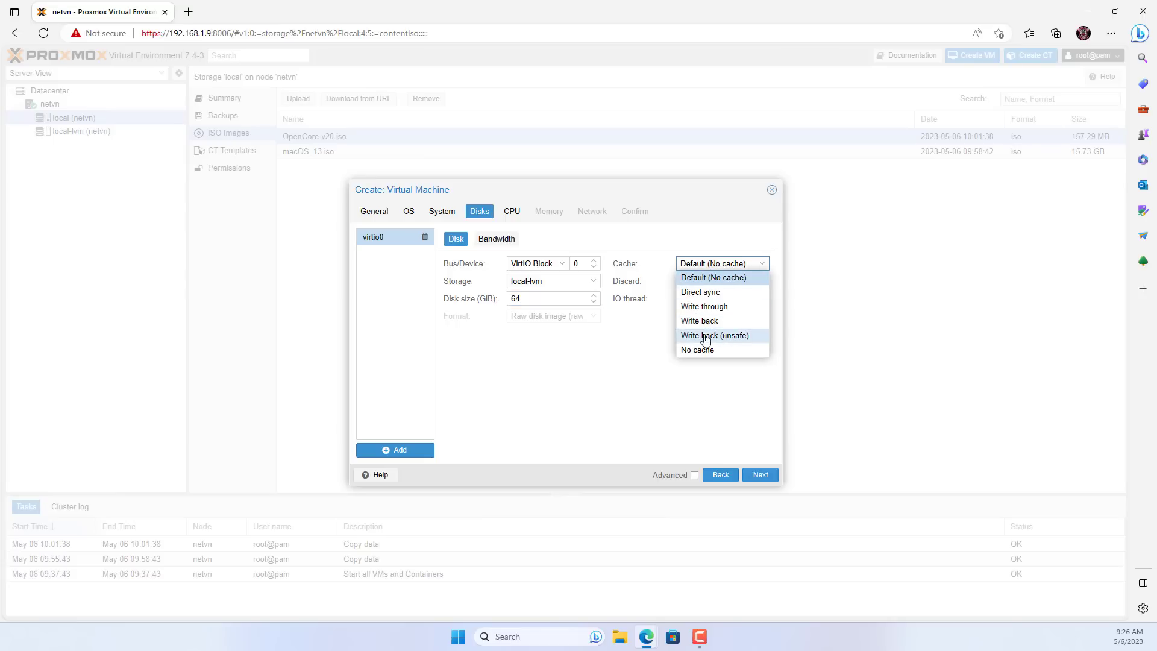
click(711, 337)
Set the CPU to 4 cores of type host.
click(512, 212)
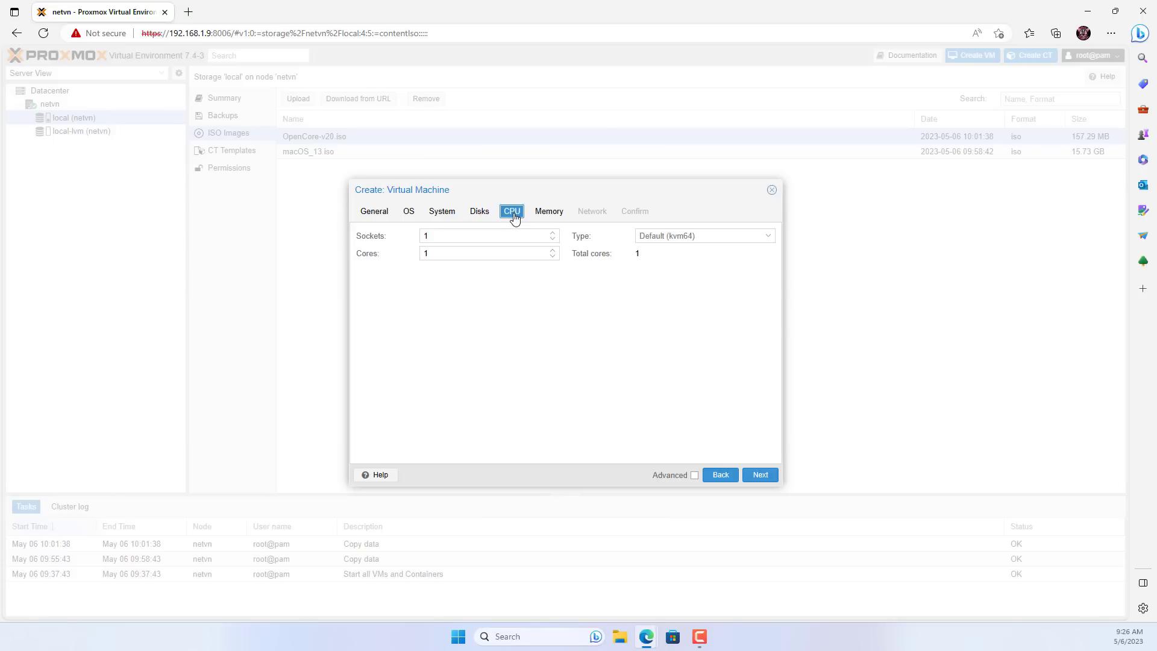
click(552, 252)
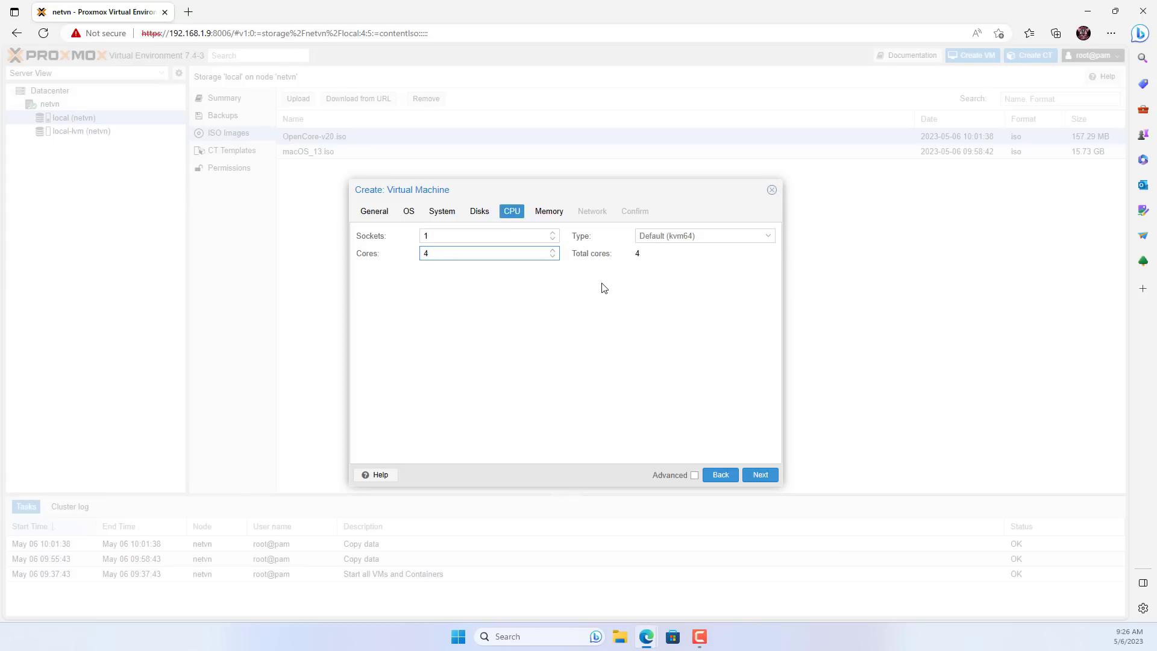
click(754, 239)
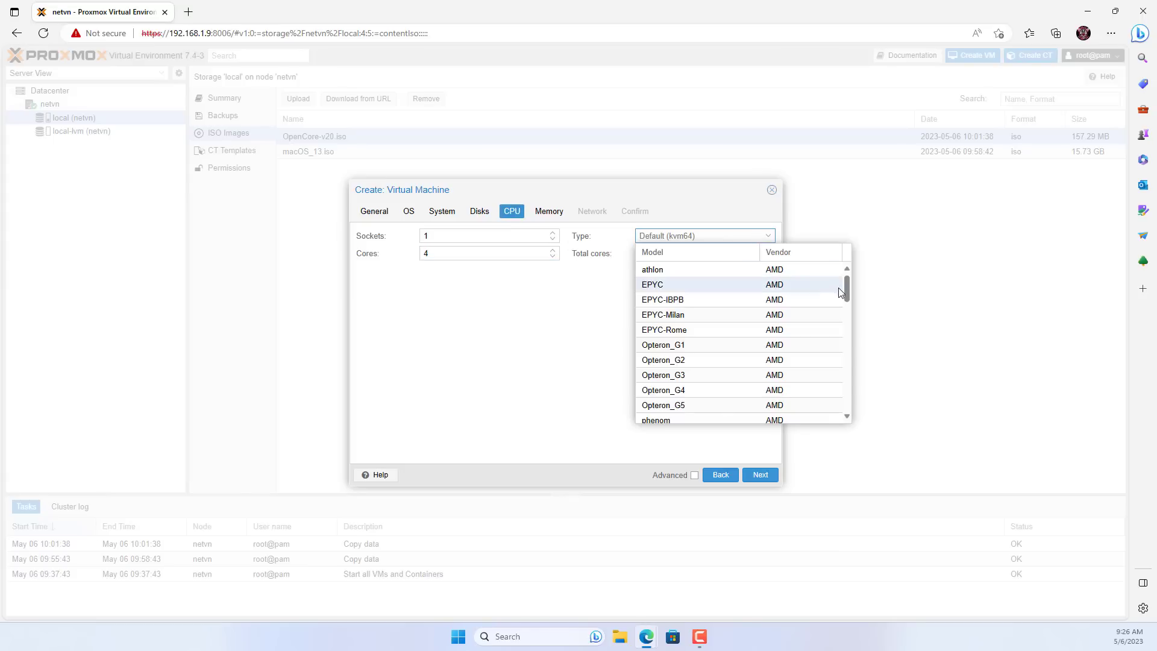
drag(849, 284, 848, 416)
click(690, 416)
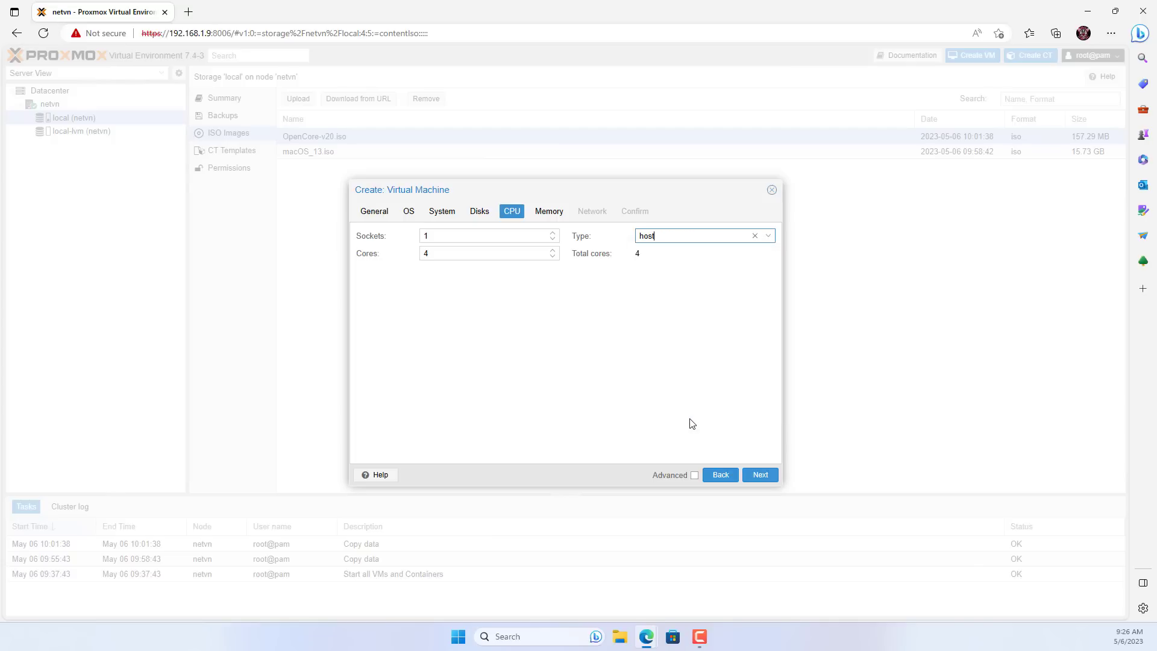
Set memory to 4096 MiB and the network model to VMware vmxnet3.
click(550, 213)
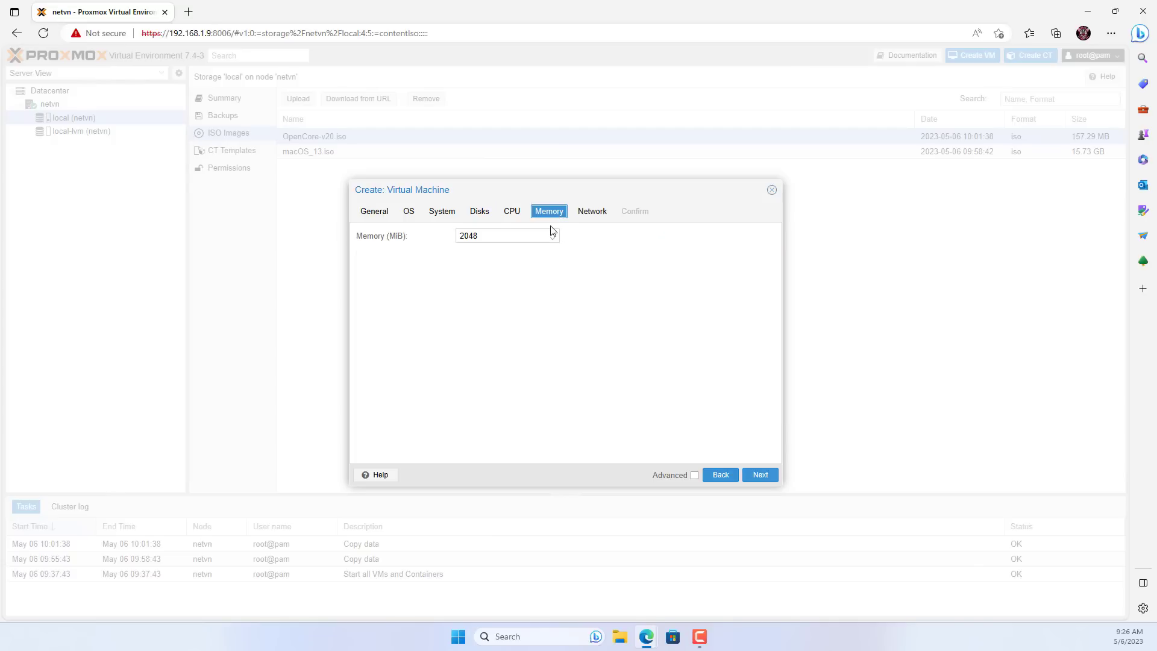
double_click(539, 237)
text(4096)
click(591, 216)
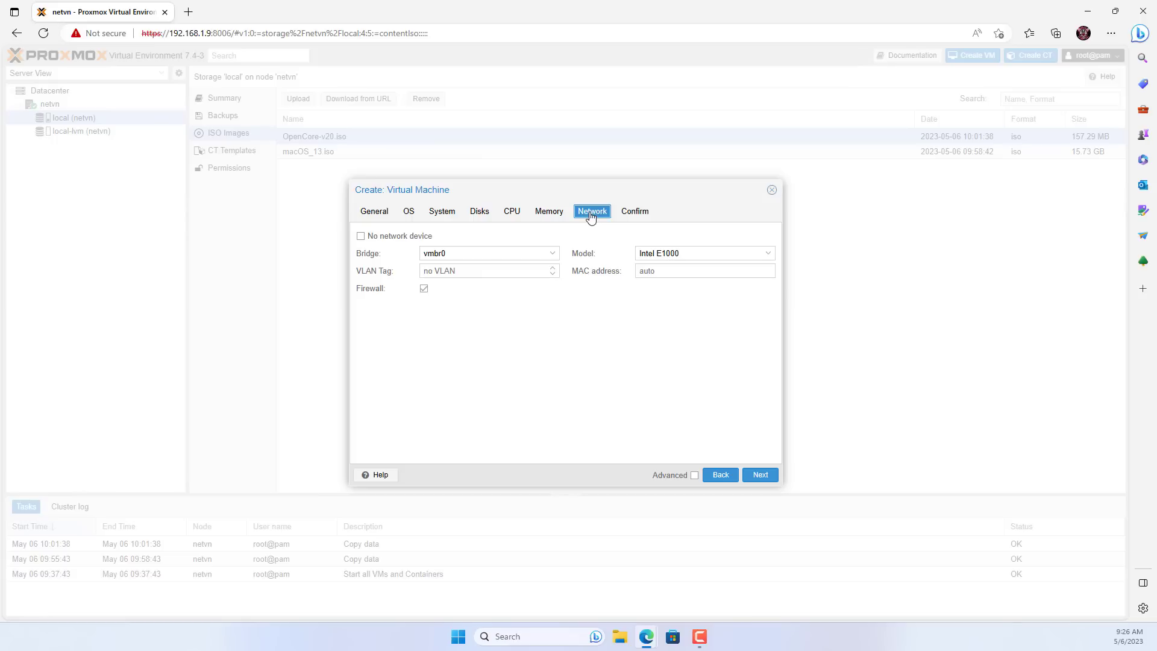
click(773, 256)
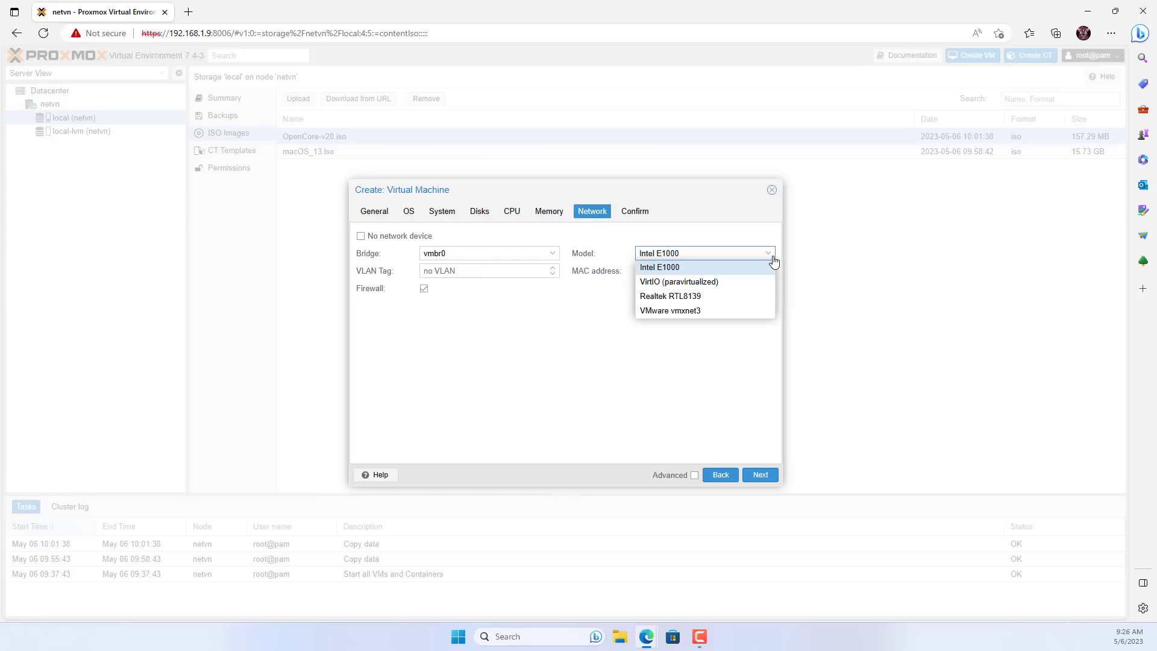
click(706, 311)
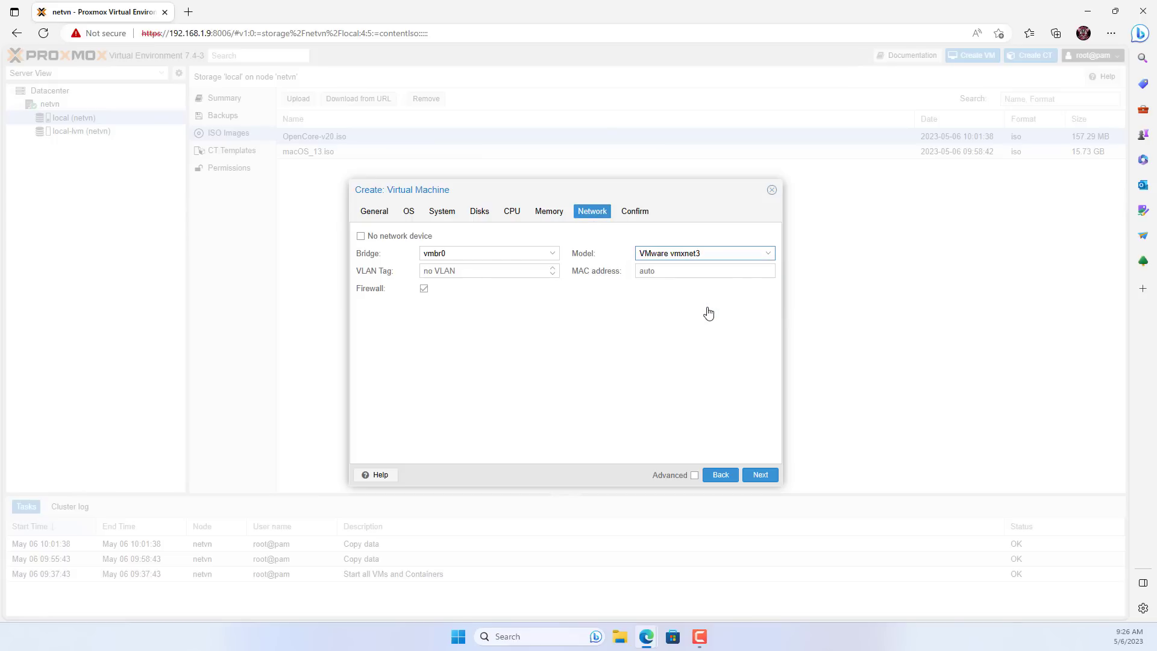
Review the Confirm summary and finish creating VM 100.
click(760, 476)
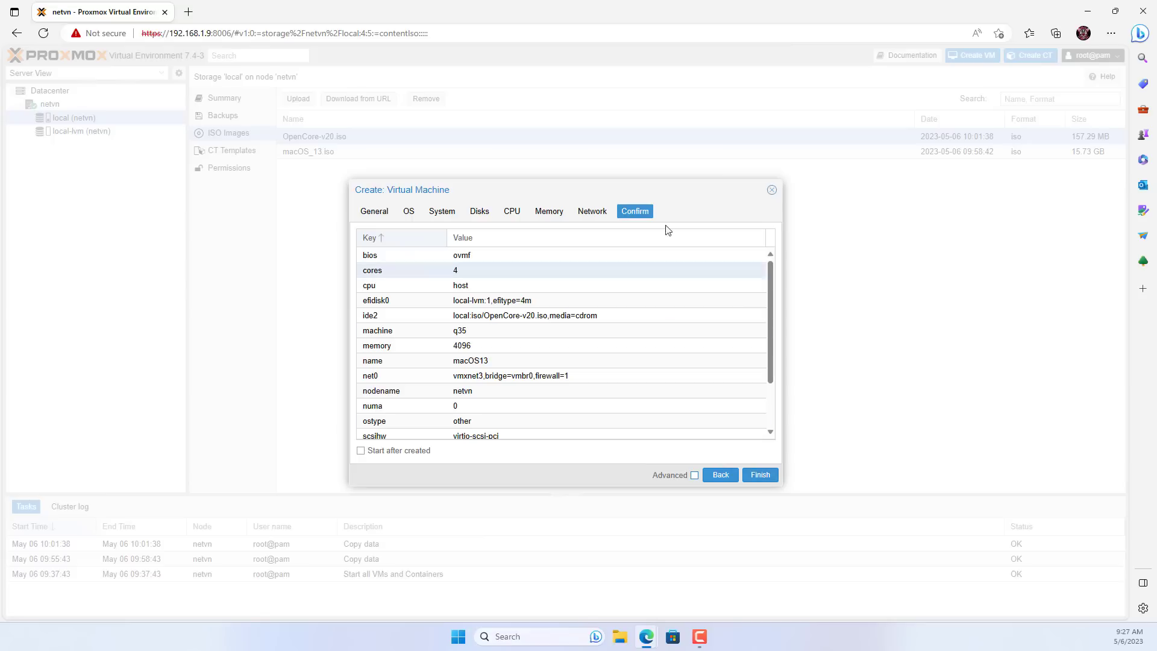
scroll(547, 294, down, 2)
scroll(547, 294, up, 2)
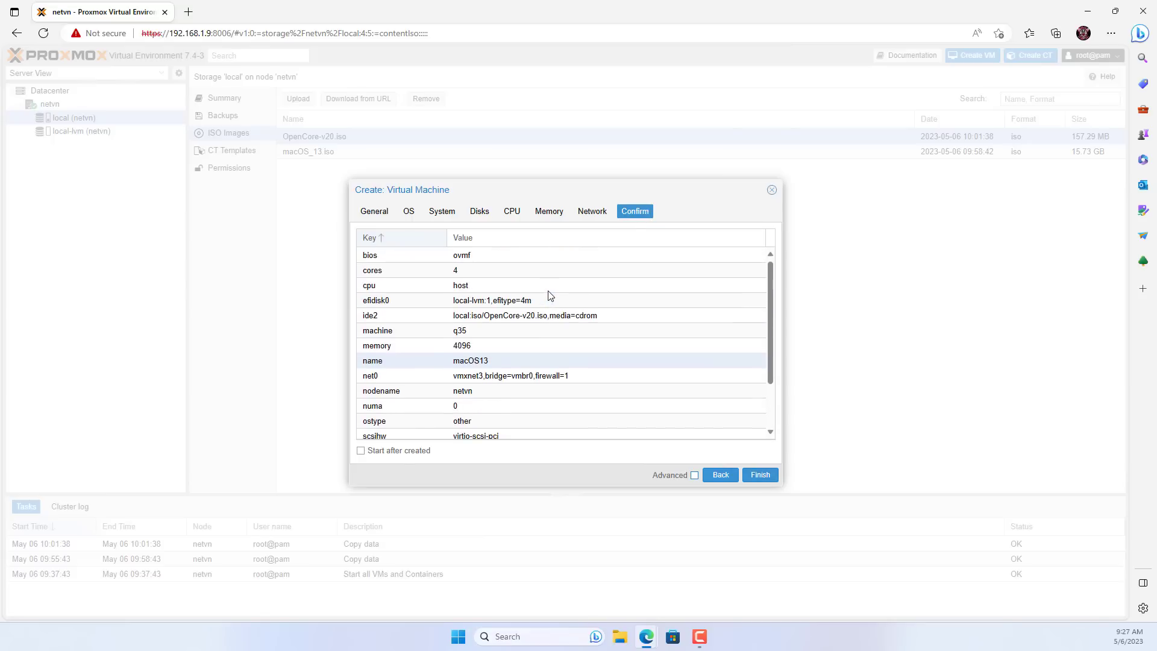
click(760, 475)
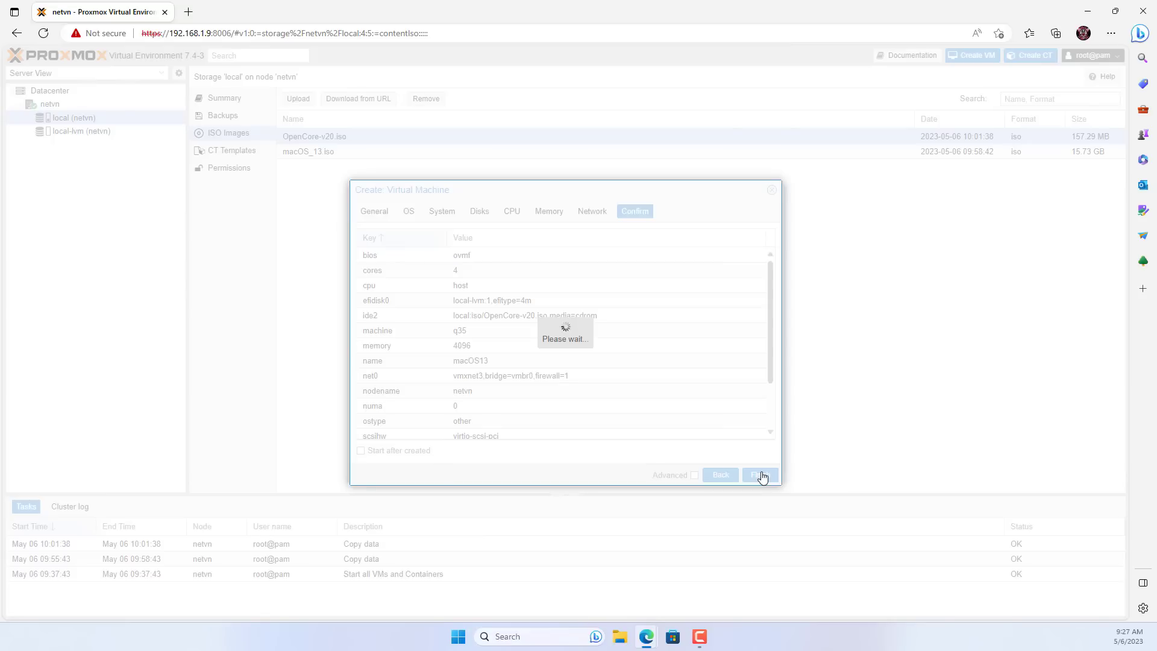
Add a second CD/DVD drive (ide0) to VM 100 holding macOS_13.iso from local storage.
click(63, 118)
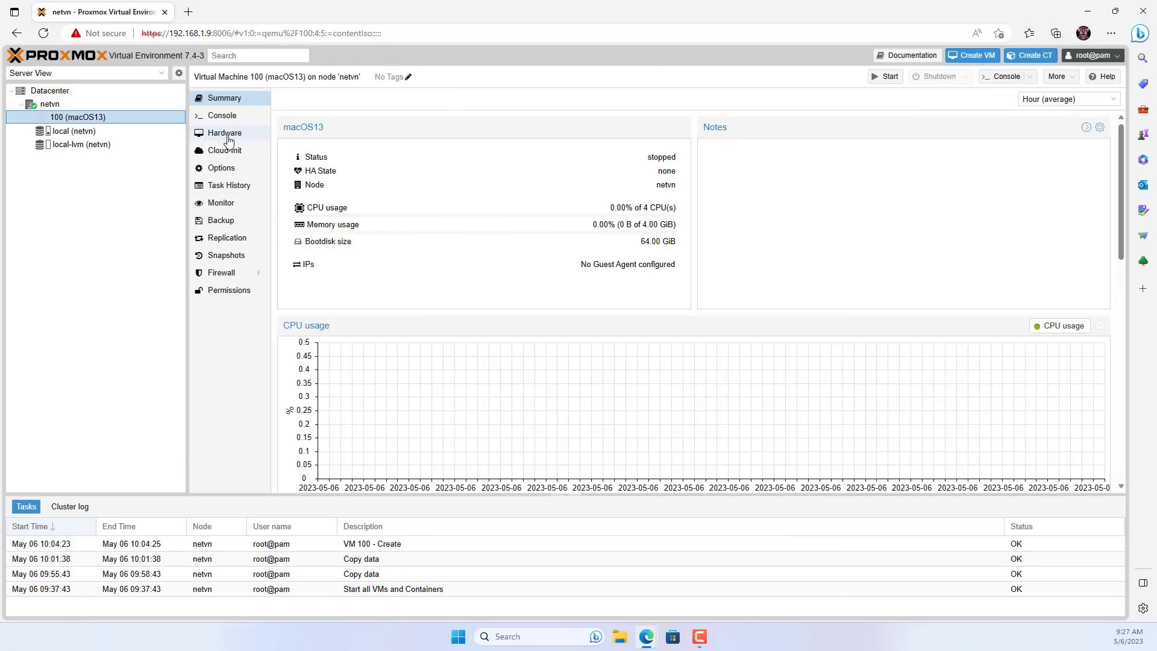
click(229, 140)
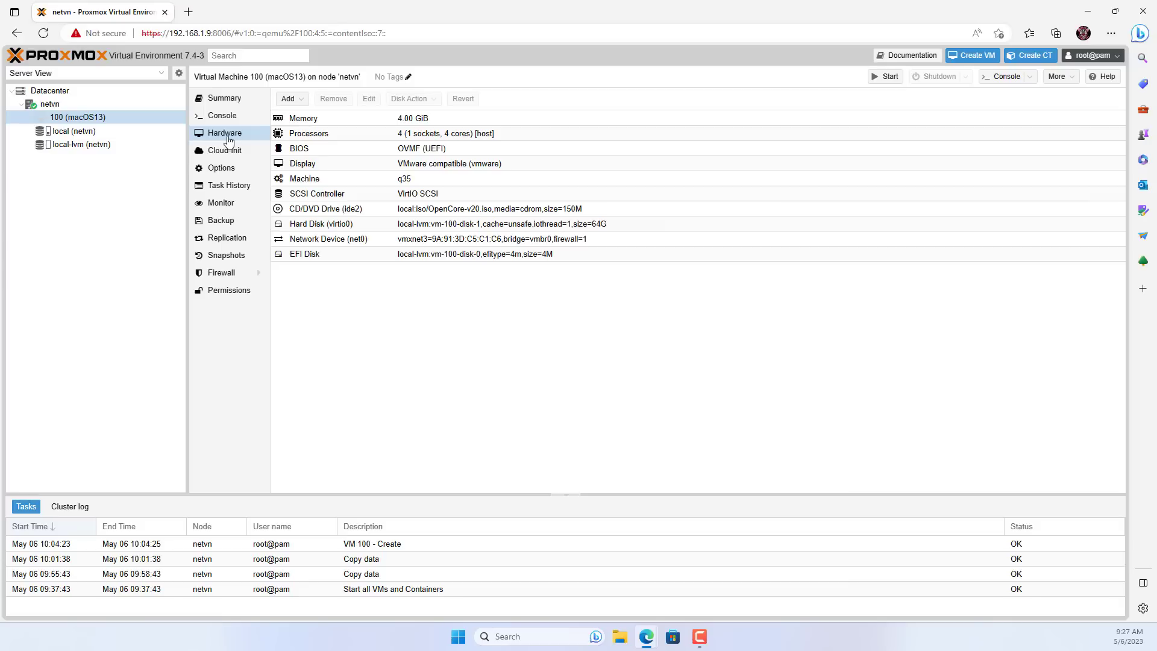
click(301, 103)
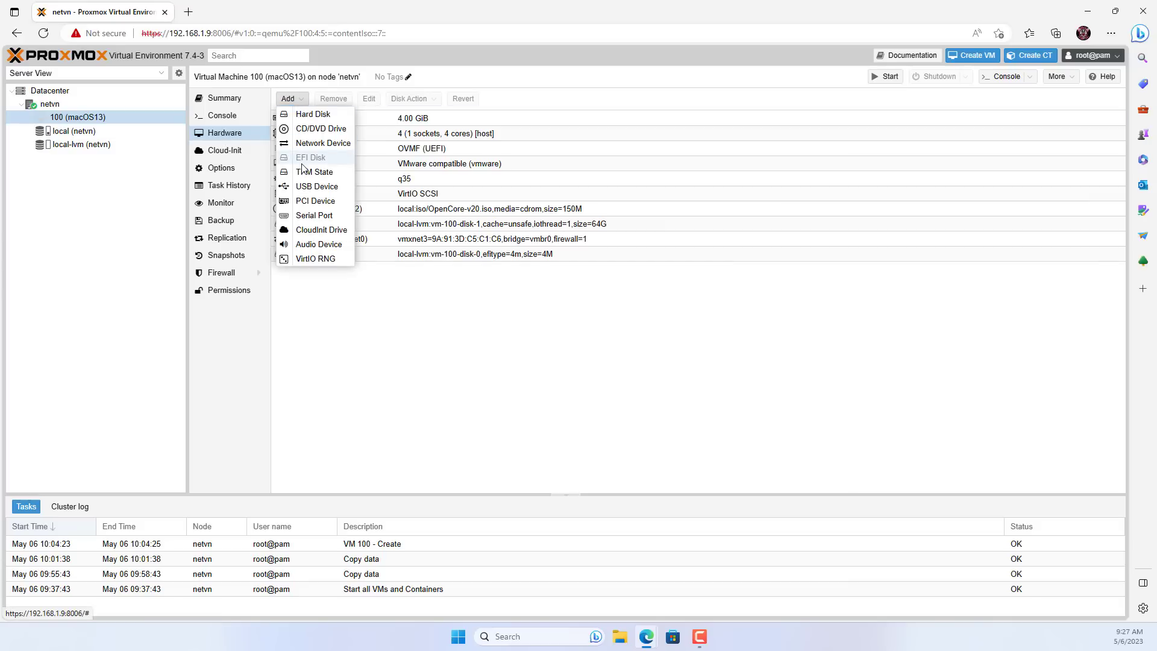
click(310, 133)
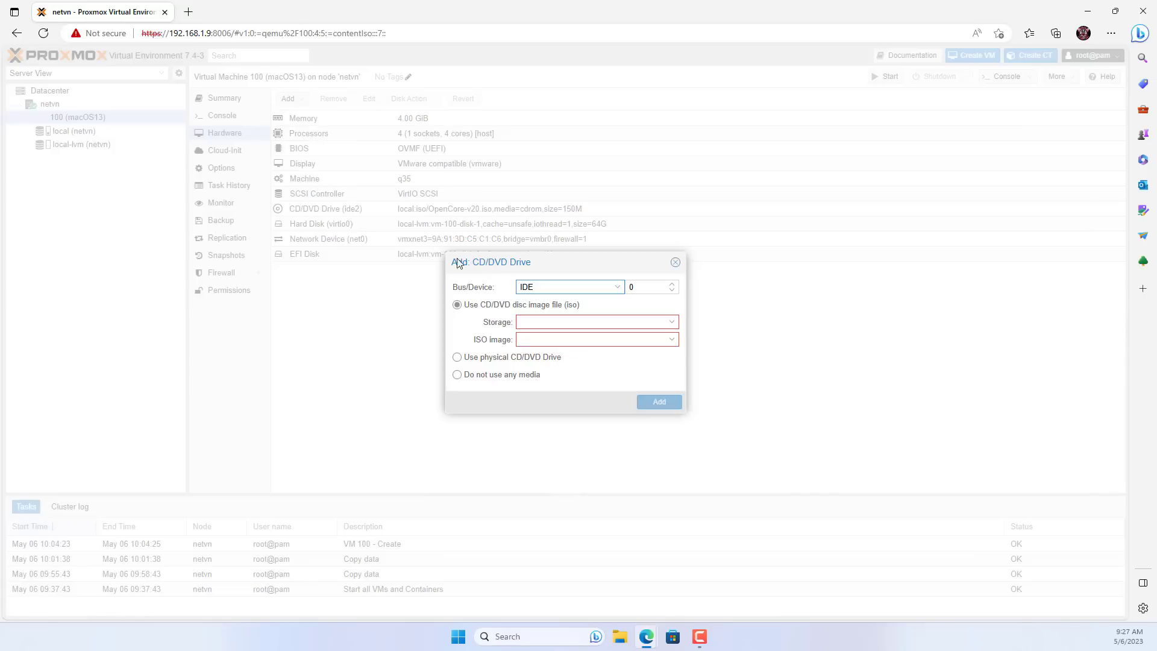
click(671, 325)
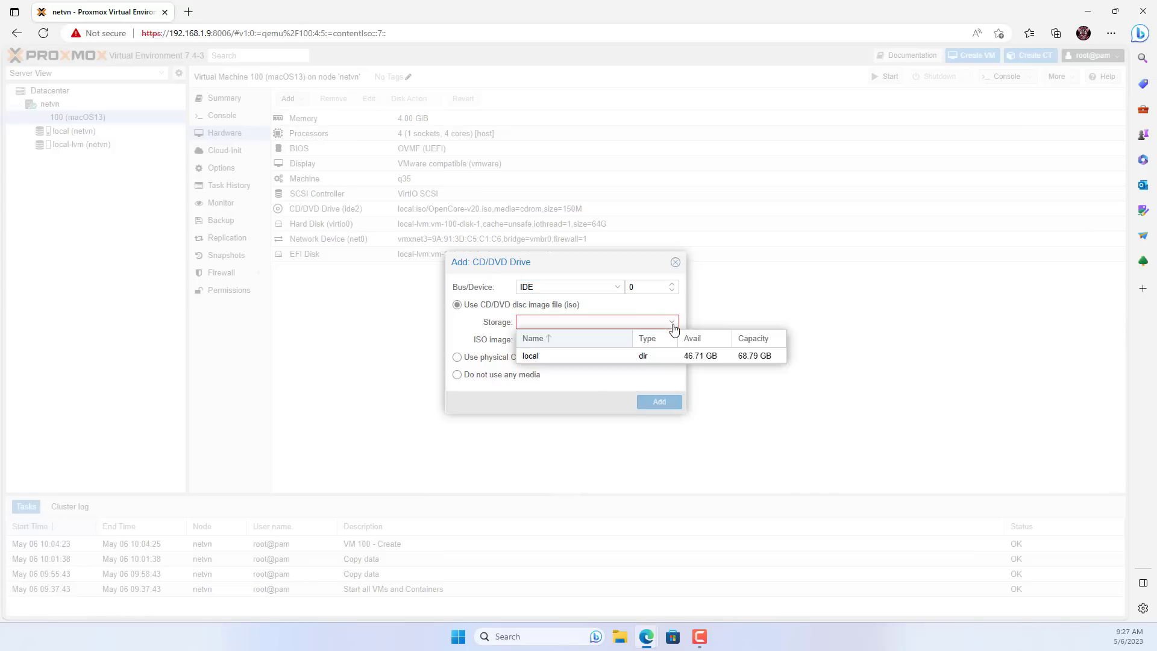
click(649, 354)
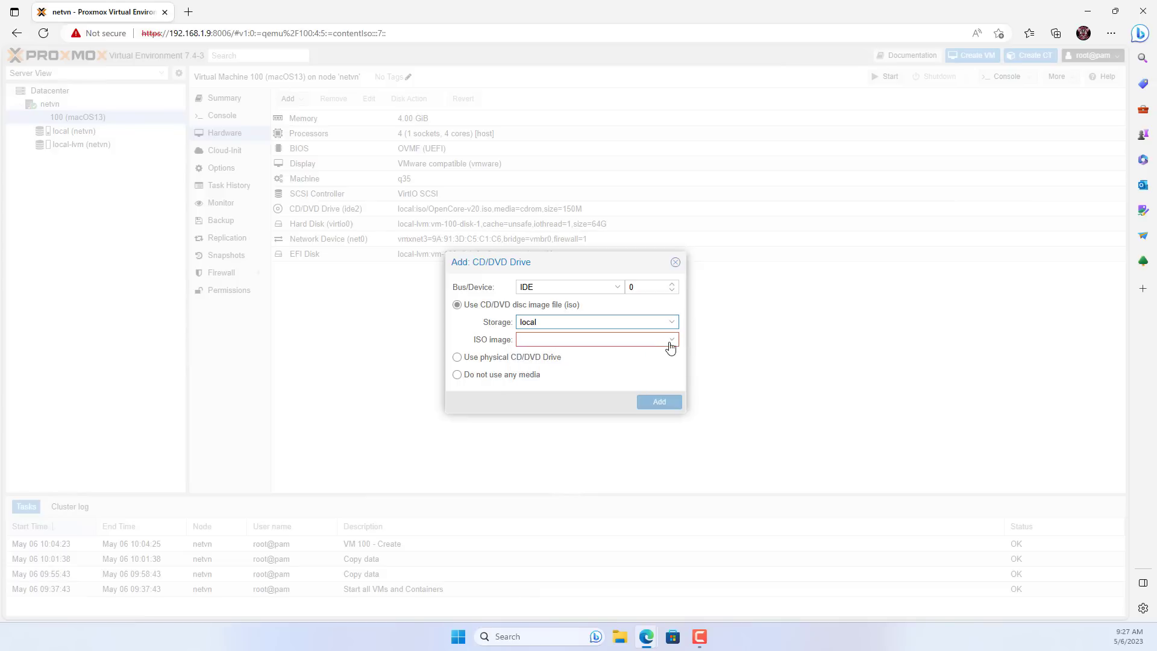
click(673, 343)
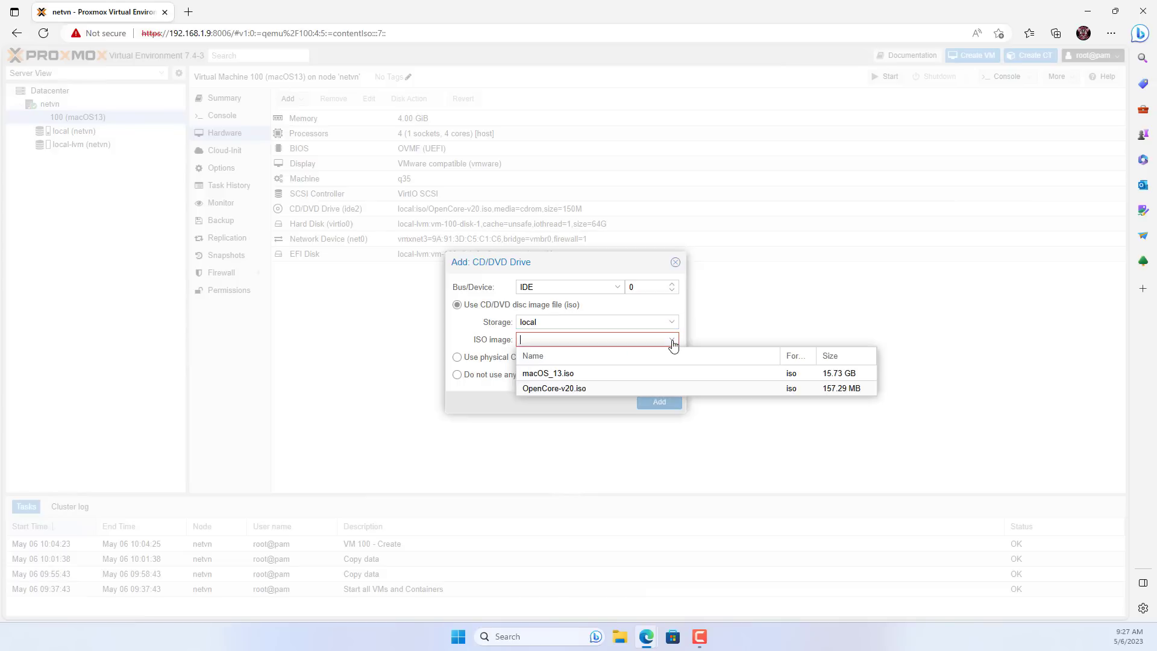
click(584, 373)
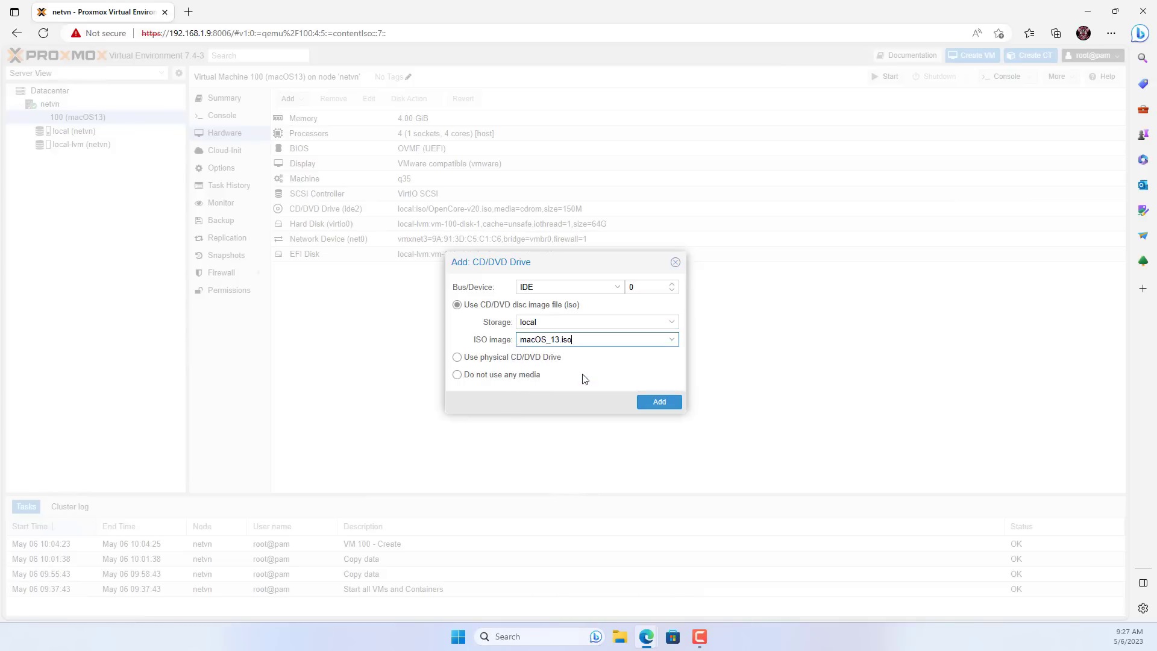
click(660, 402)
click(234, 169)
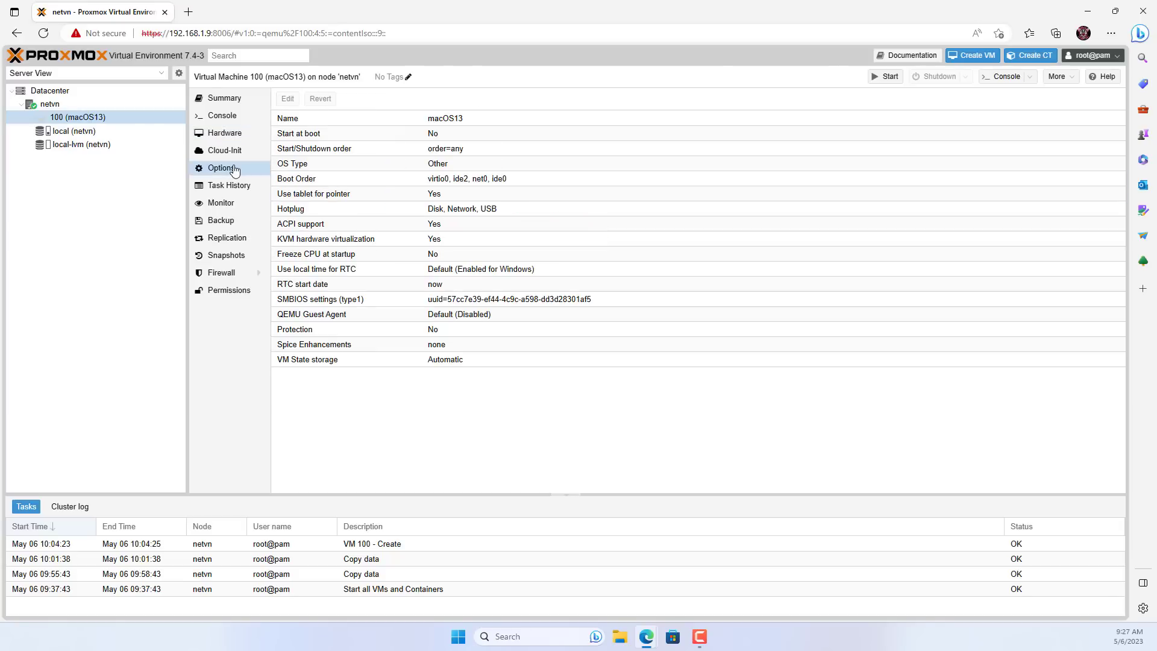
Move ide2 (OpenCore) first and ide0 (macOS) second in the Boot Order, ahead of virtio0 and net0.
click(349, 176)
click(288, 99)
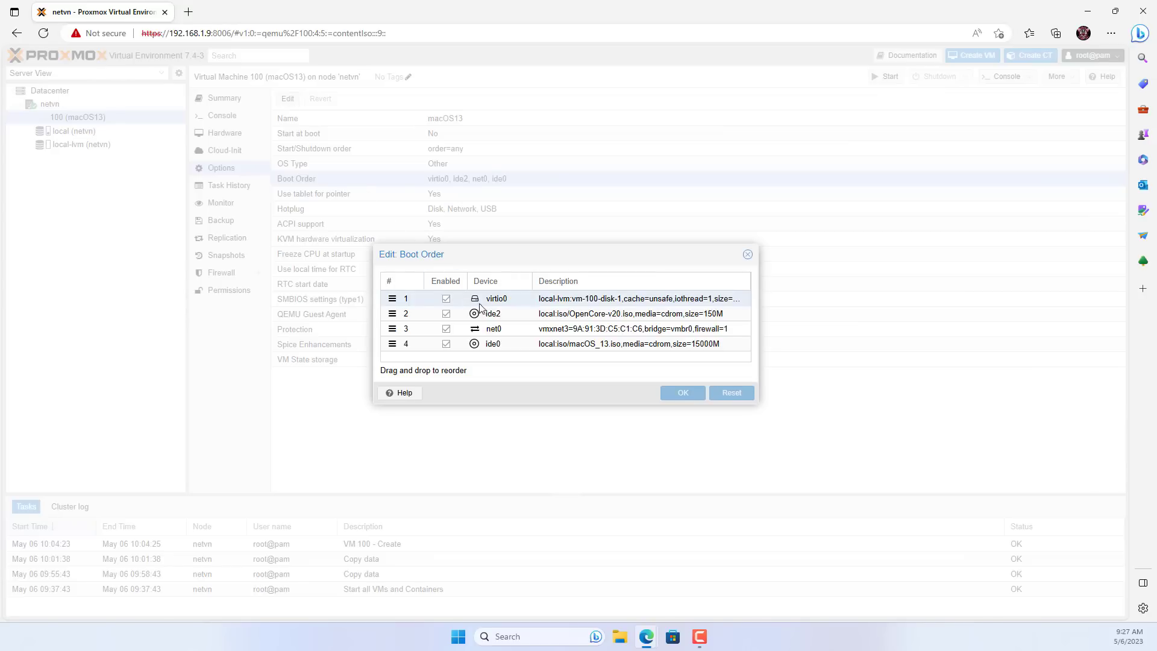
drag(500, 316, 504, 299)
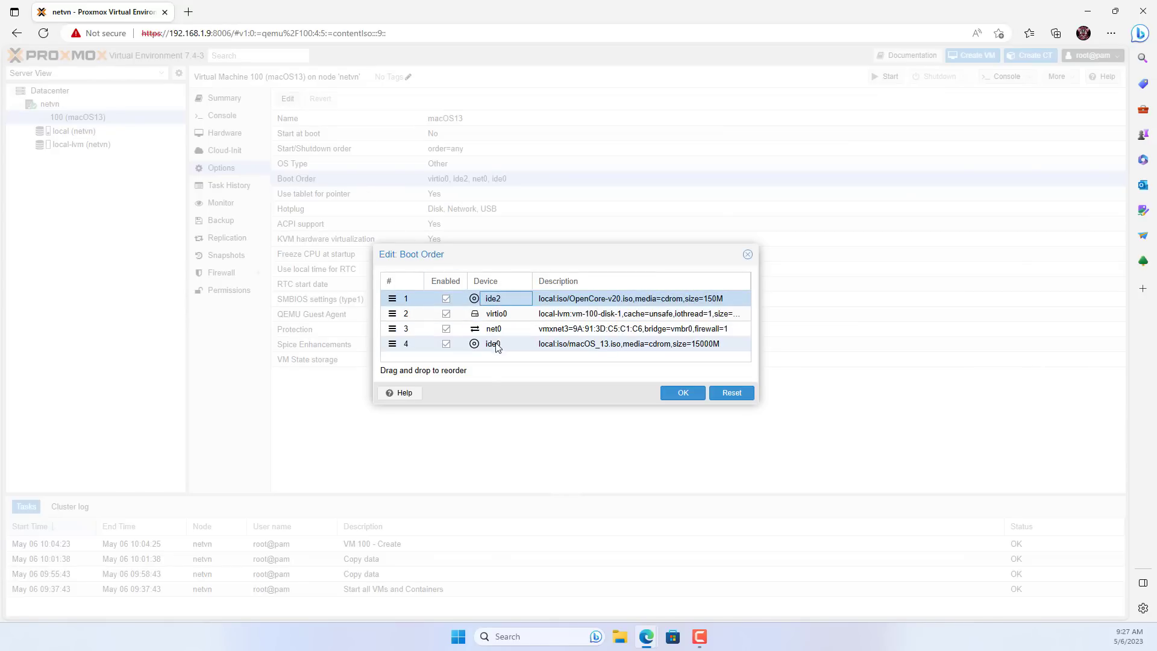
drag(501, 344, 503, 327)
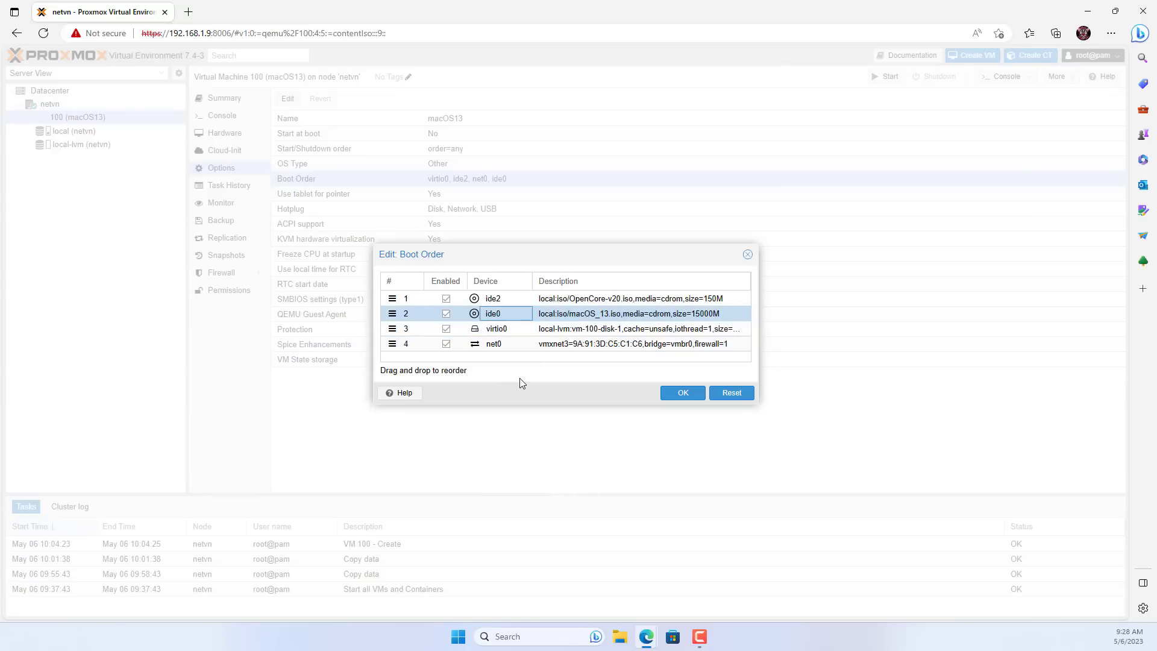
click(680, 393)
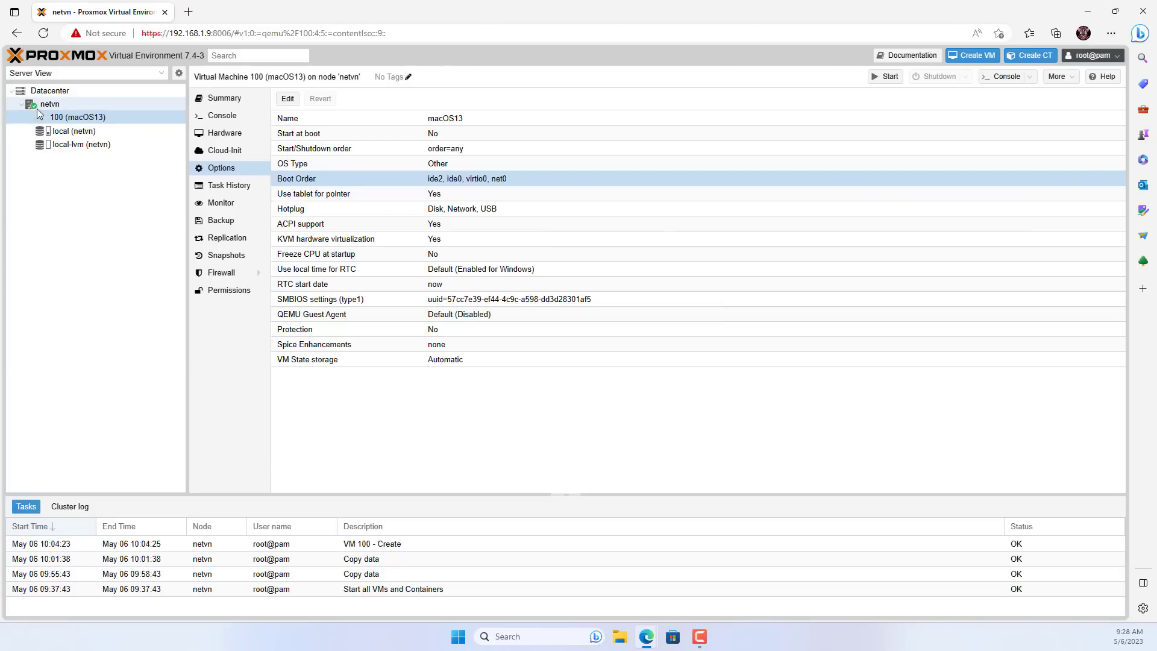
From the netvn node's Shell, open /etc/pve/qemu-server/100.conf in nano.
click(45, 106)
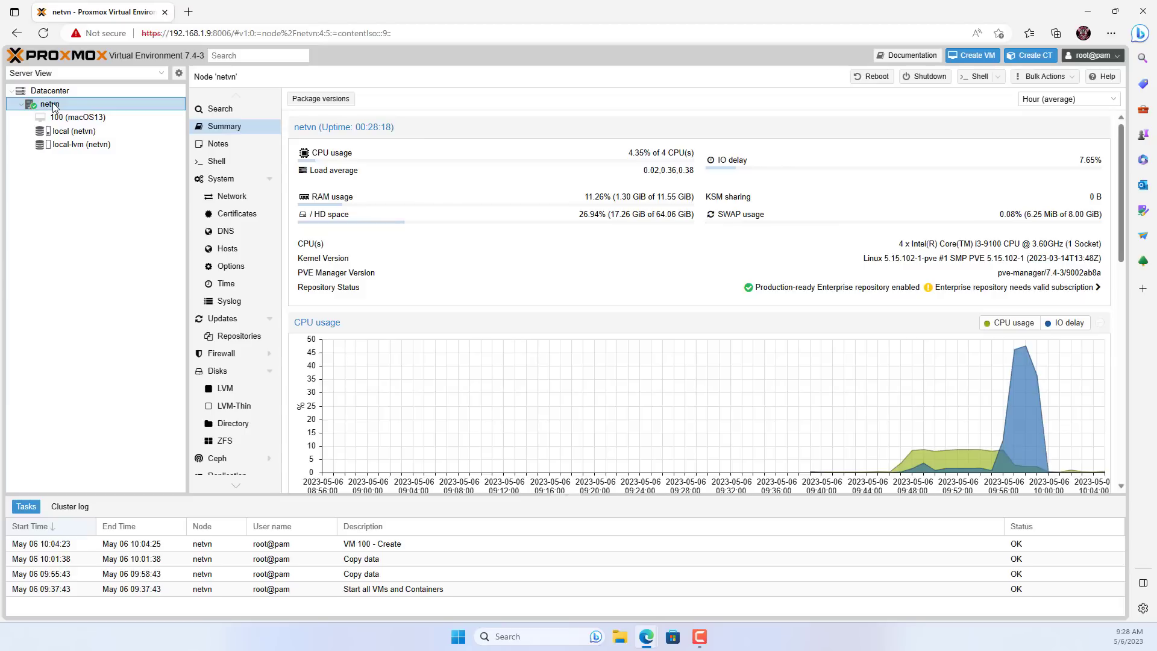
click(222, 165)
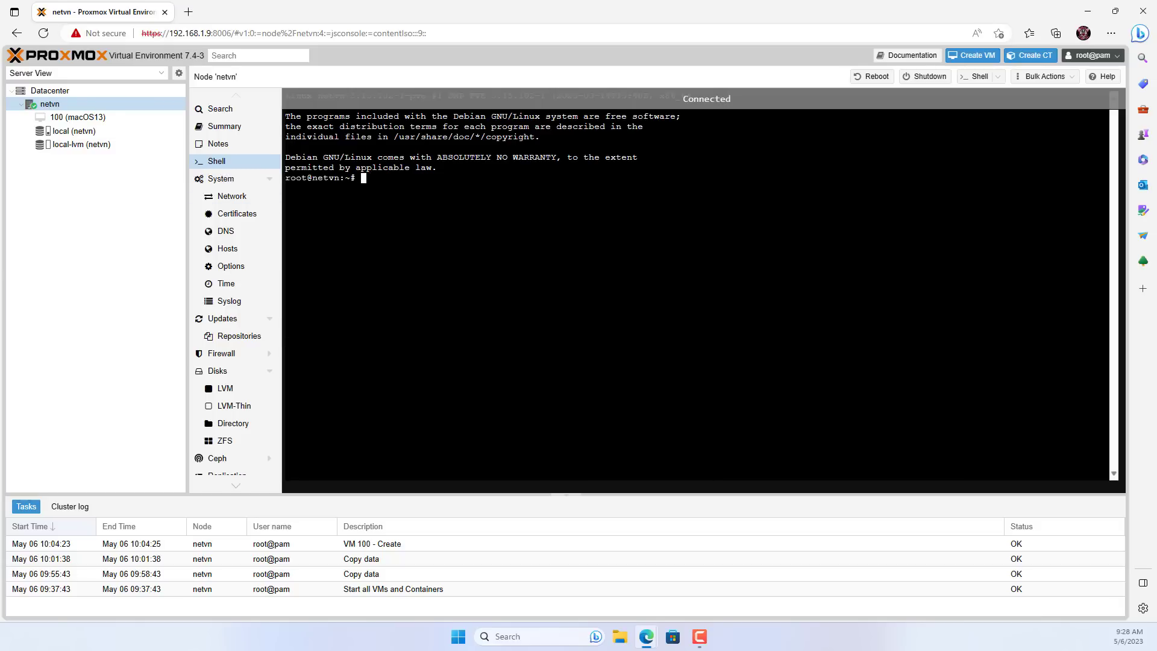
text(nano )
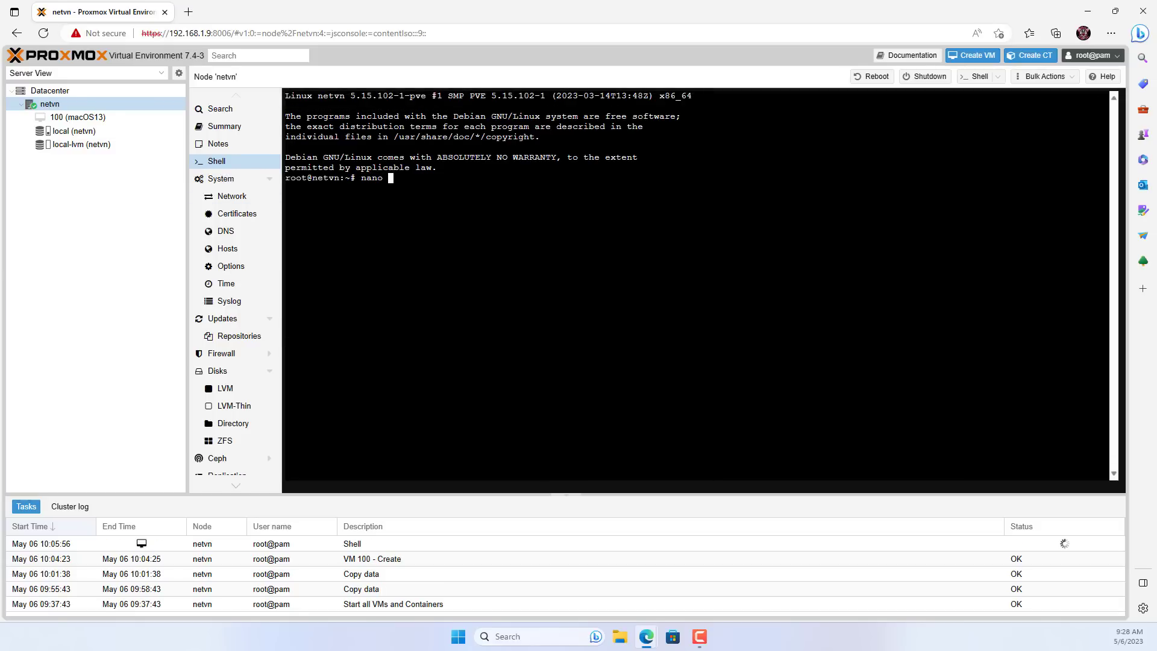
text(/etc/pve/)
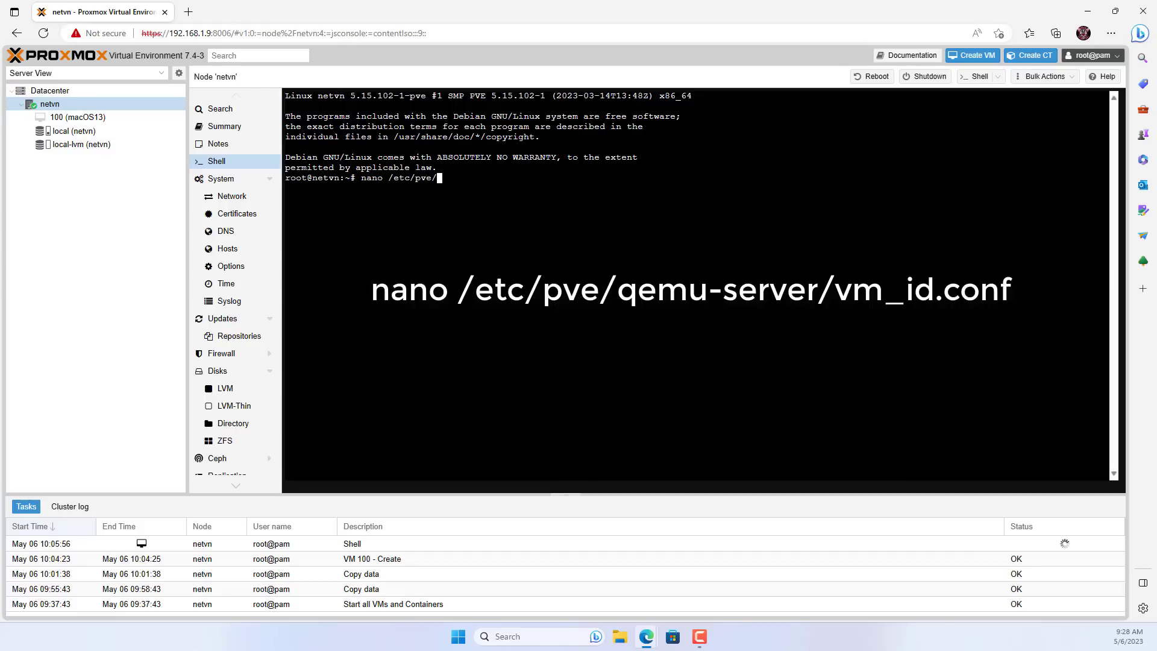
text(qe)
key(Tab)
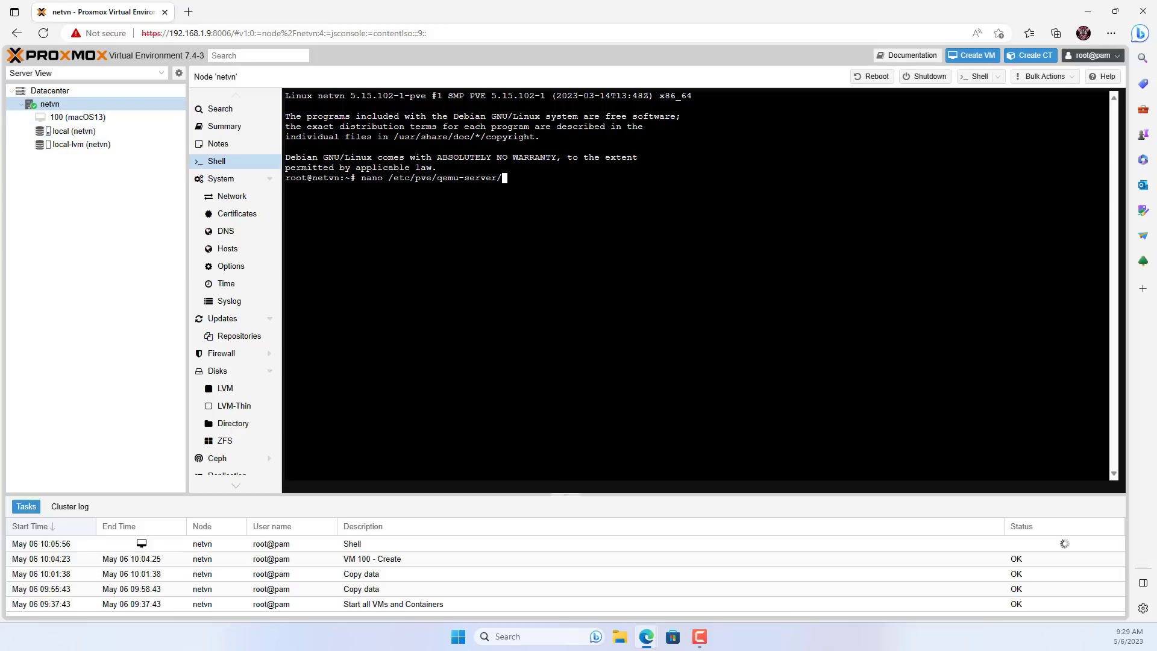
text(10)
key(Tab)
key(Return)
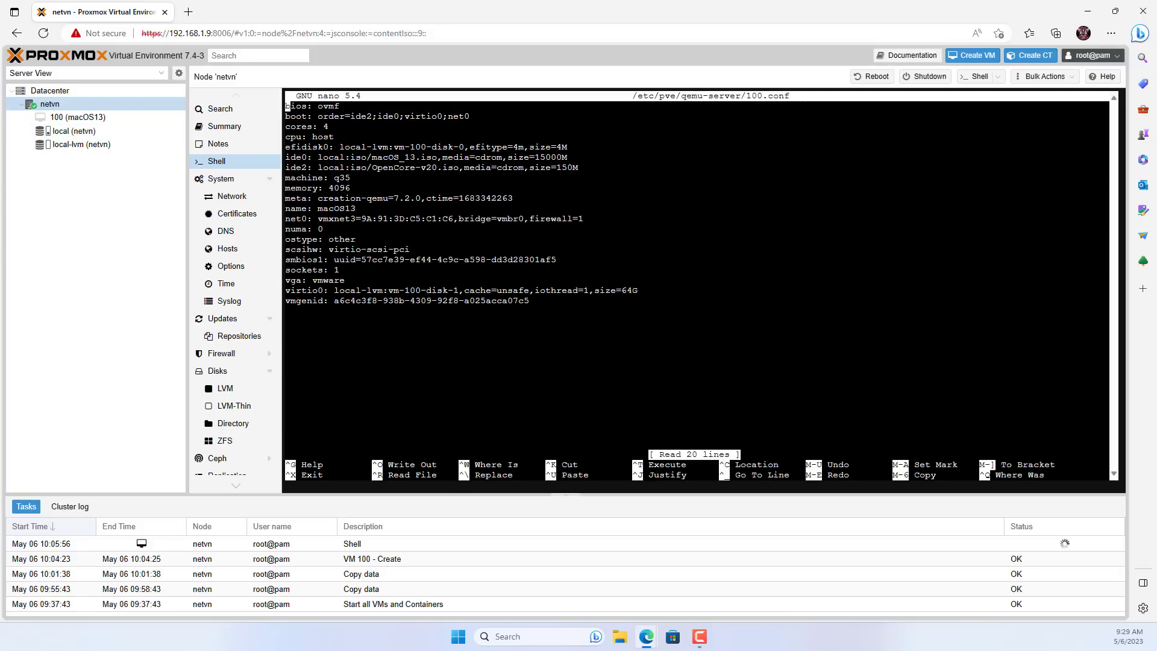
Copy the Intel args line from the Proxmox notes text file and return to the browser shell.
click(1087, 11)
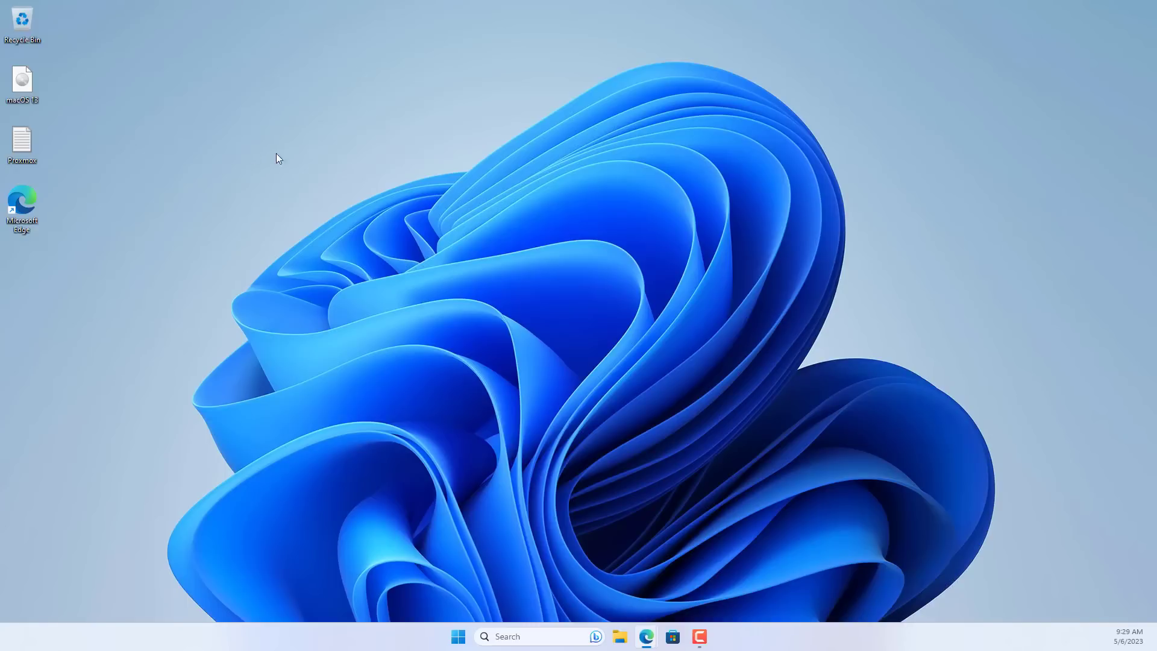
double_click(34, 144)
drag(208, 161, 131, 160)
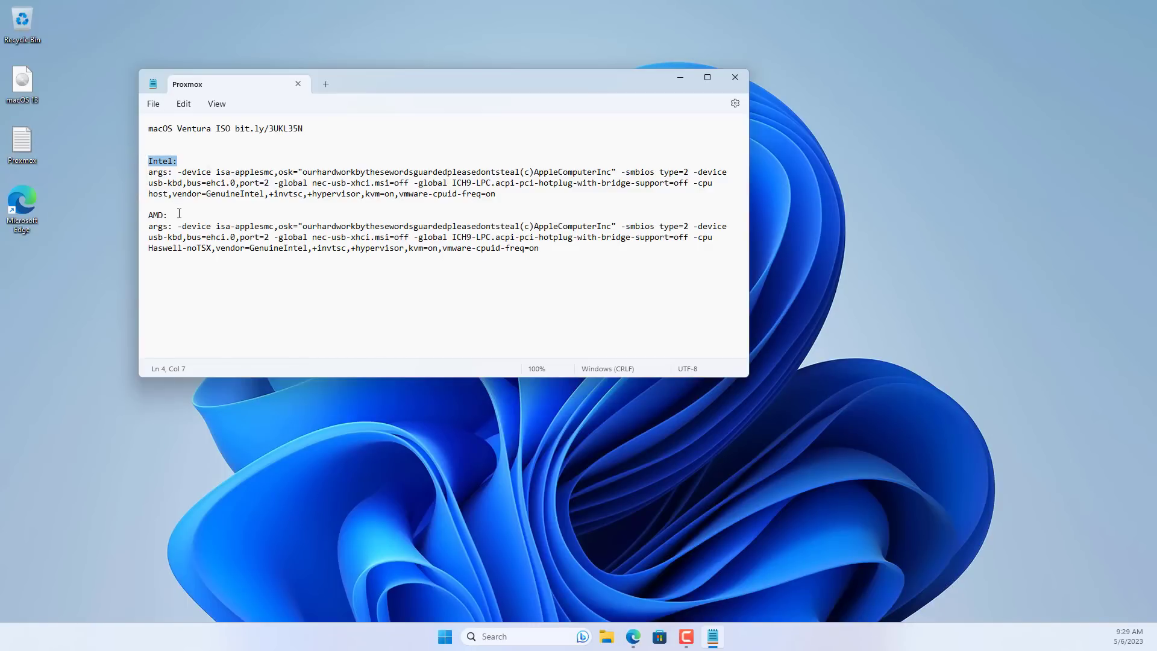
drag(179, 213, 139, 213)
drag(496, 194, 150, 174)
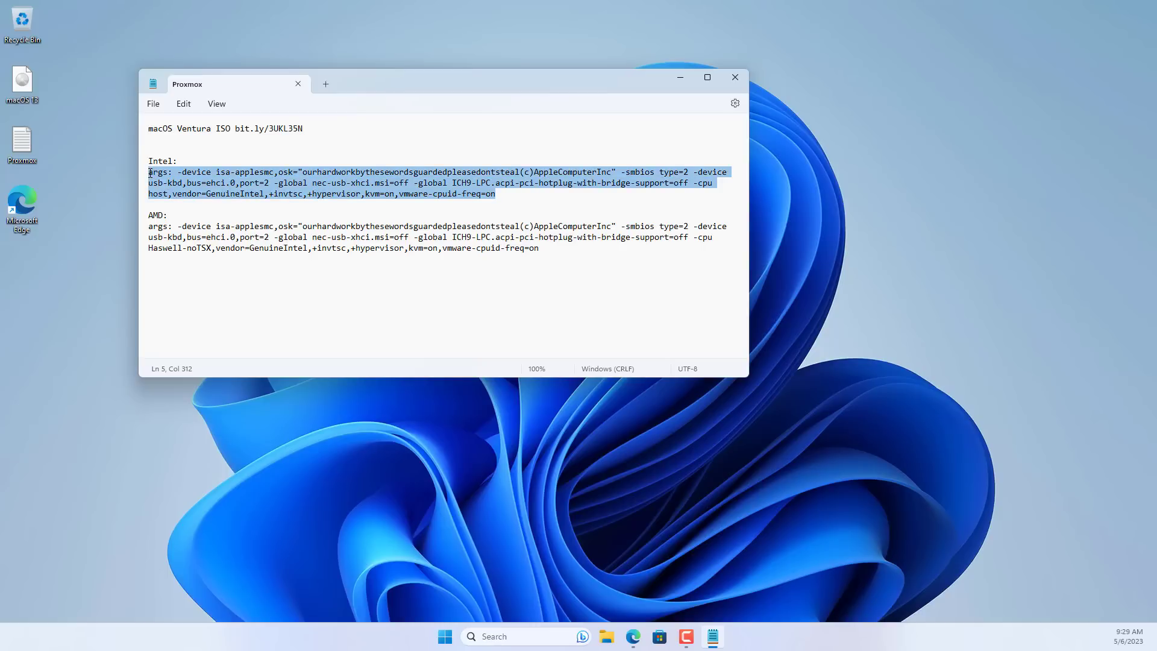
right_click(204, 190)
click(239, 256)
click(735, 77)
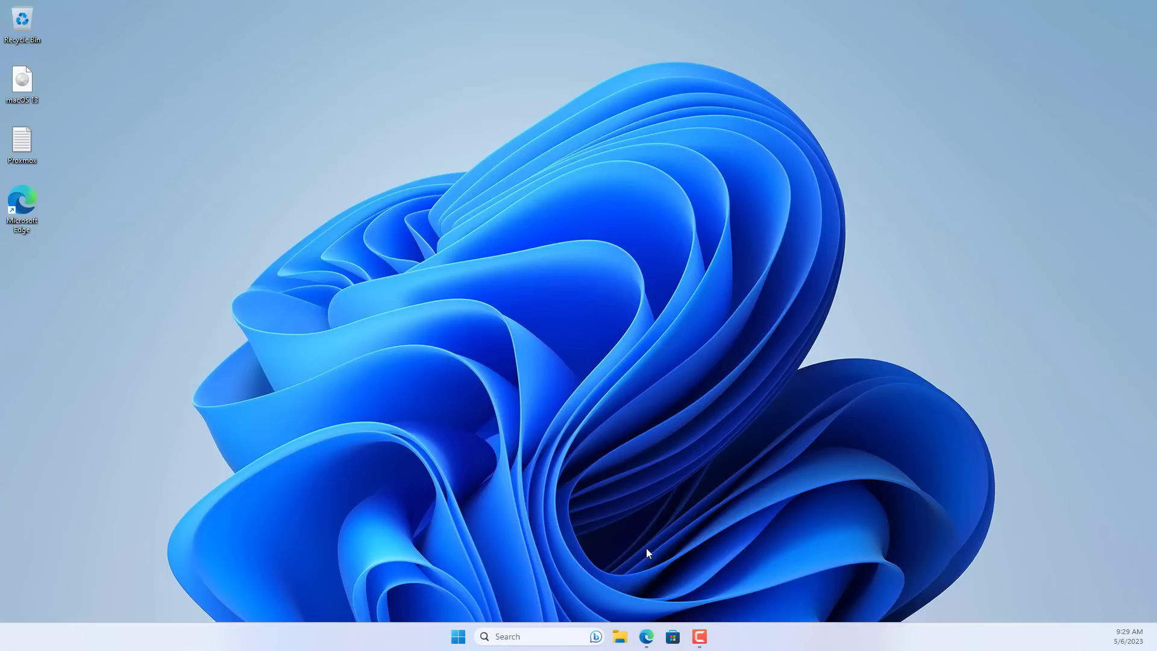
click(646, 637)
Paste the Intel args line onto a new first line of 100.conf.
key(Return)
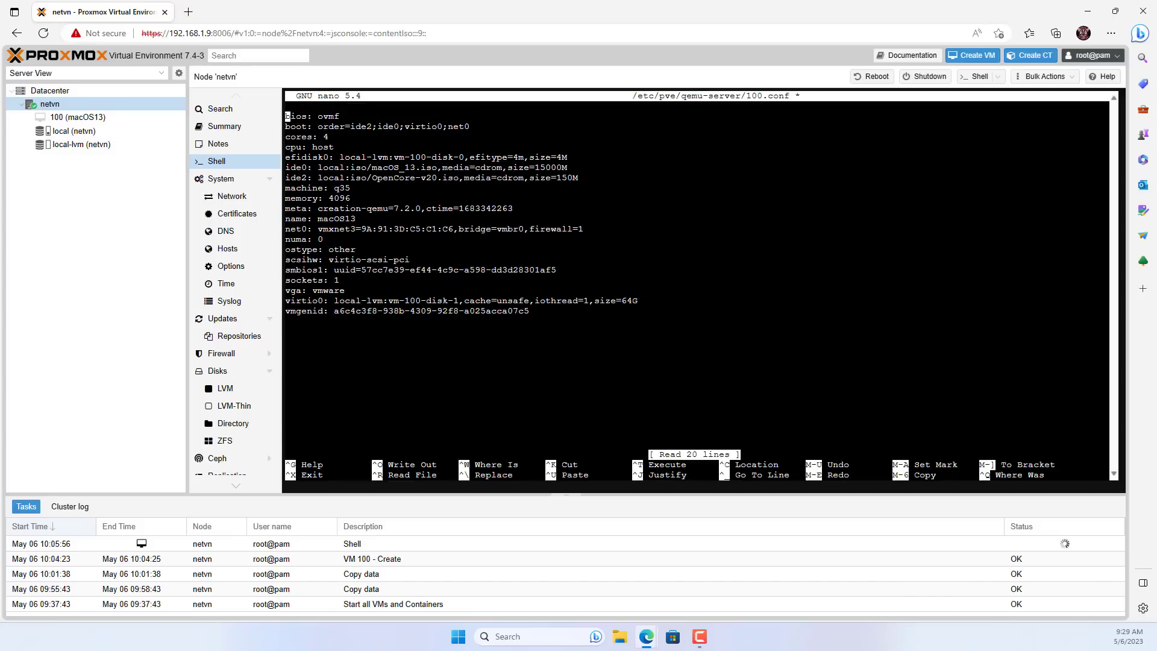
key(Up)
right_click(379, 113)
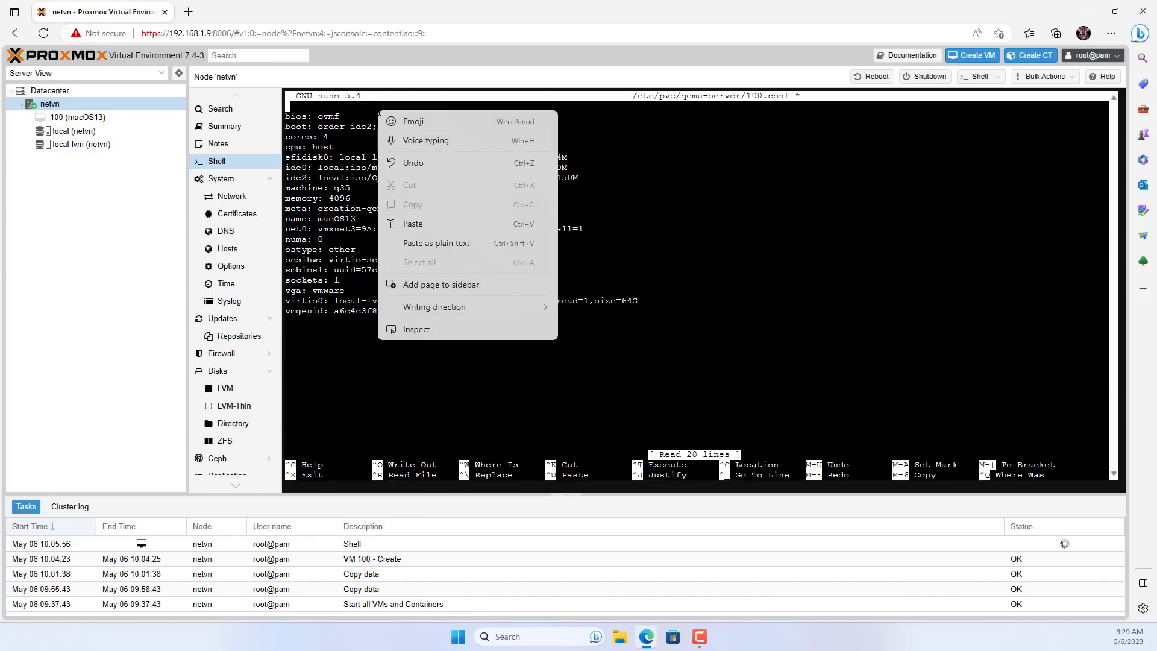
click(424, 228)
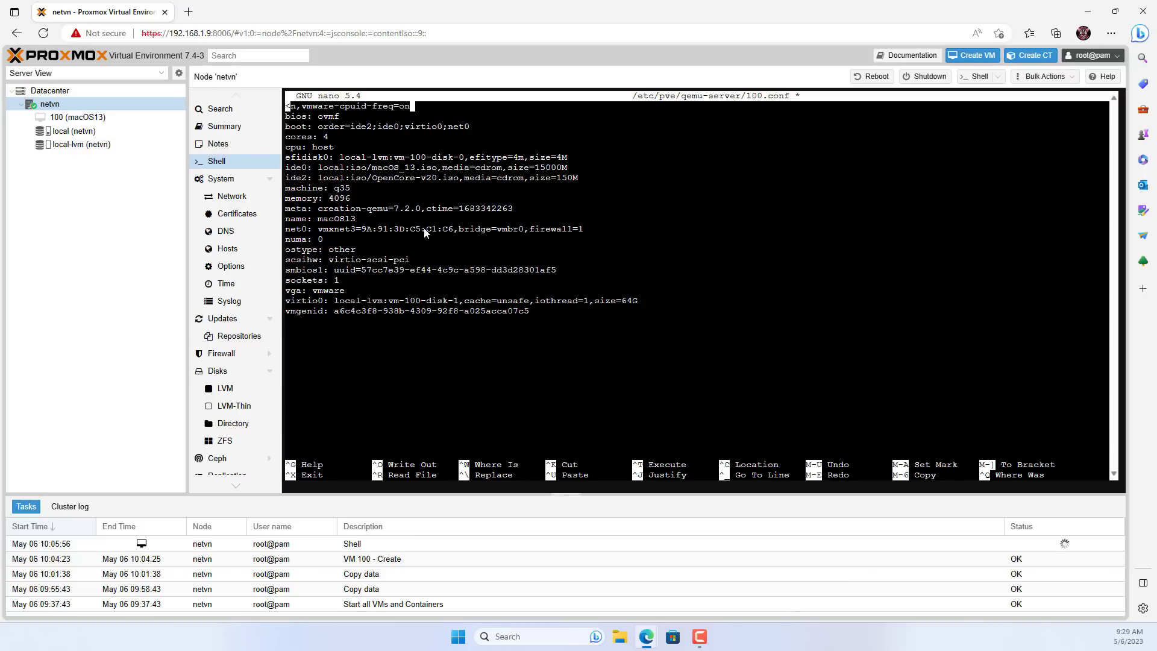
Replace media=cdrom with cache=unsafe on the ide0 and ide2 drive lines.
key(Down)
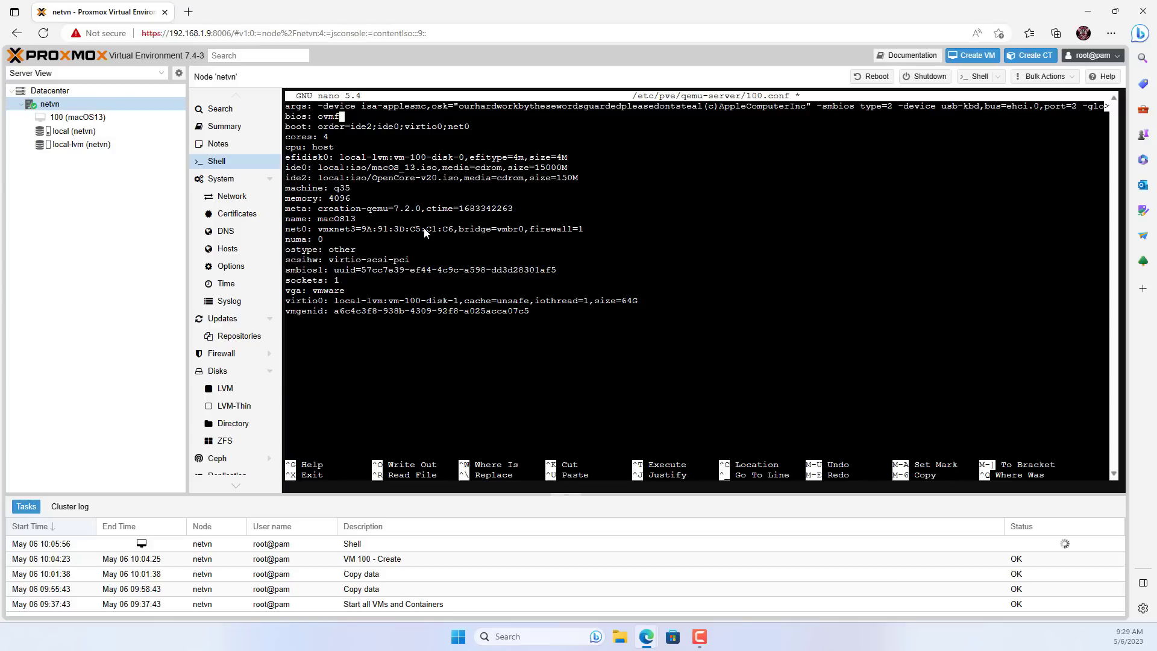
key(Down)
key(Down)
key(Down)
key(Down)
drag(442, 168, 524, 178)
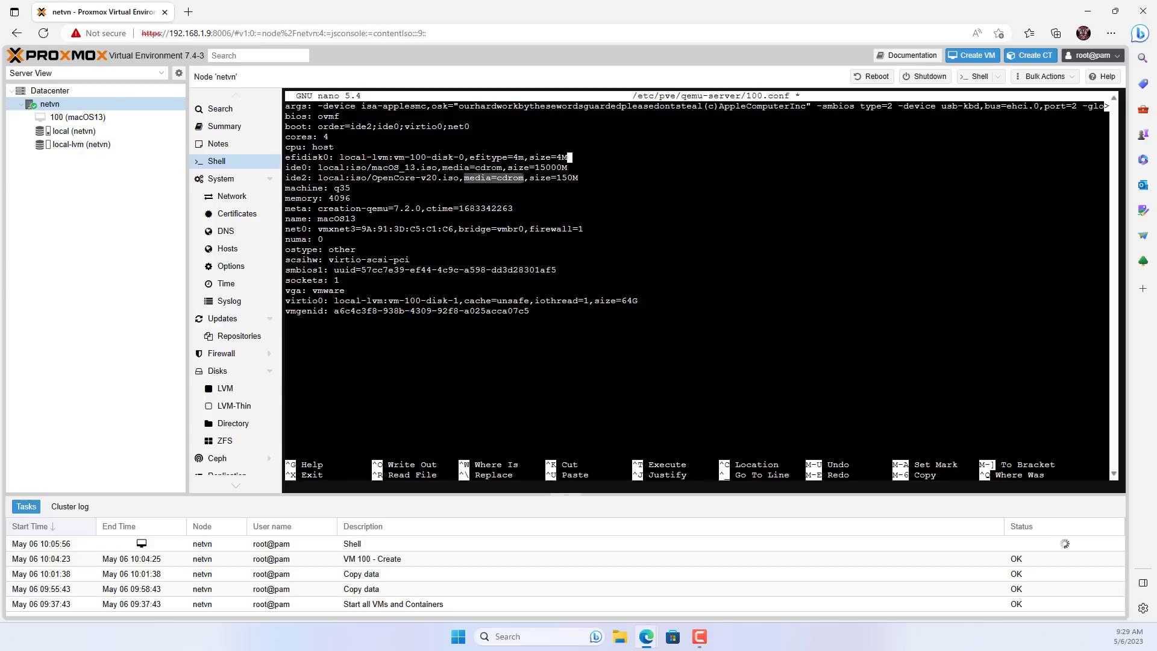
key(Down)
key(Left)
key(Left)
key(Left)
key(Left)
key(Left)
key(Left)
key(Left)
key(Left)
key(Left)
key(Left)
key(Left)
key(Left)
key(BackSpace)
key(BackSpace)
key(BackSpace)
key(BackSpace)
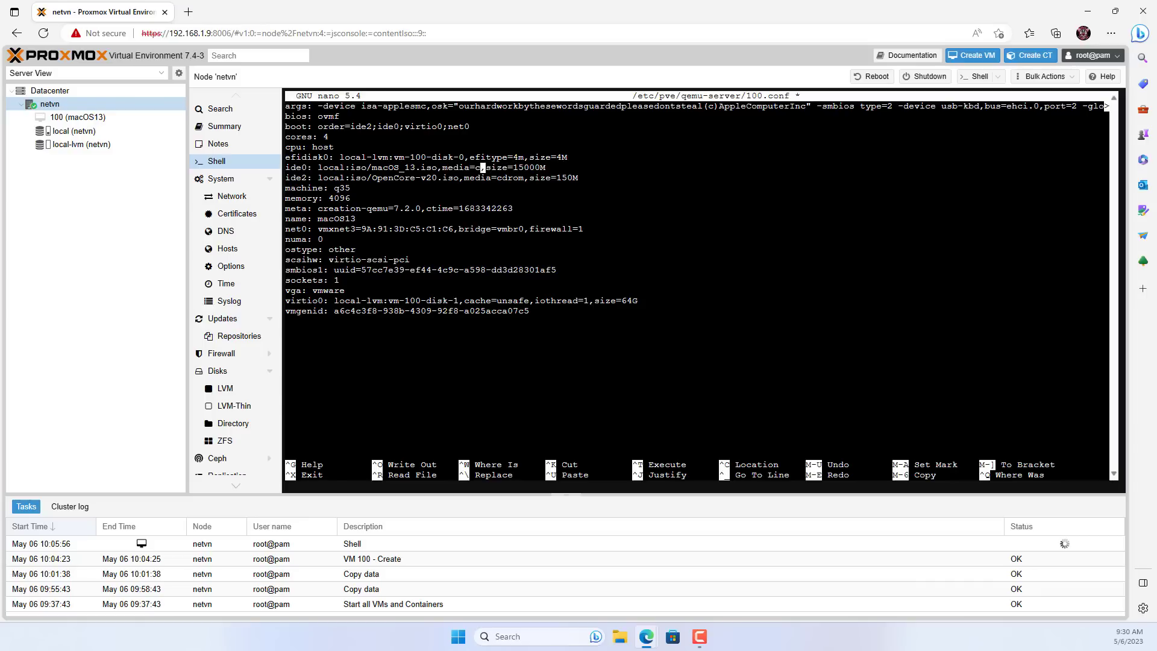
key(Left)
key(BackSpace)
key(BackSpace)
key(BackSpace)
key(BackSpace)
key(BackSpace)
key(BackSpace)
key(Right)
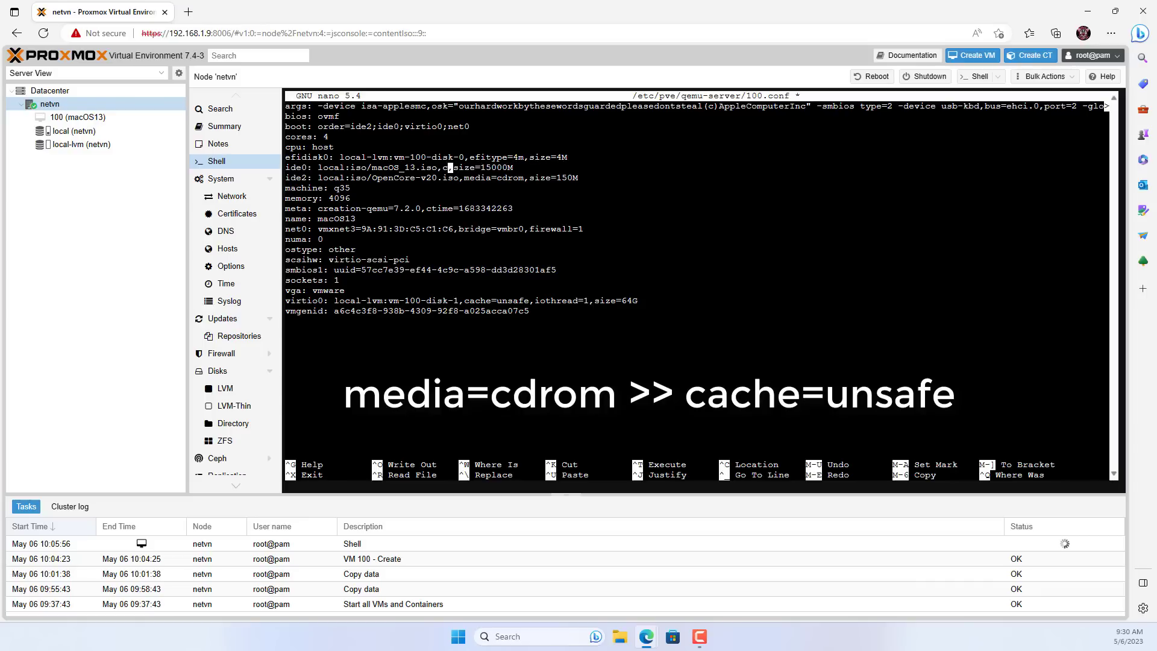
text(ache=unsafe)
key(Down)
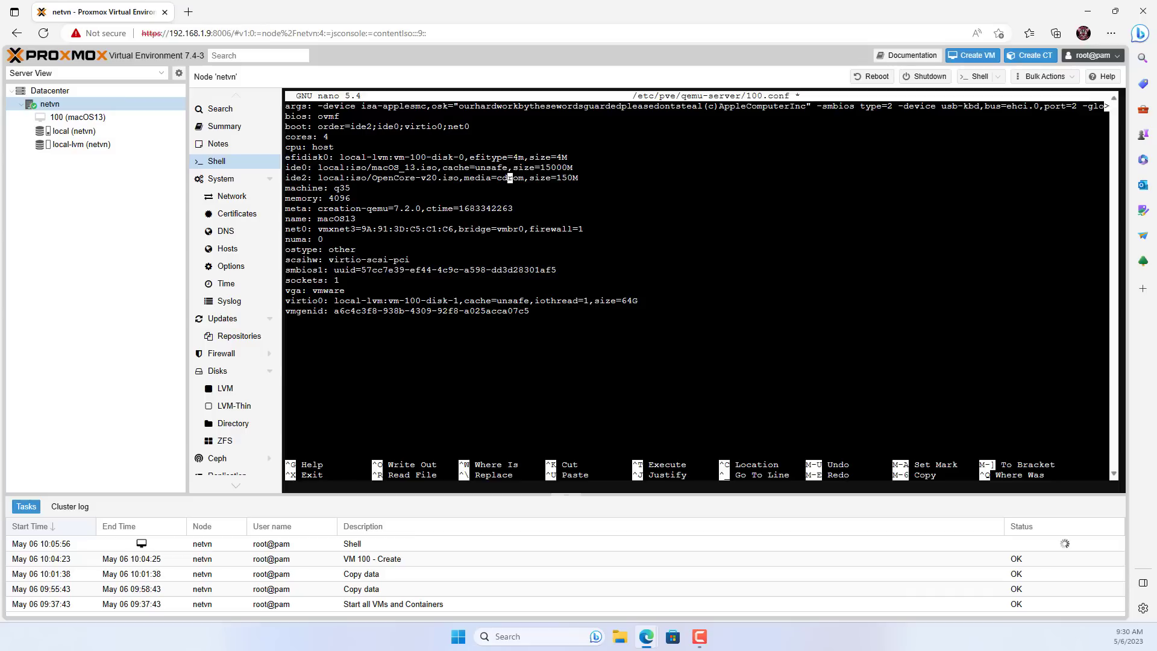
key(Right)
key(Right)
key(Right)
key(BackSpace)
key(BackSpace)
key(BackSpace)
key(BackSpace)
key(BackSpace)
key(BackSpace)
key(BackSpace)
key(BackSpace)
key(BackSpace)
key(BackSpace)
key(BackSpace)
text(cache)
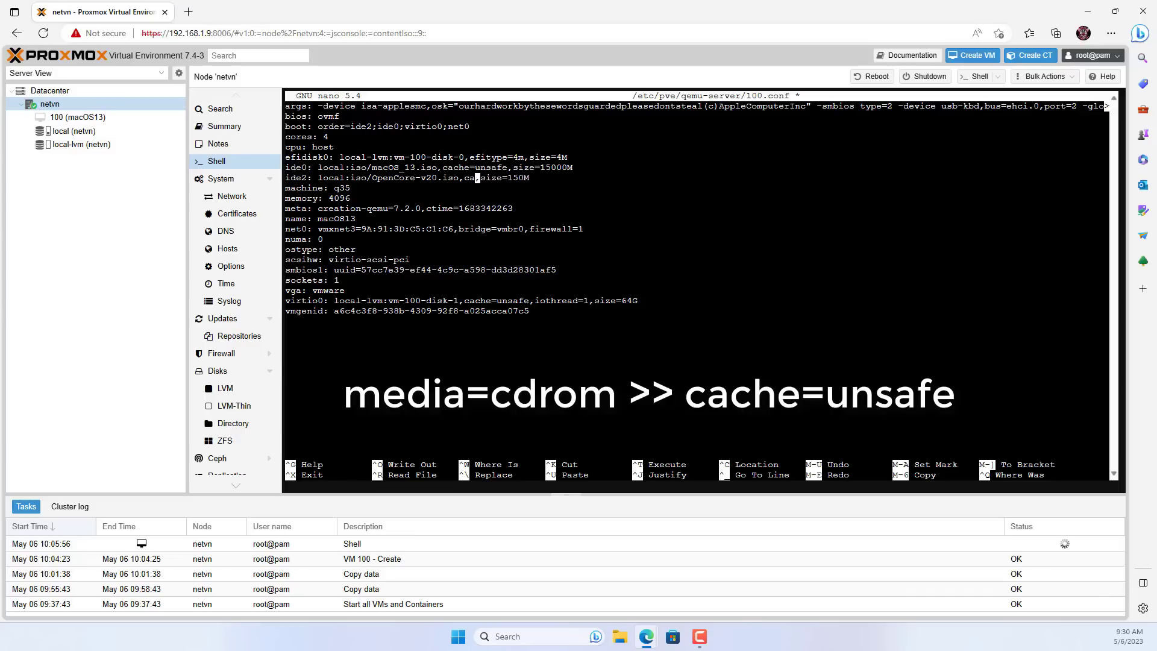
text(=unsafe)
Save 100.conf under the same name, exit nano, and select the macOS13 VM.
key(ctrl+o)
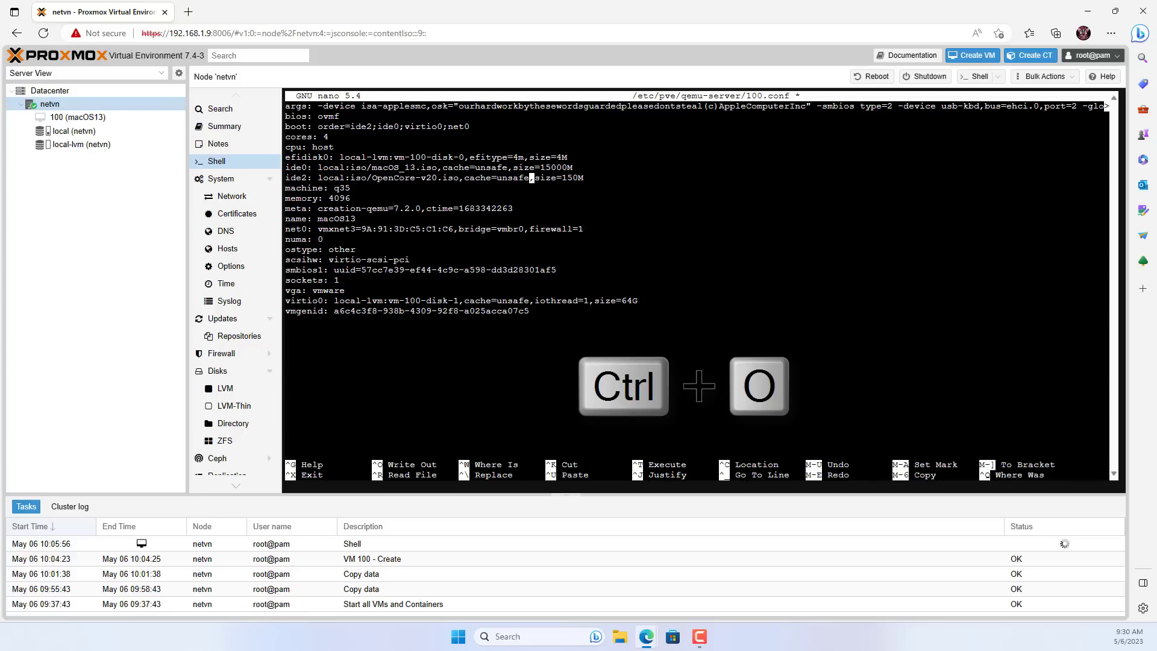
key(Return)
key(ctrl+x)
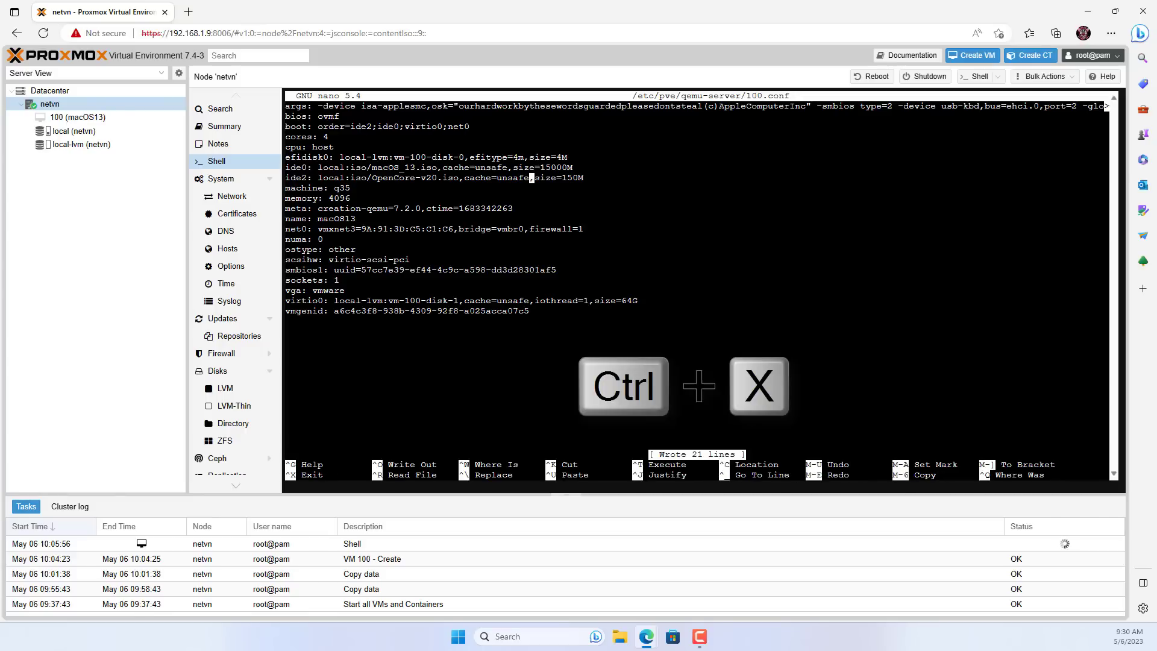
click(89, 119)
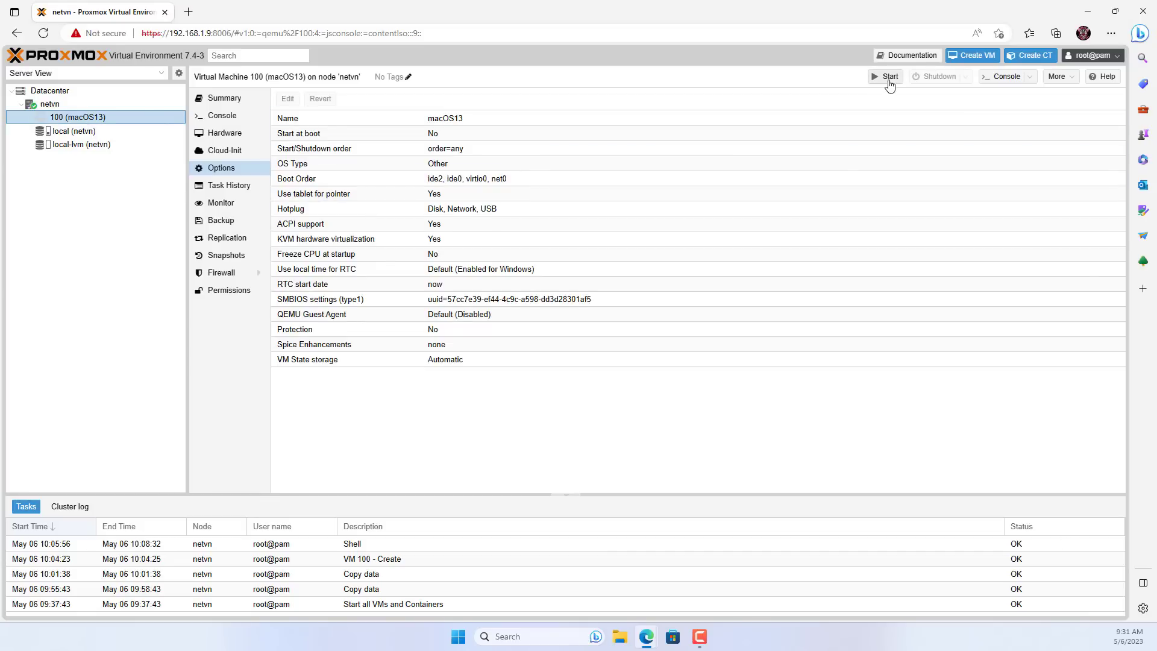
Start VM 100 and launch the UEFI Shell from its console's boot picker.
click(888, 79)
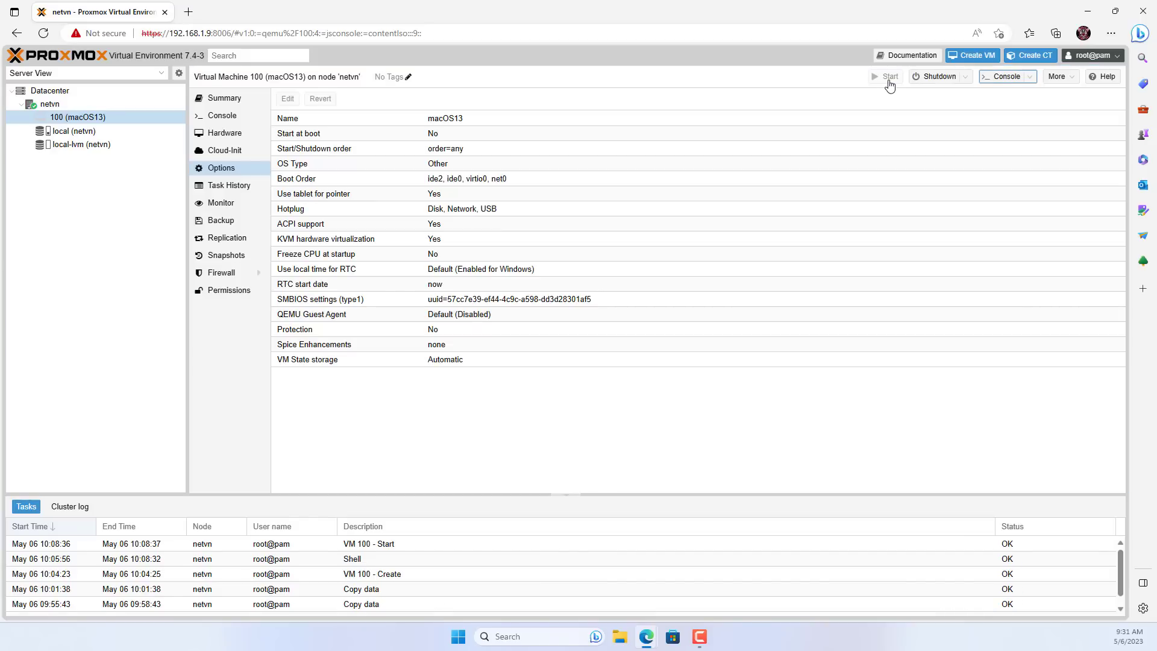
click(236, 121)
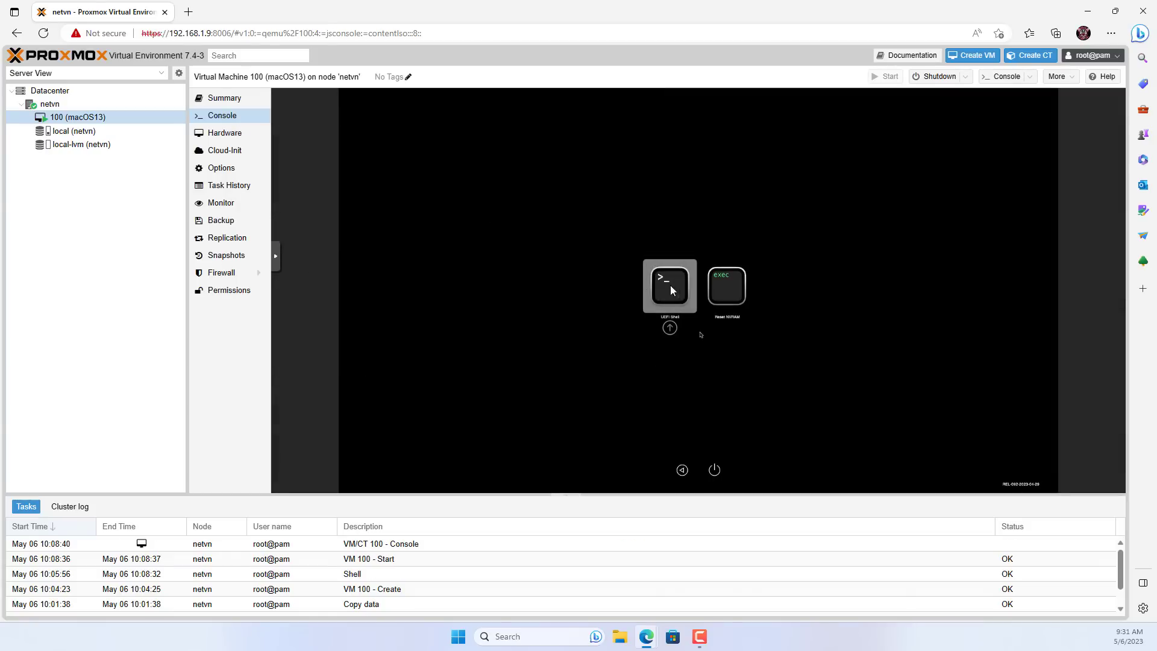
key(Return)
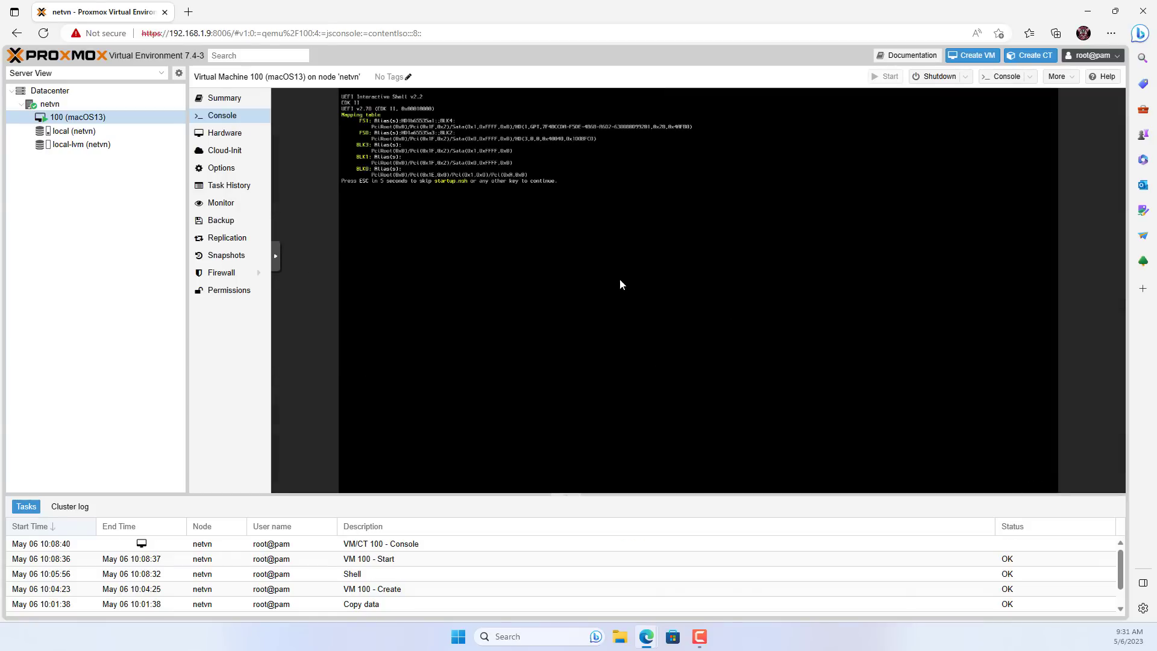
Switch to fs0: and run System\Library\CoreServices\boot.efi, then show the console fullscreen.
text(f)
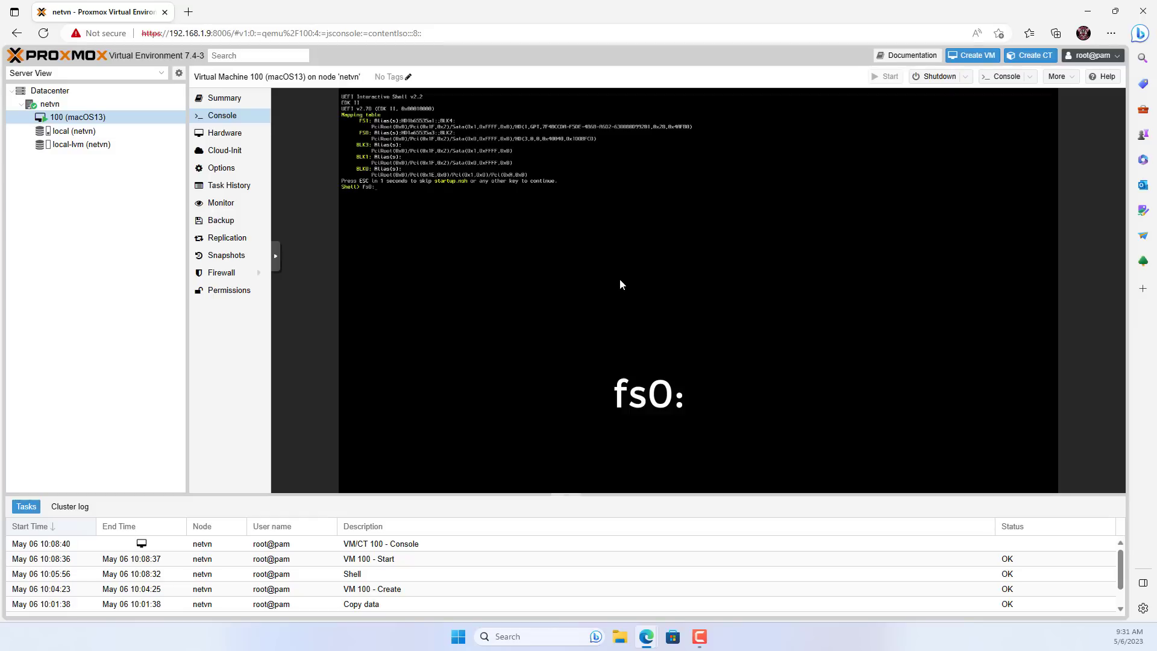
text(s0:)
key(Return)
text(s)
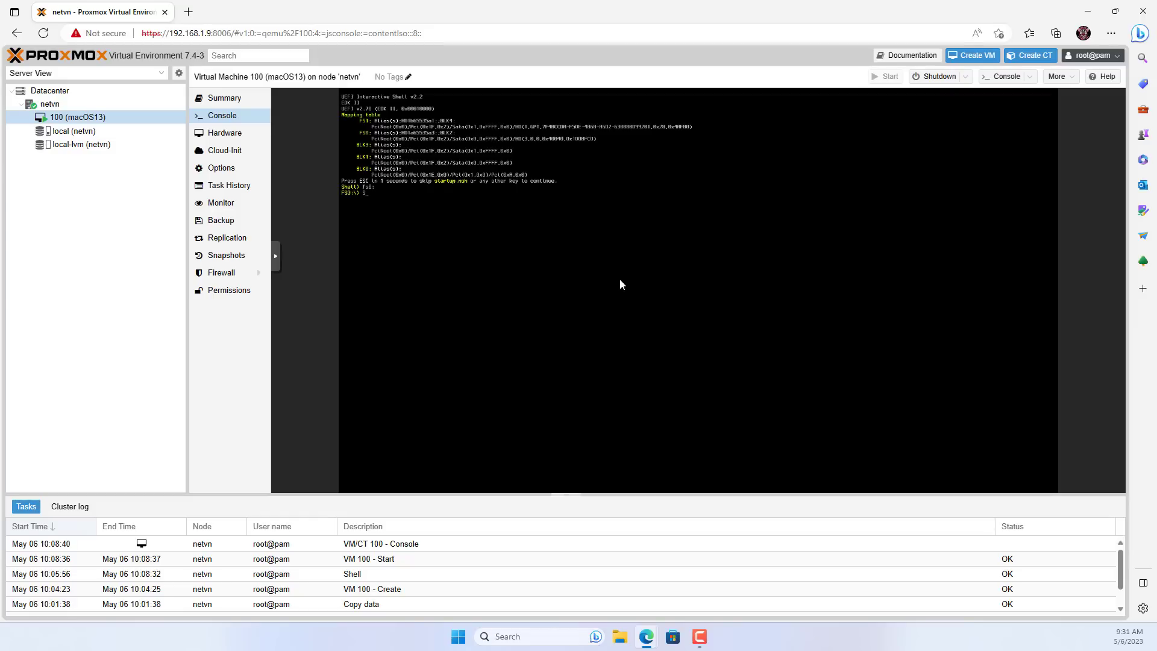
text(ystem)
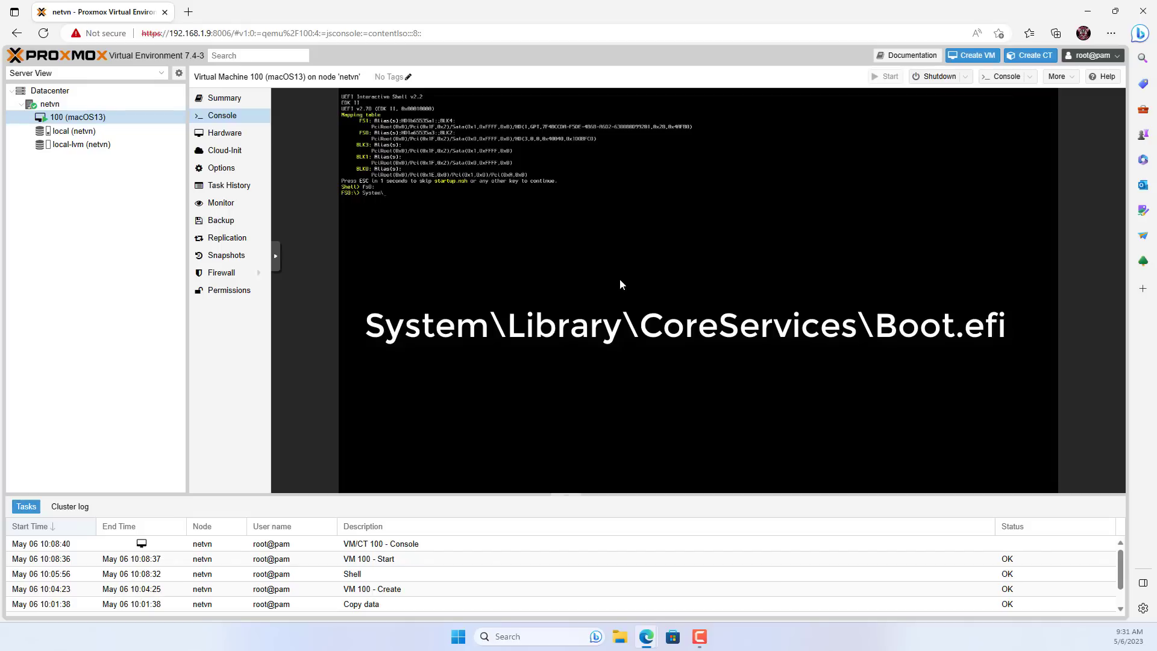
text(\Library)
text(\CoreServices)
text(oot.efi)
key(Return)
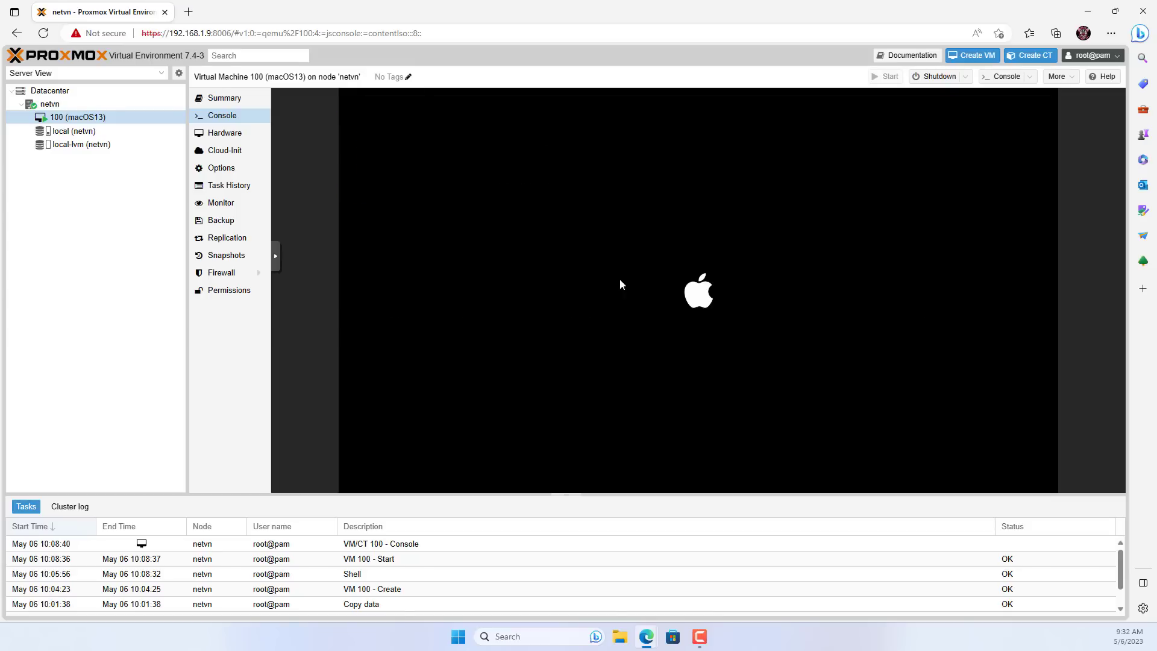
click(277, 259)
click(288, 290)
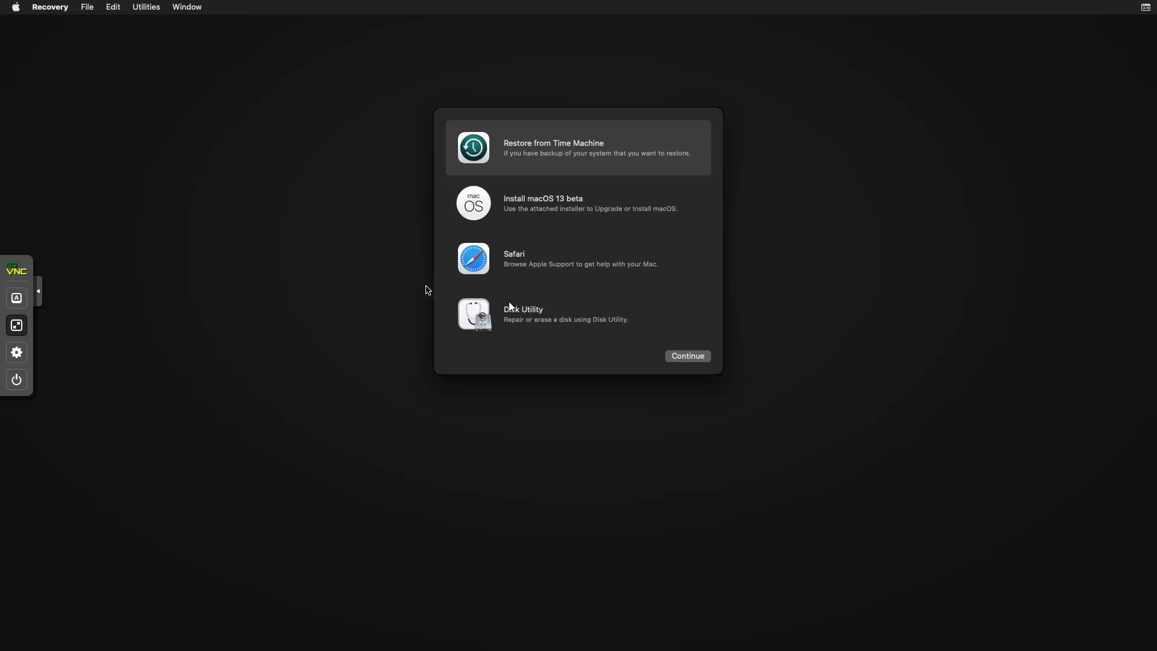
In Disk Utility, show all devices and select the uninitialized 68.72 GB VirtIO disk.
click(493, 320)
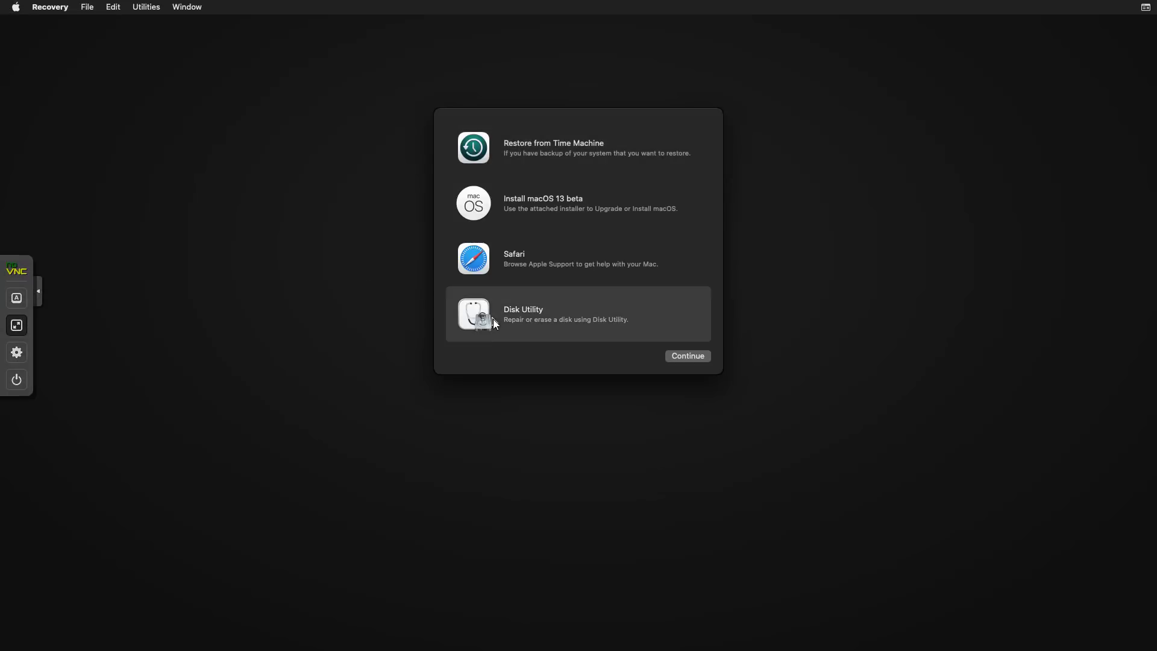
click(688, 355)
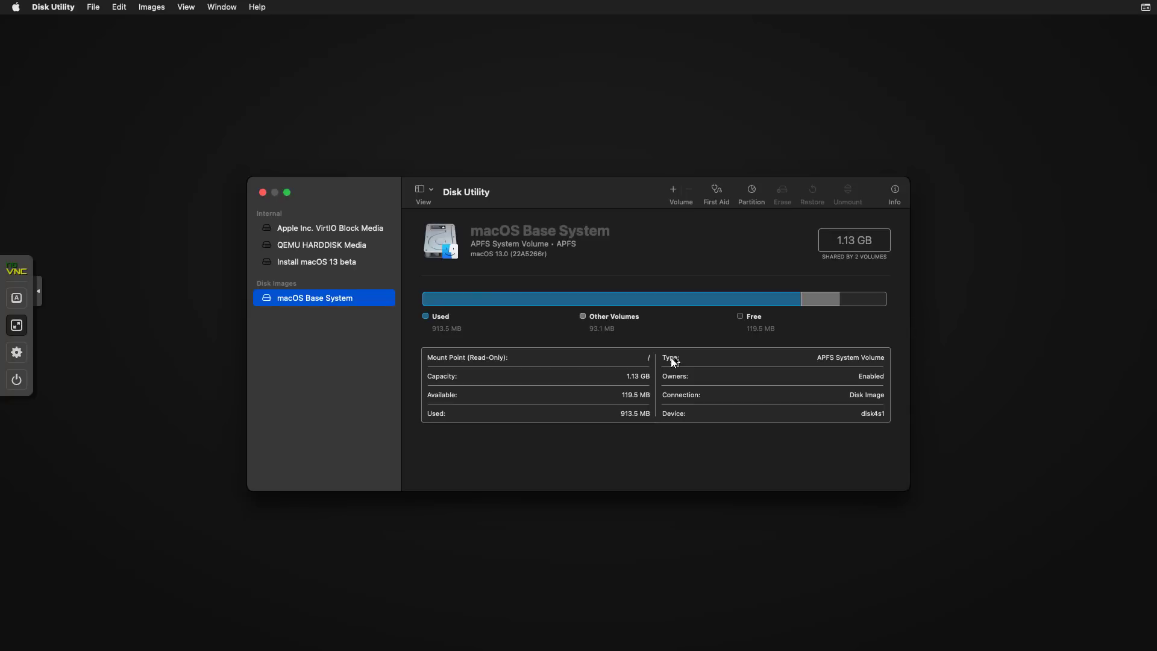
click(435, 190)
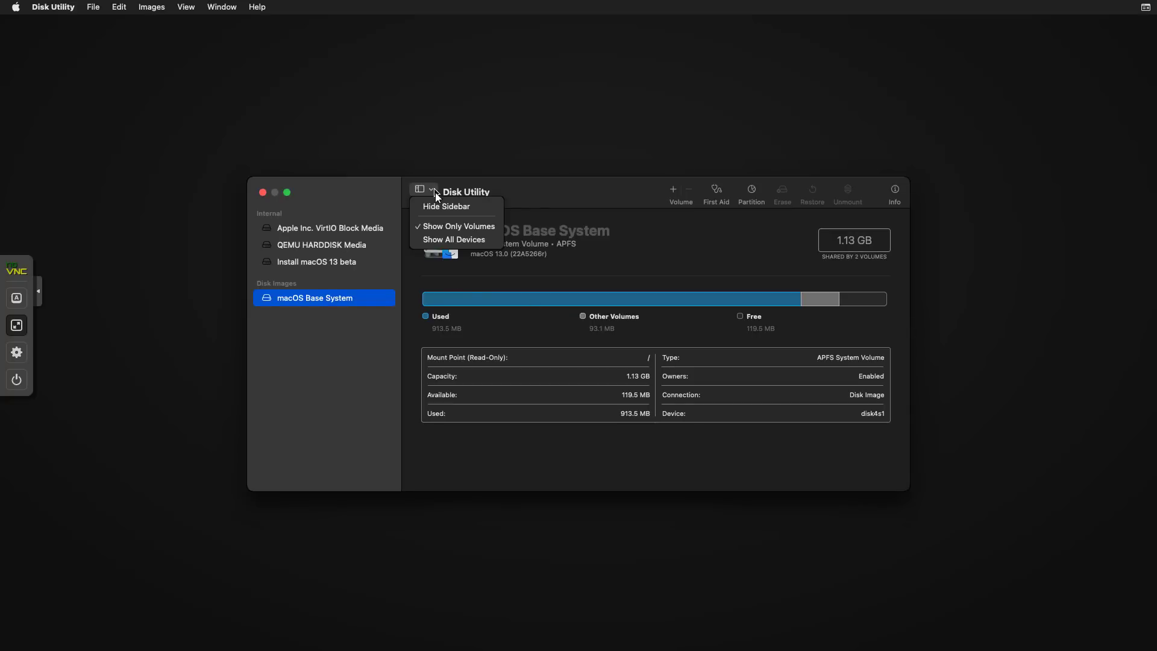
click(435, 240)
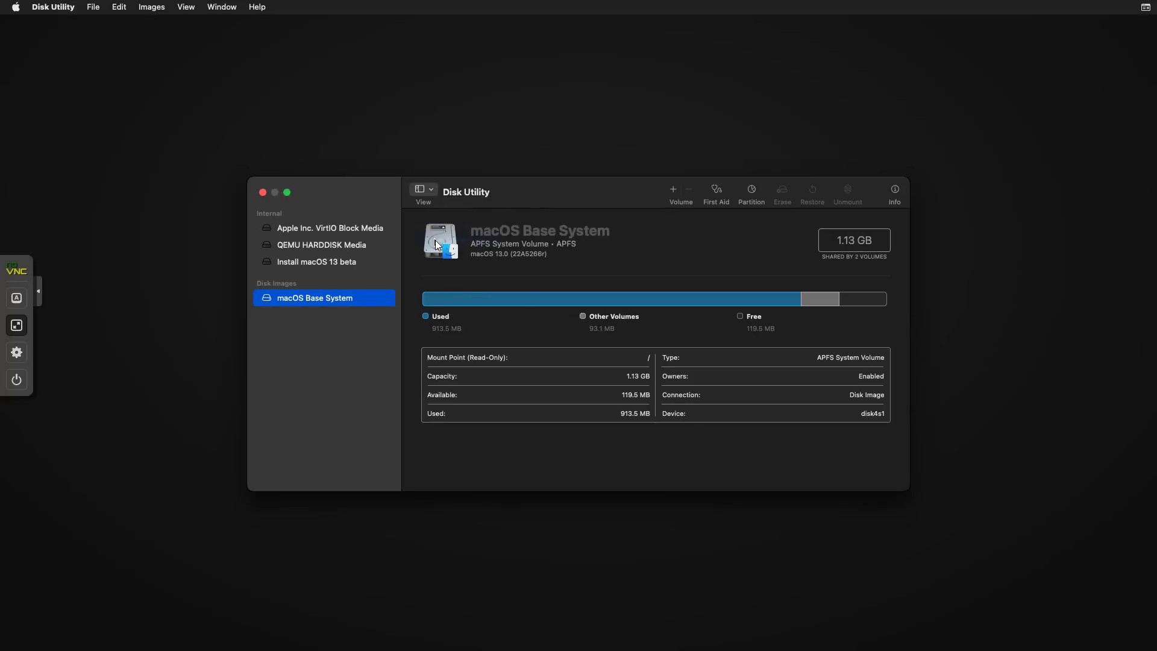
click(355, 247)
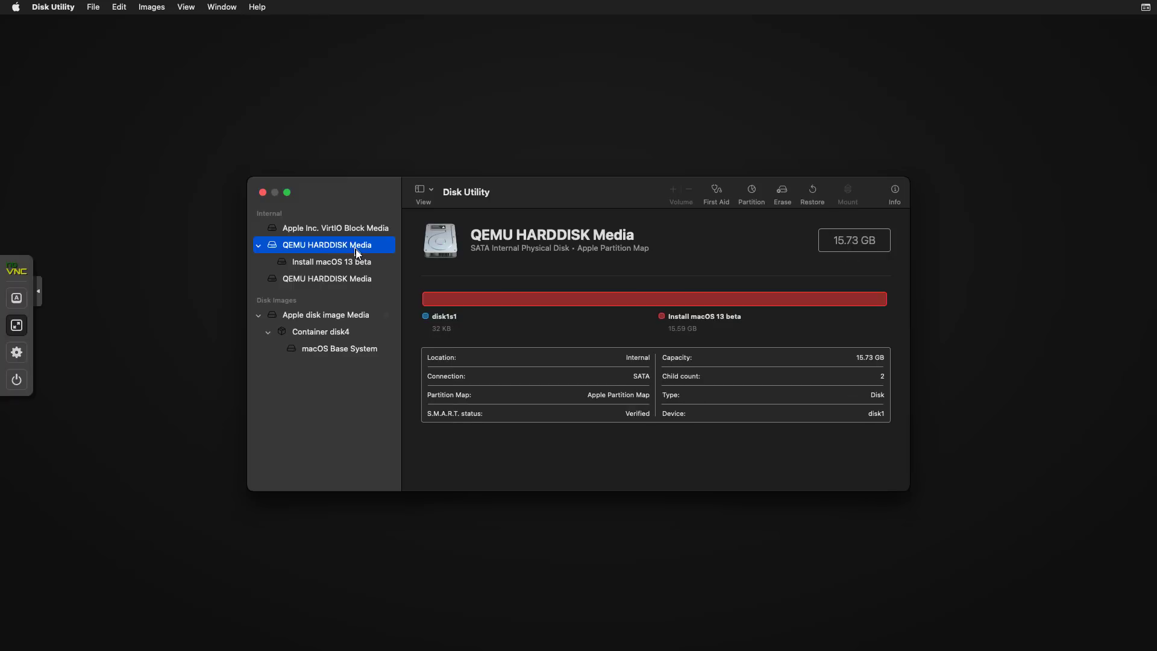
click(348, 280)
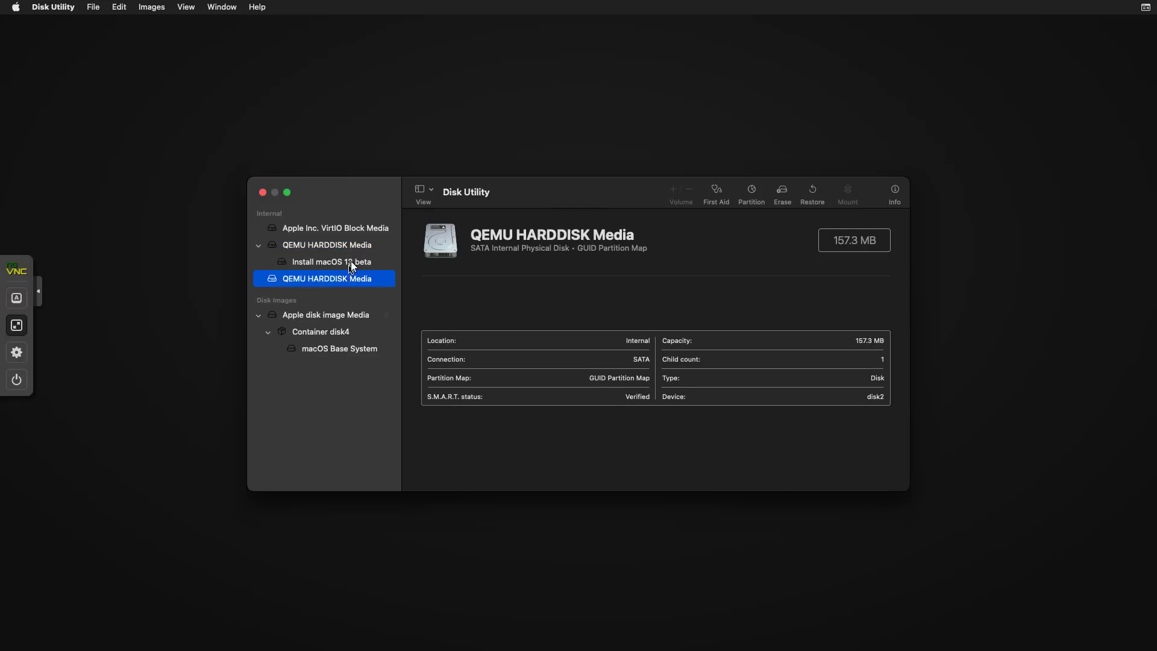
click(351, 261)
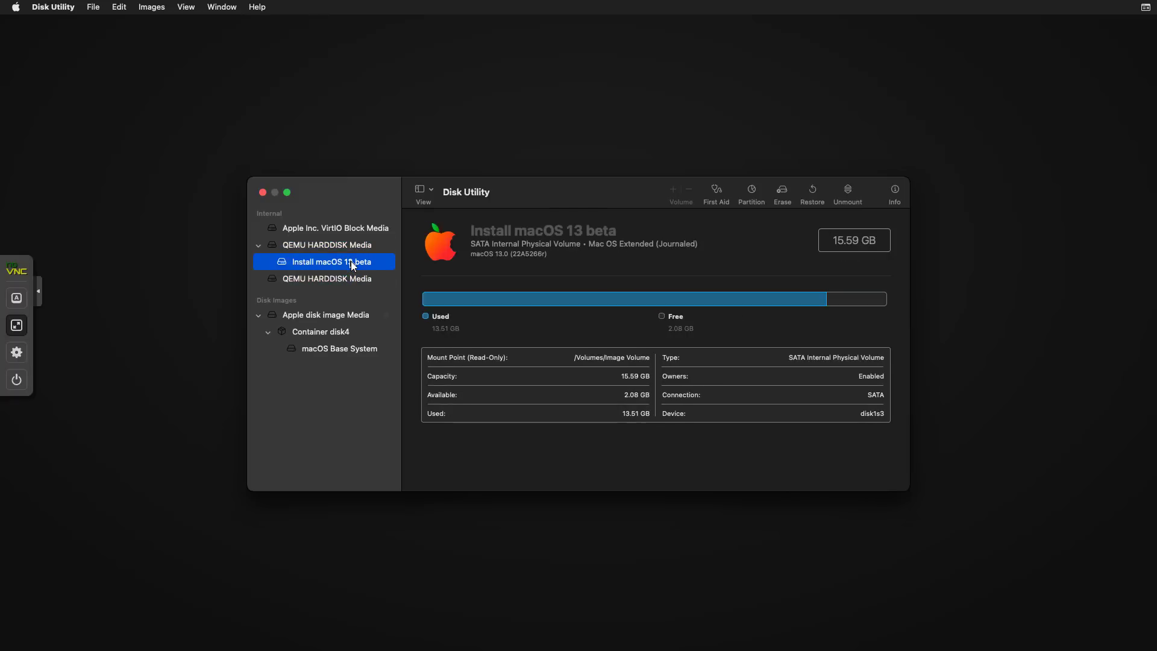
click(356, 230)
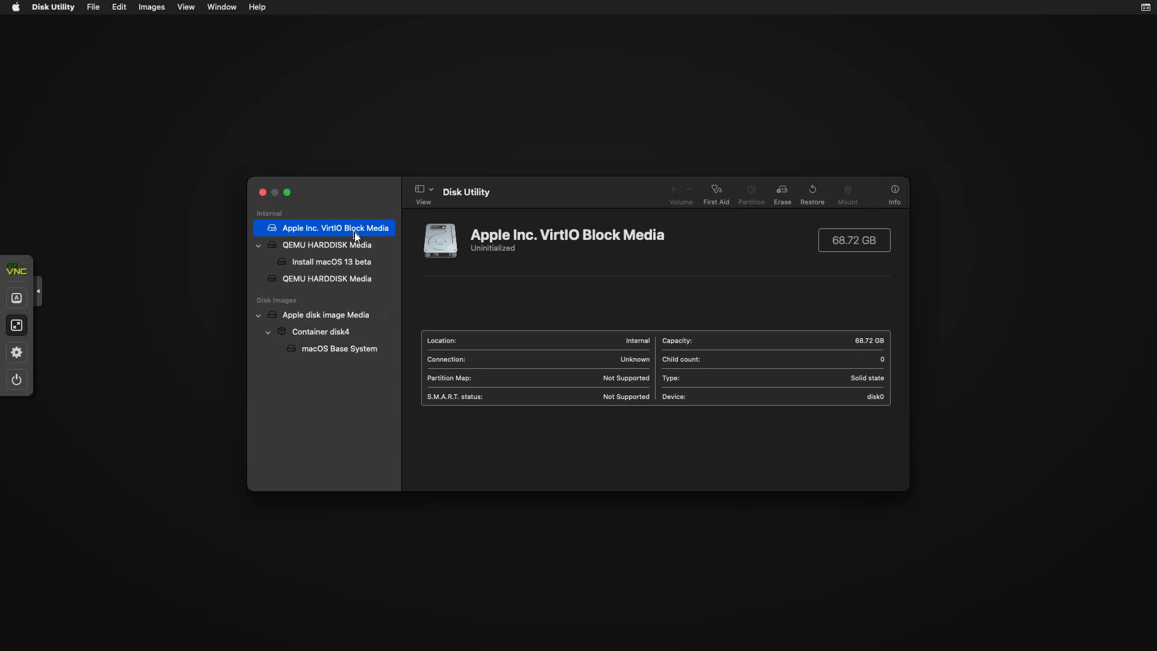
Erase the VirtIO disk with the name mac13HD.
click(782, 191)
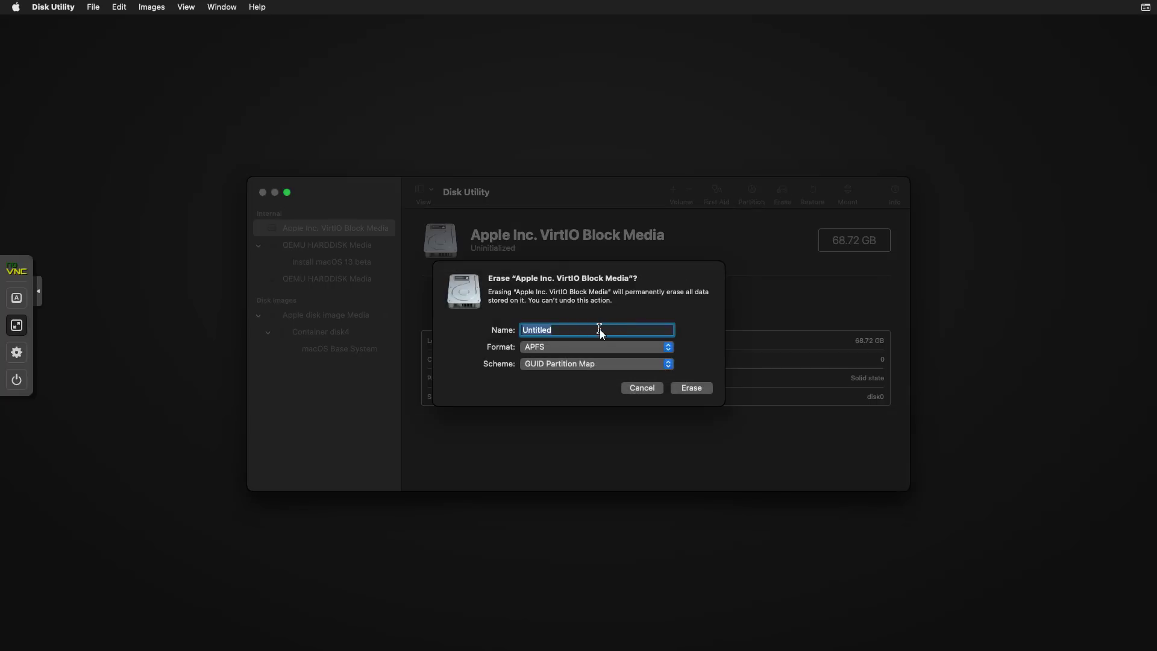
text(mac13HD)
click(691, 387)
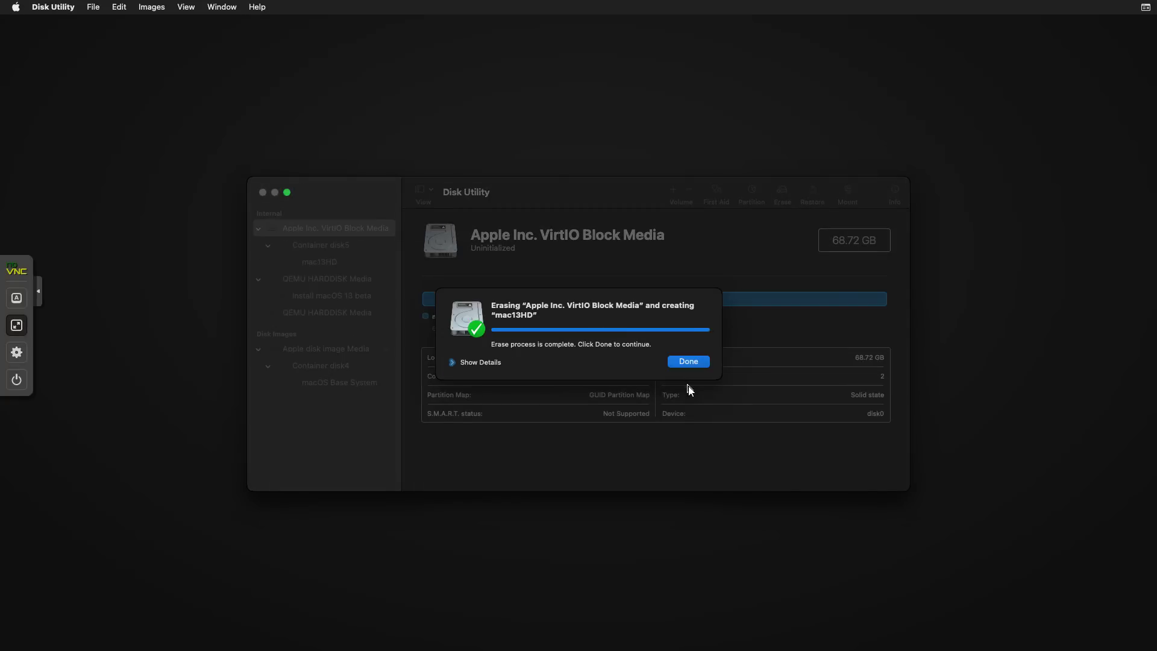
click(689, 362)
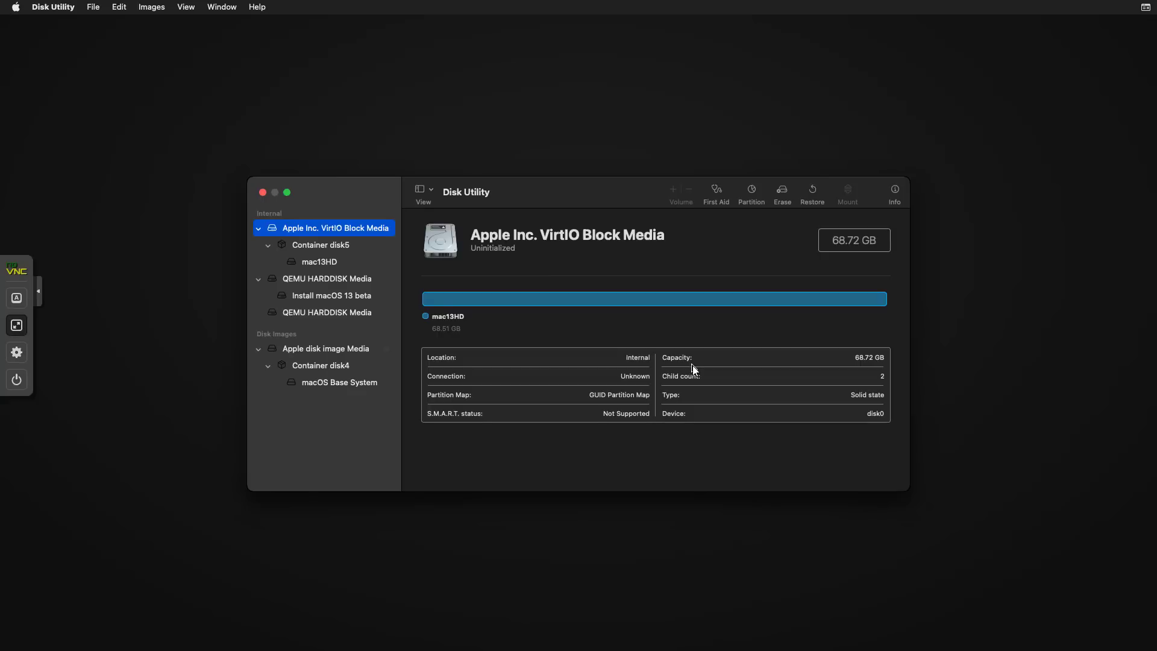
Install macOS 13 beta onto the mac13HD disk.
click(265, 194)
click(517, 209)
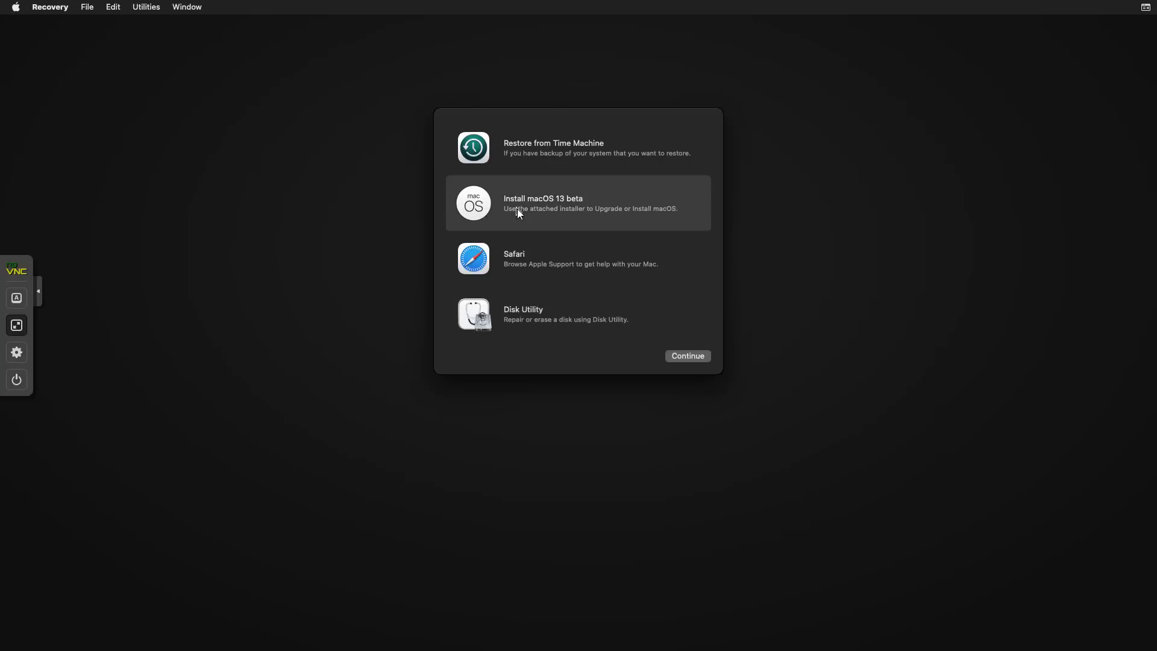
click(694, 357)
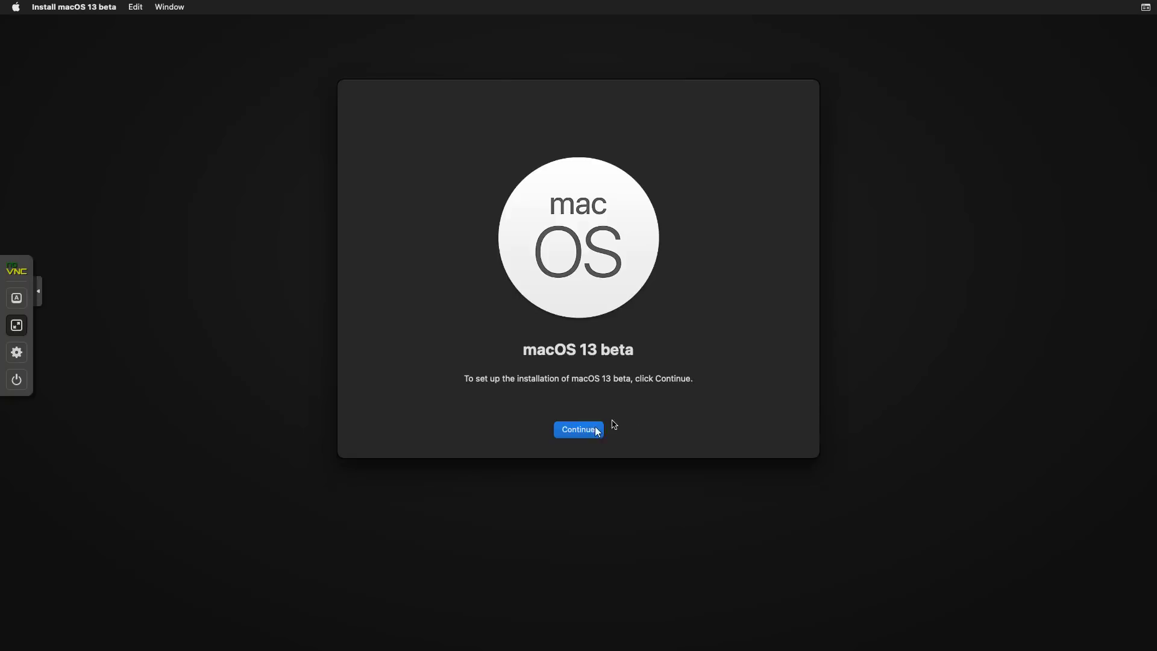
click(581, 432)
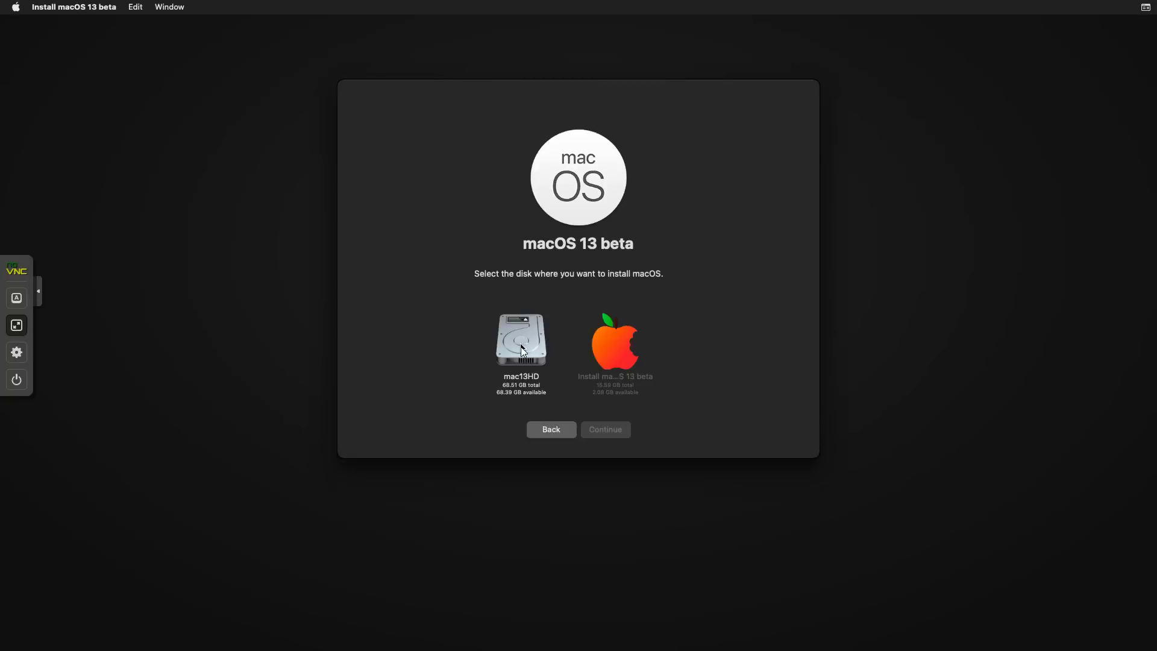
click(521, 350)
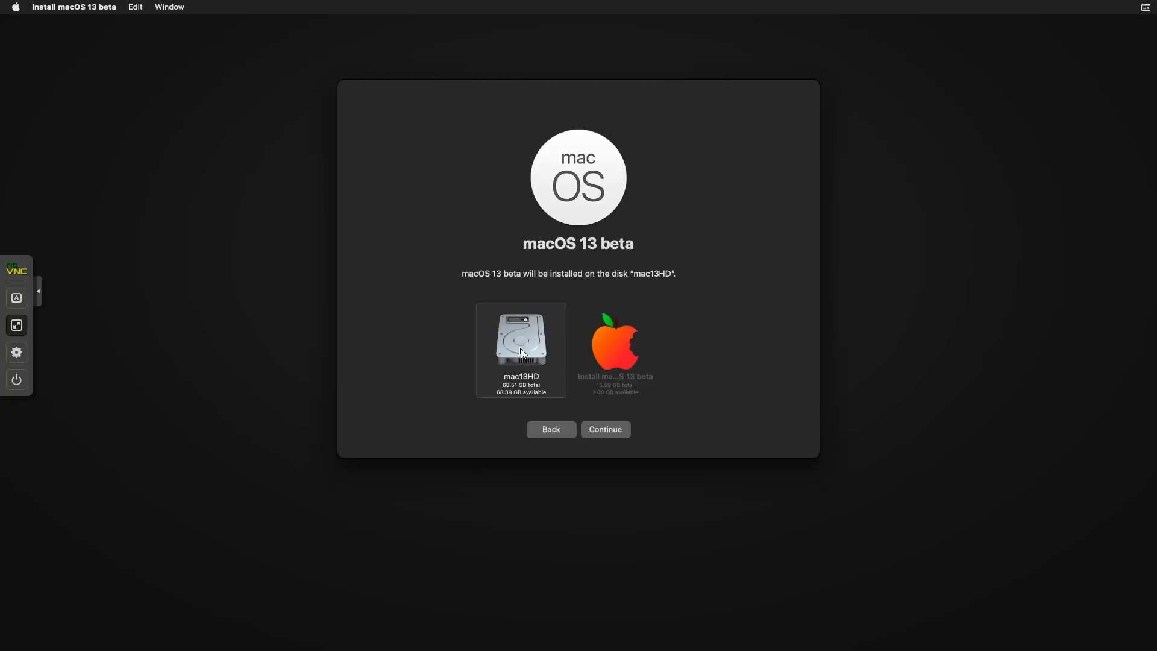
click(605, 431)
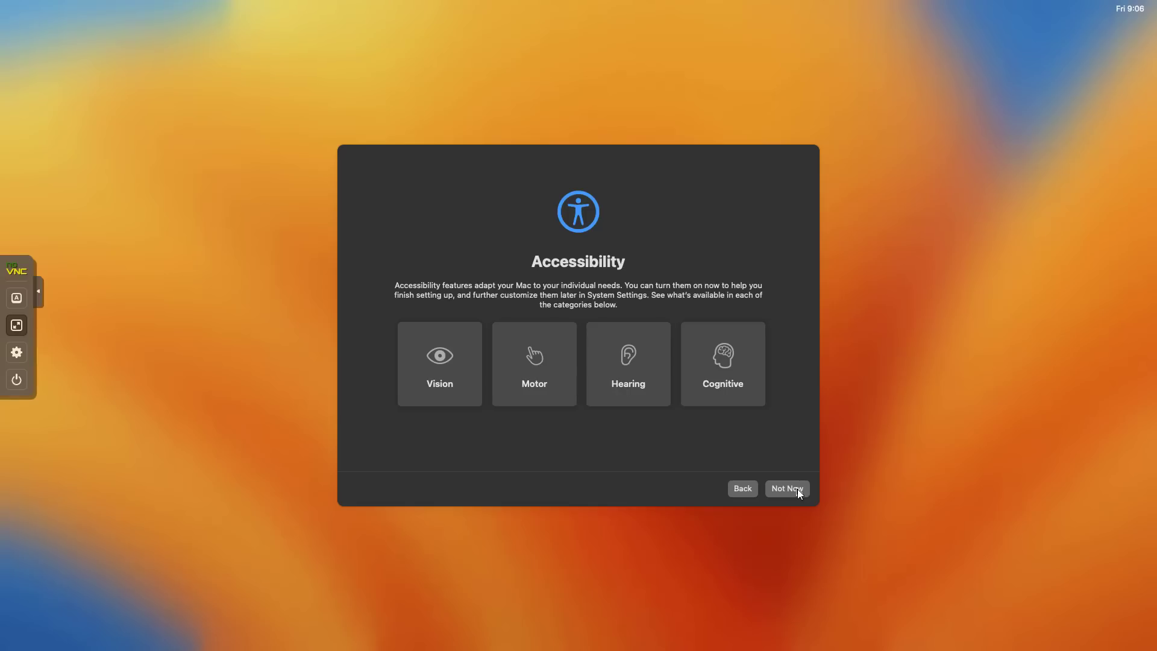
Skip accessibility, migration, Apple ID and Screen Time, creating a local account with name and password.
click(797, 489)
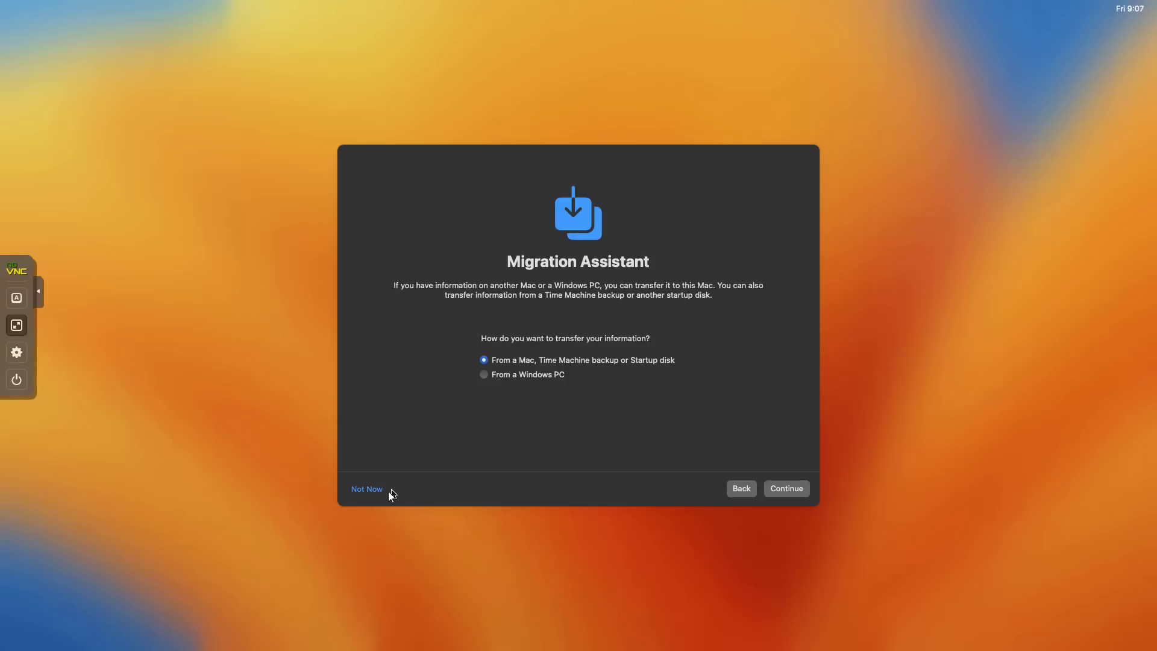
click(379, 490)
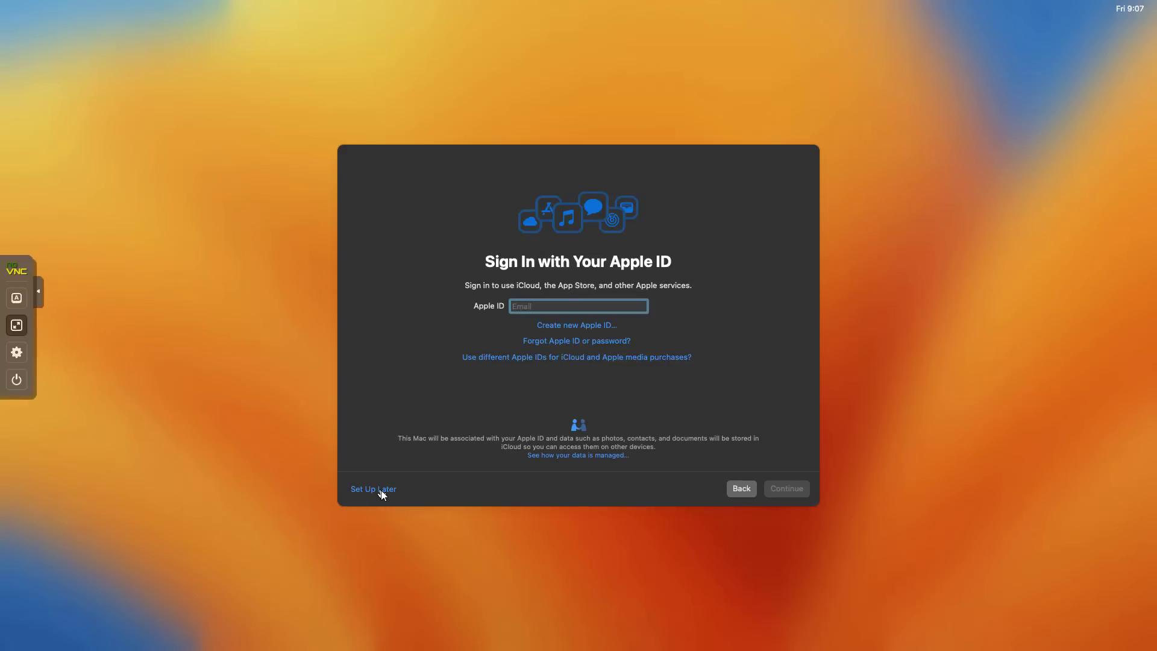
click(373, 489)
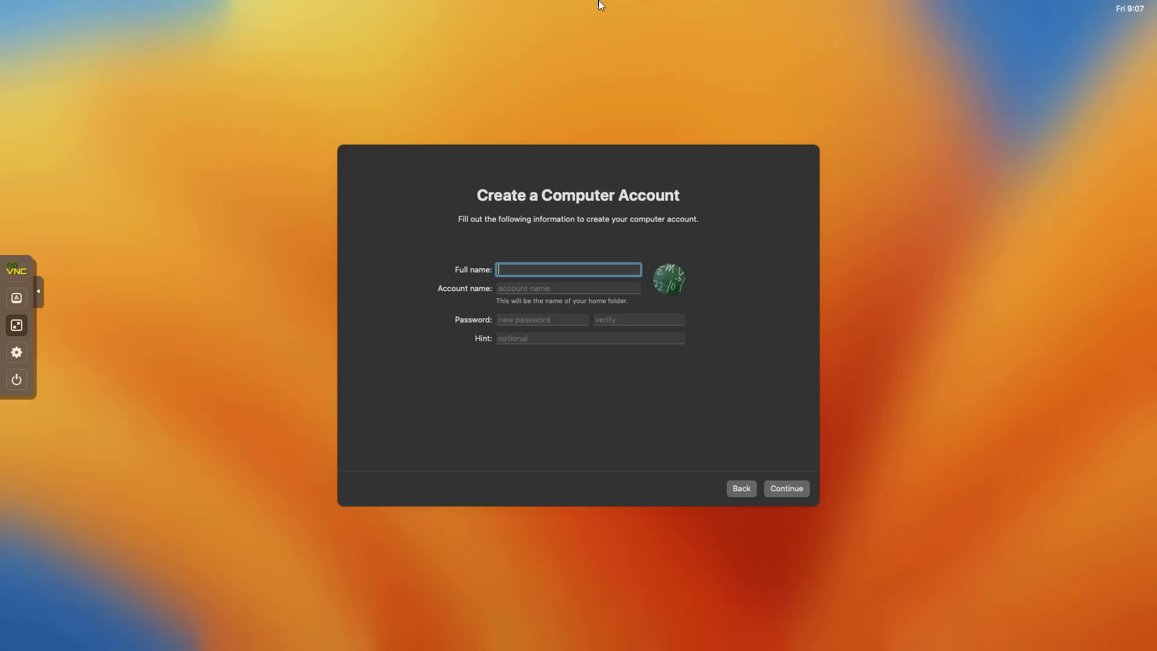
text(NETVN)
key(Tab)
key(Tab)
text(1234)
key(Tab)
text(1234)
click(787, 488)
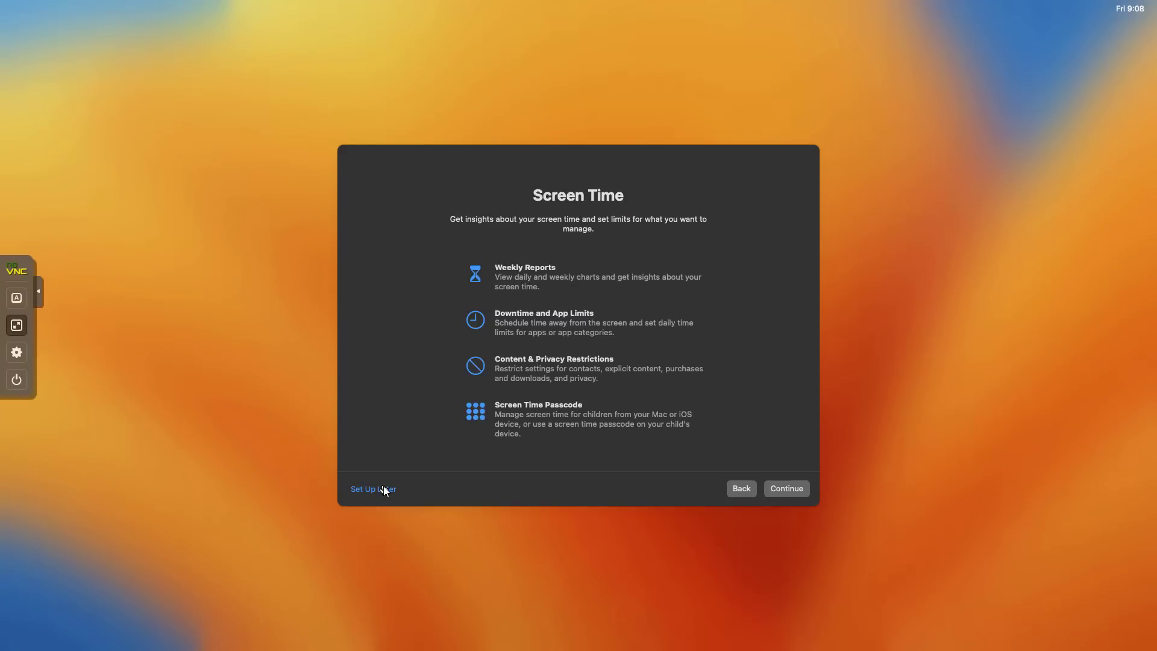
click(384, 490)
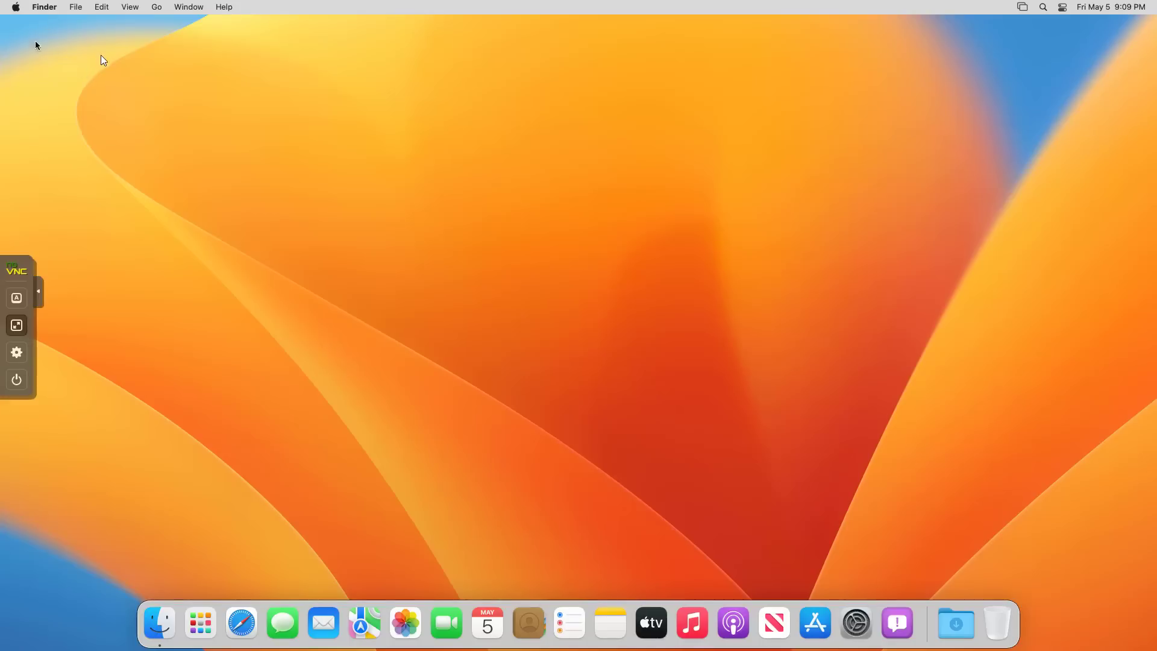
click(17, 9)
click(15, 25)
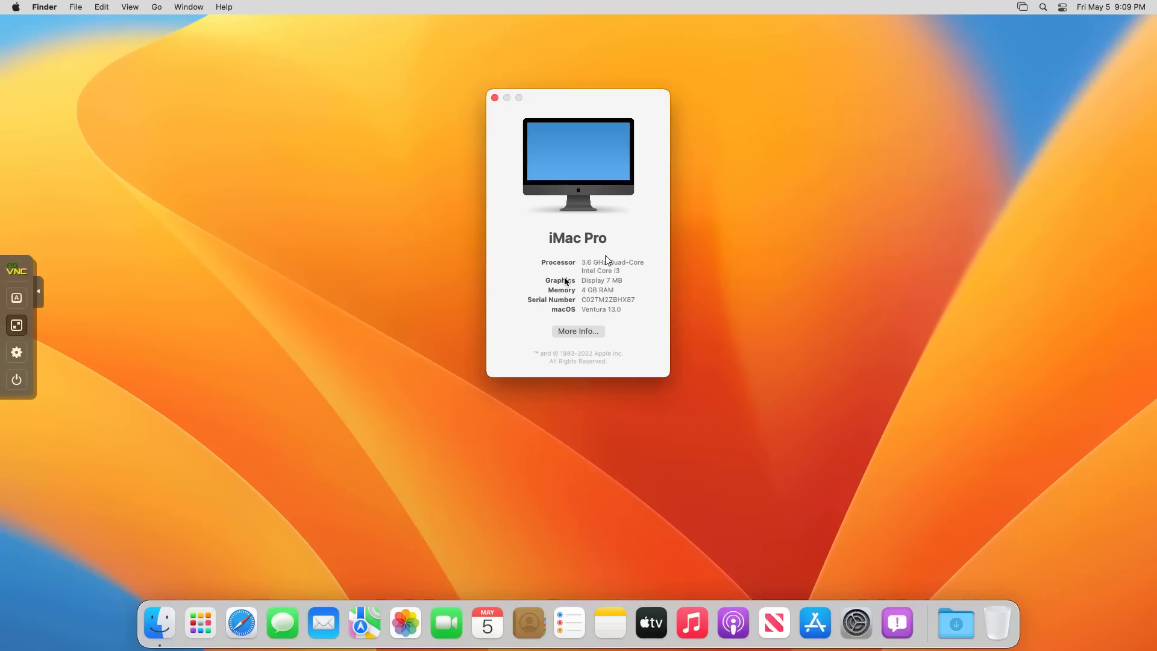
click(494, 98)
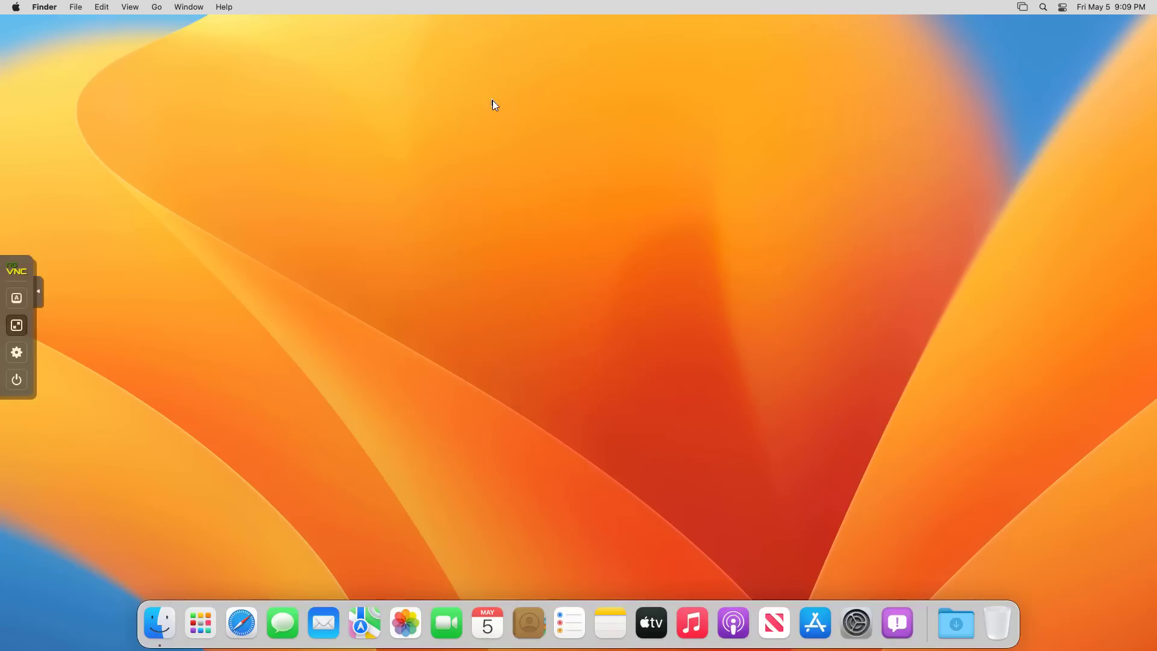
click(241, 623)
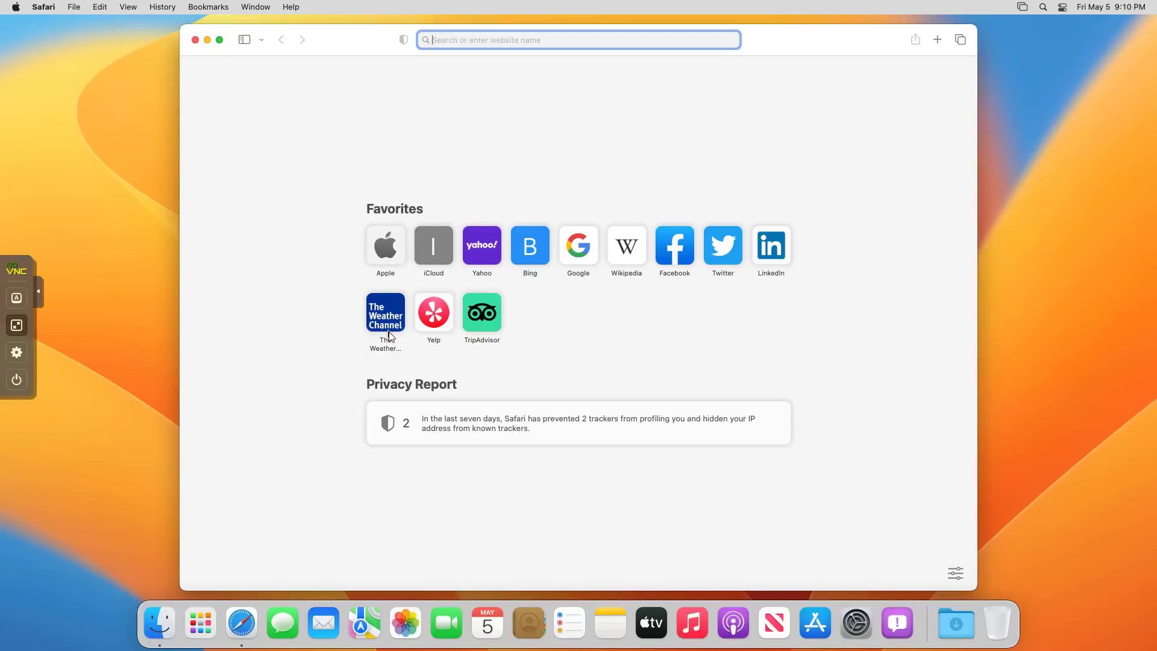
Download OpenCore Configurator from the mackie100projects site found via Google.
text(opencore configurator)
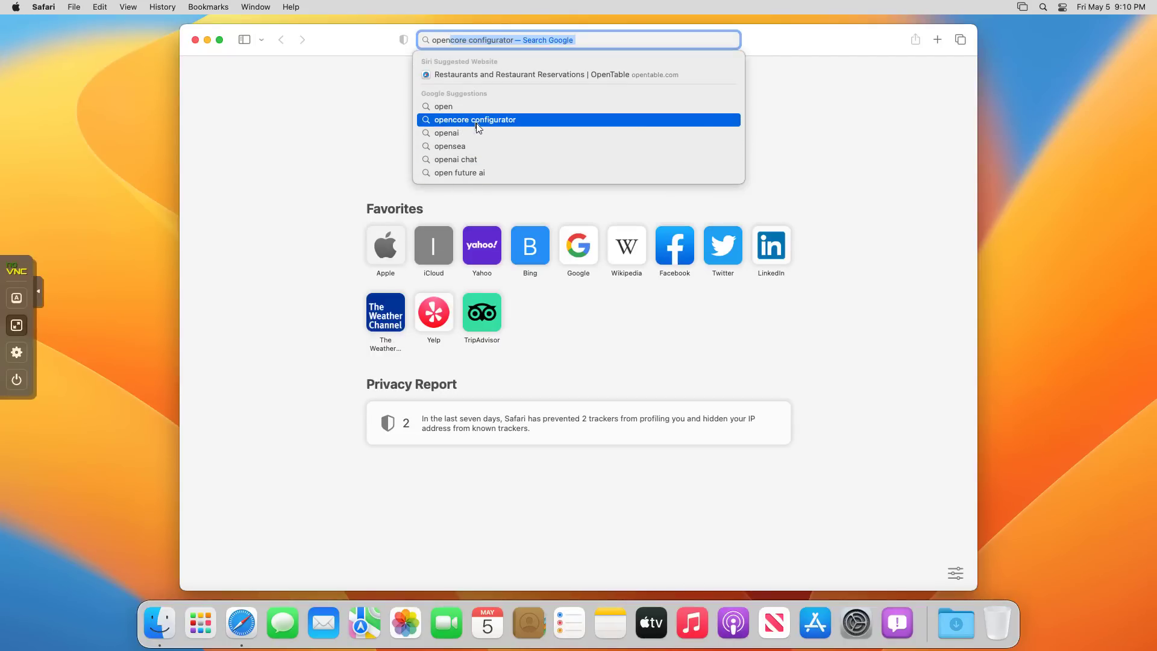
click(478, 121)
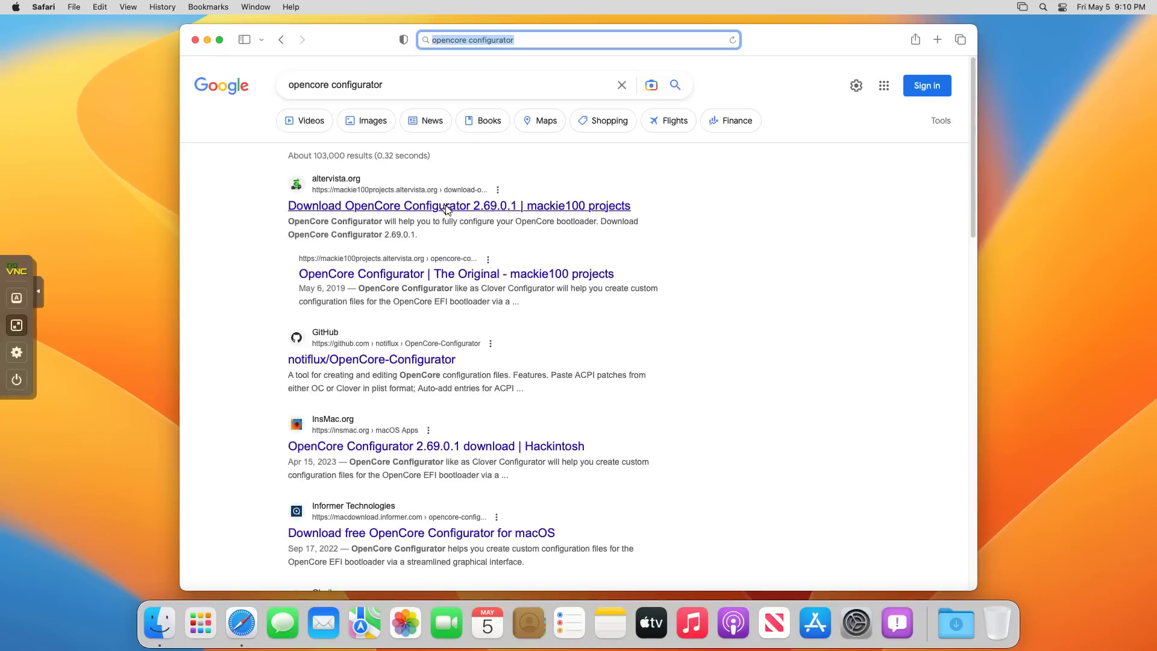
click(448, 208)
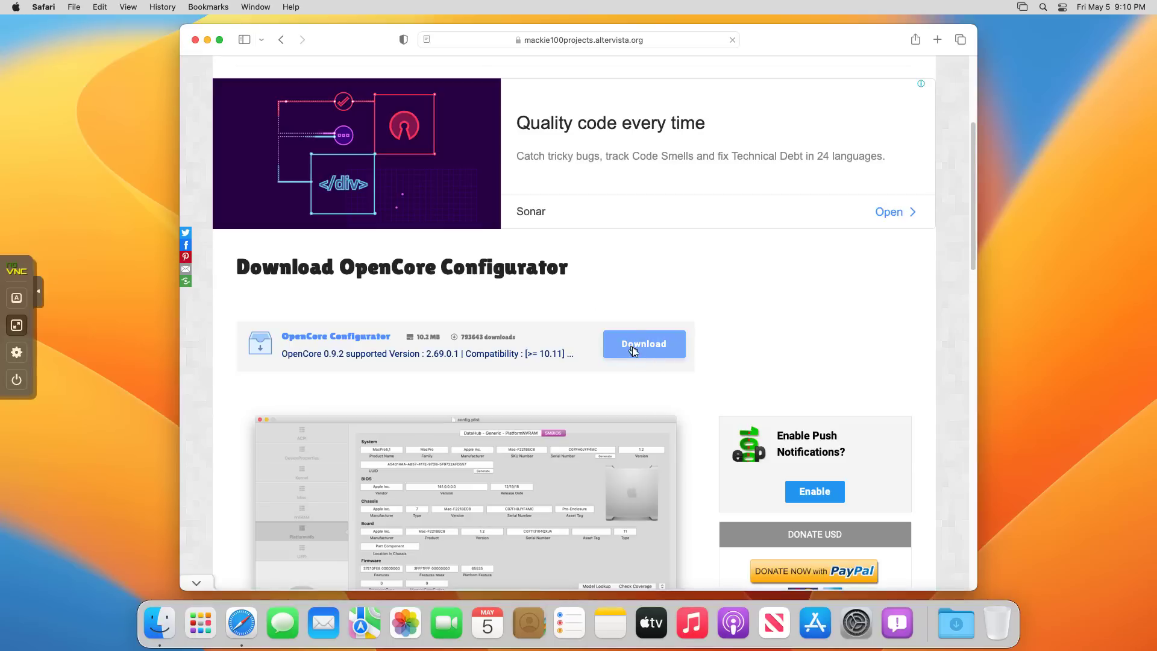
click(633, 350)
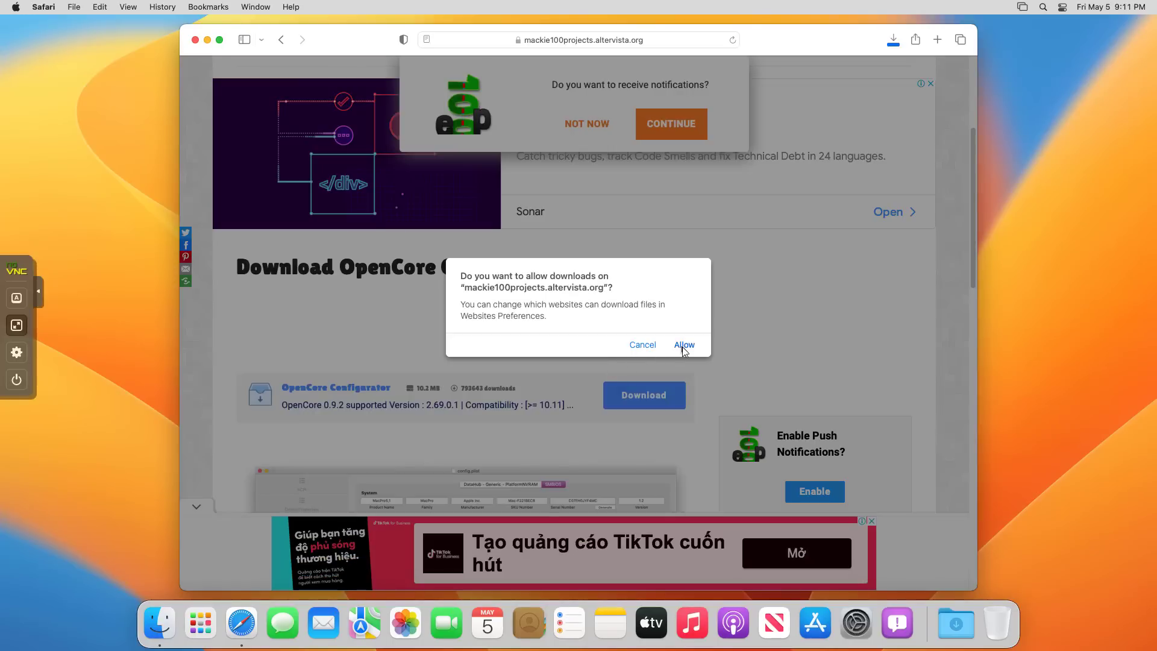
click(683, 344)
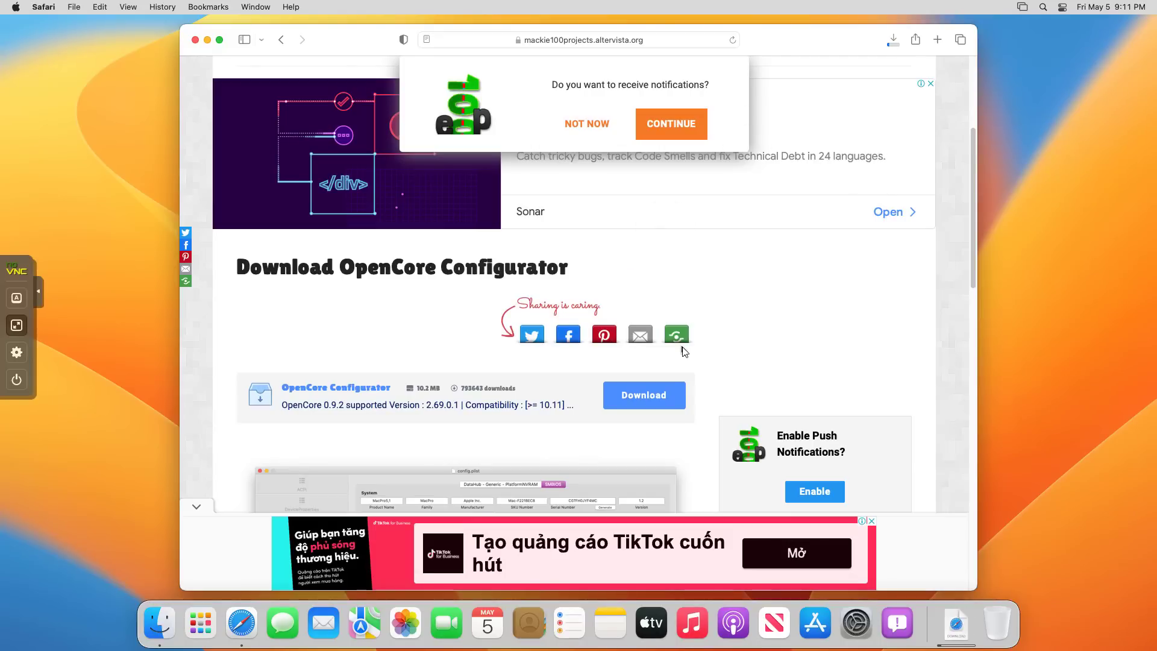
Close Safari and move OpenCore Configurator from Downloads onto the desktop.
click(195, 39)
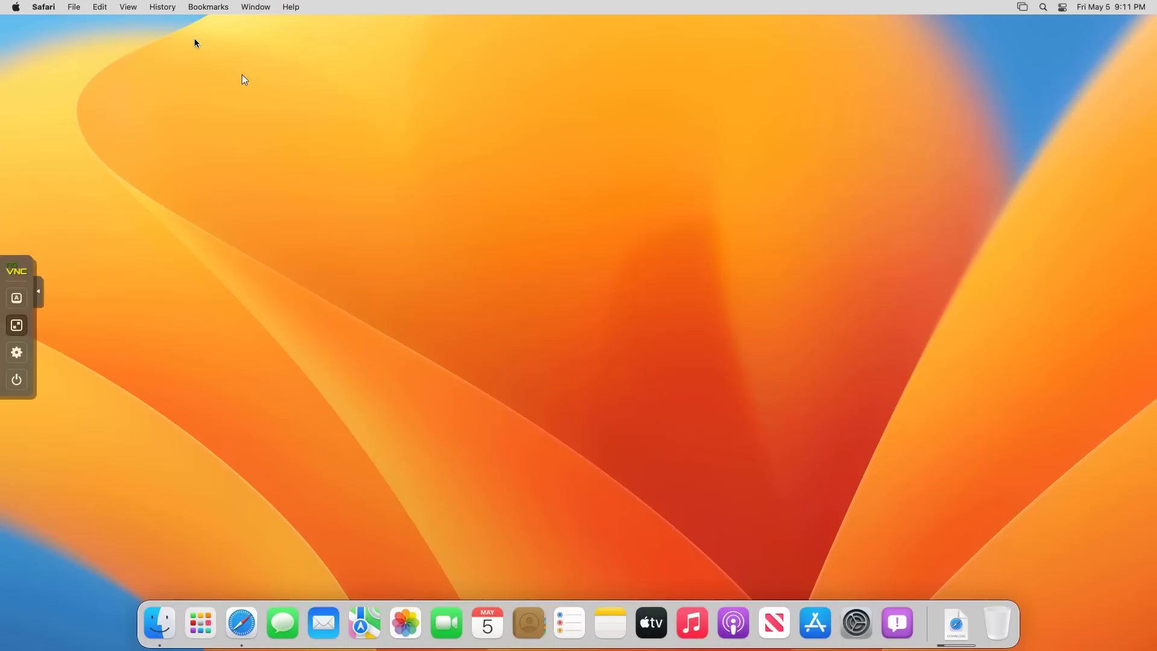
click(953, 611)
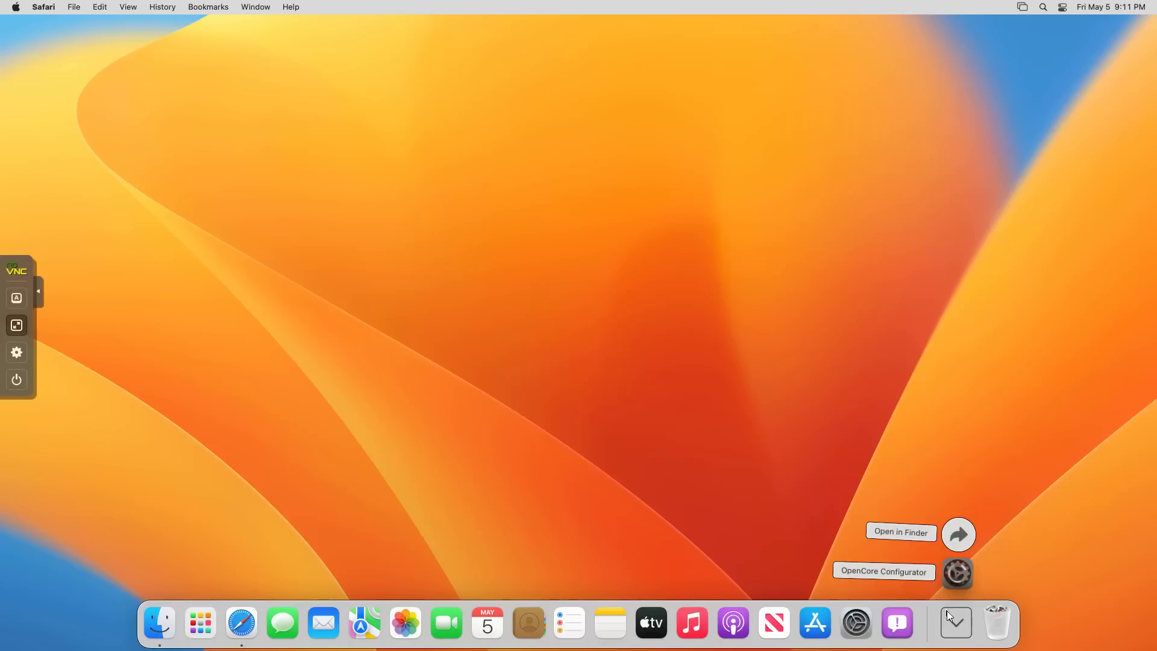
drag(953, 580, 854, 440)
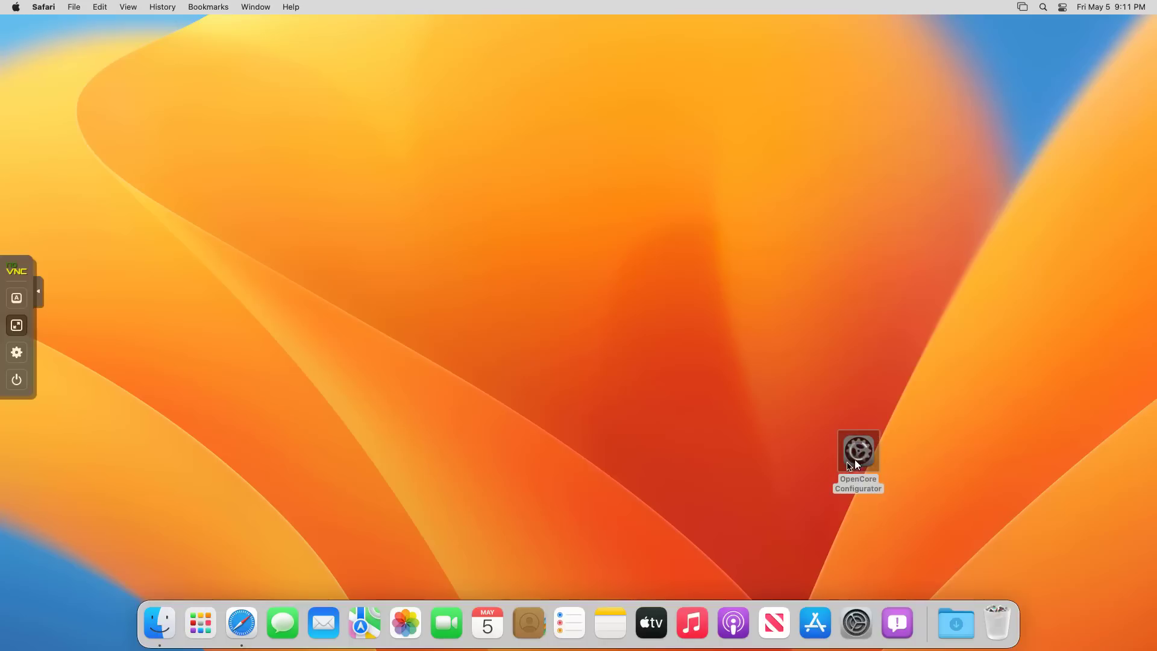
right_click(858, 455)
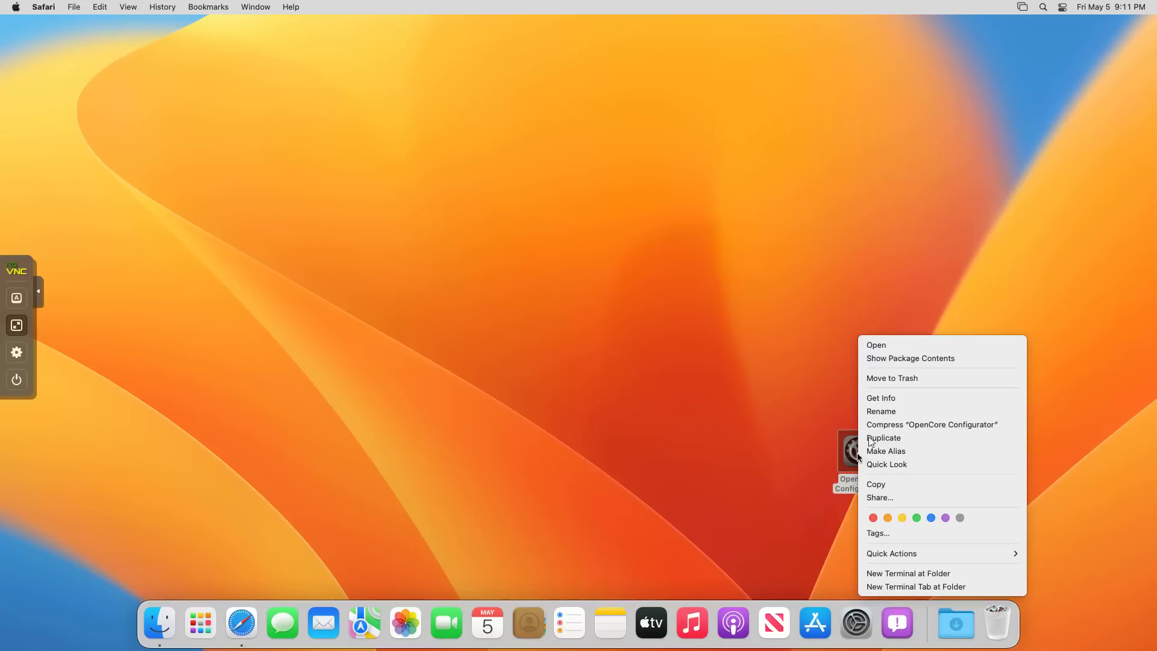
Launch the unverified OpenCore Configurator and mount the disk0s1 EFI partition with the account password.
click(870, 345)
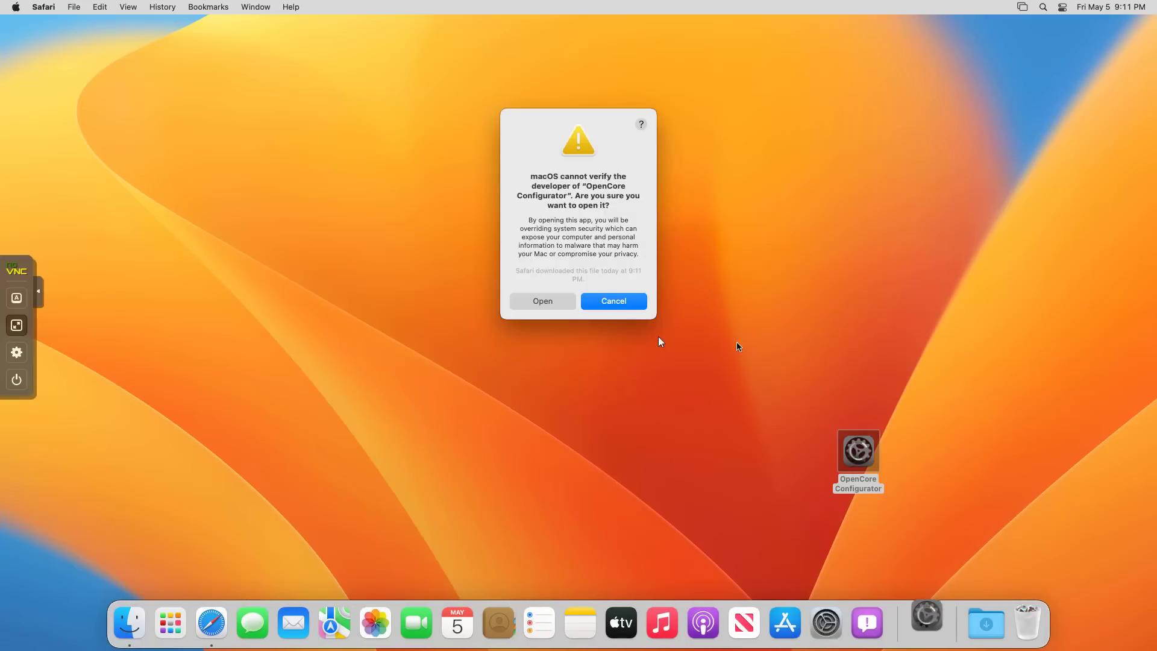
click(559, 301)
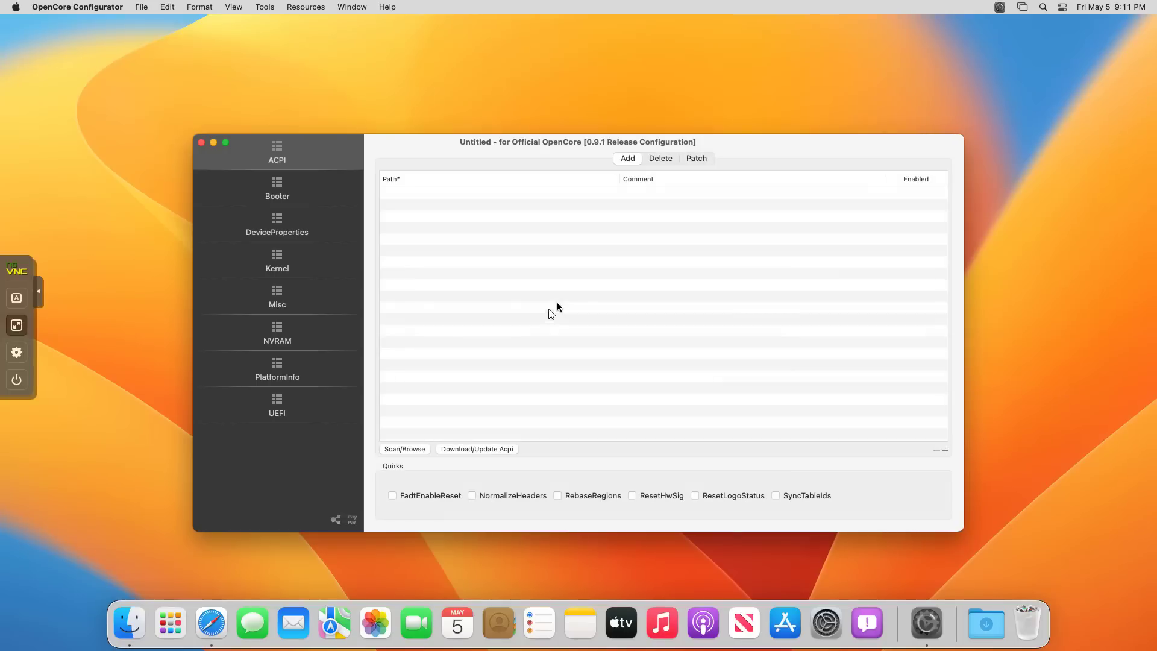
click(999, 9)
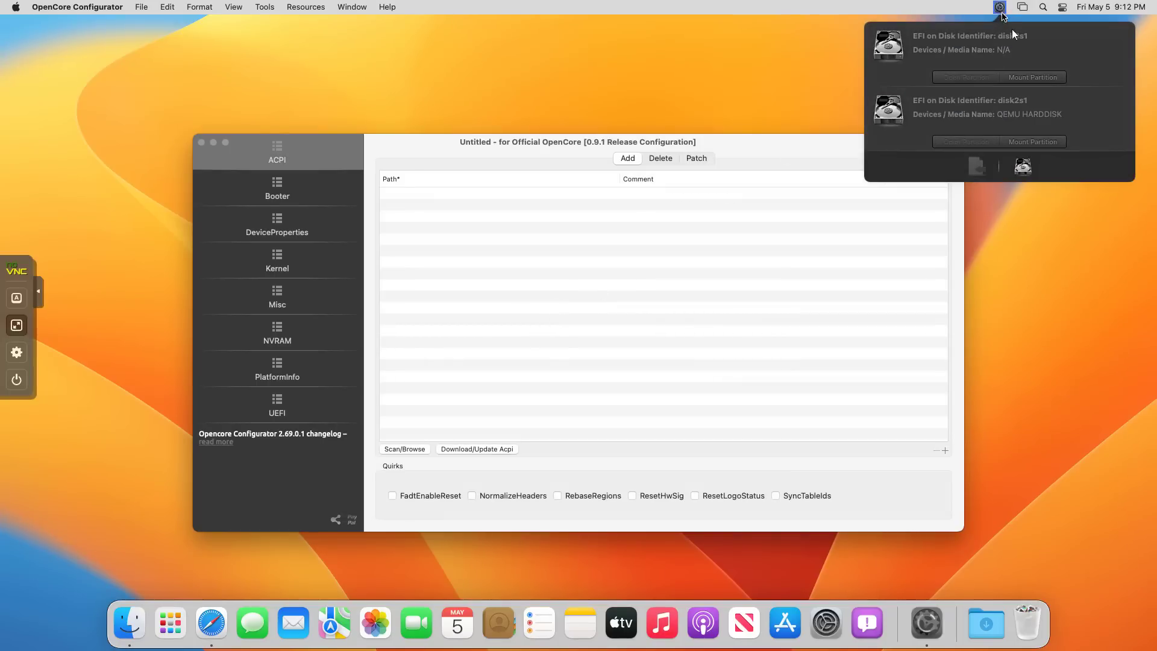
click(1032, 78)
text(****)
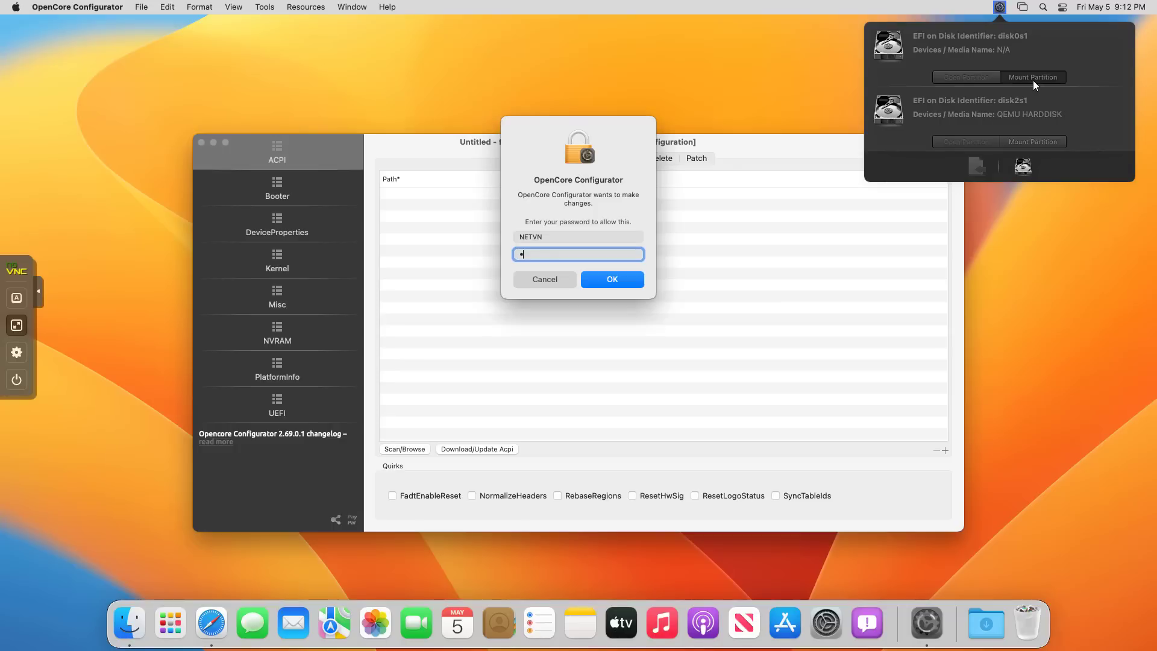
click(630, 280)
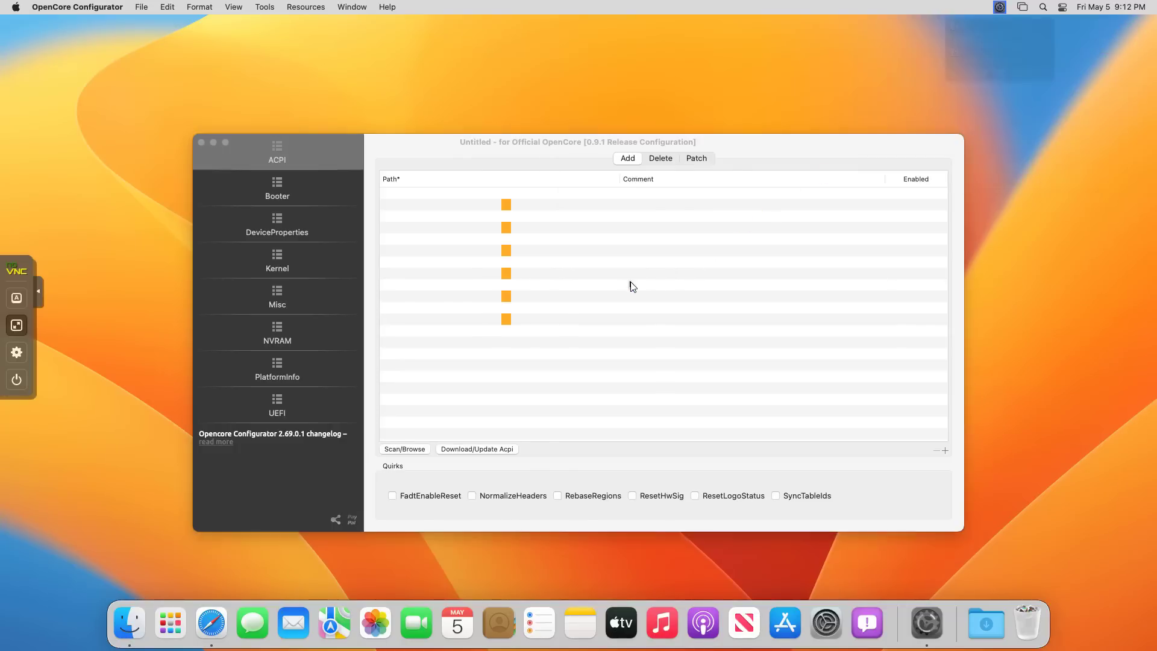
Mount the disk2s1 EFI partition too, then close the configurator windows.
click(1000, 10)
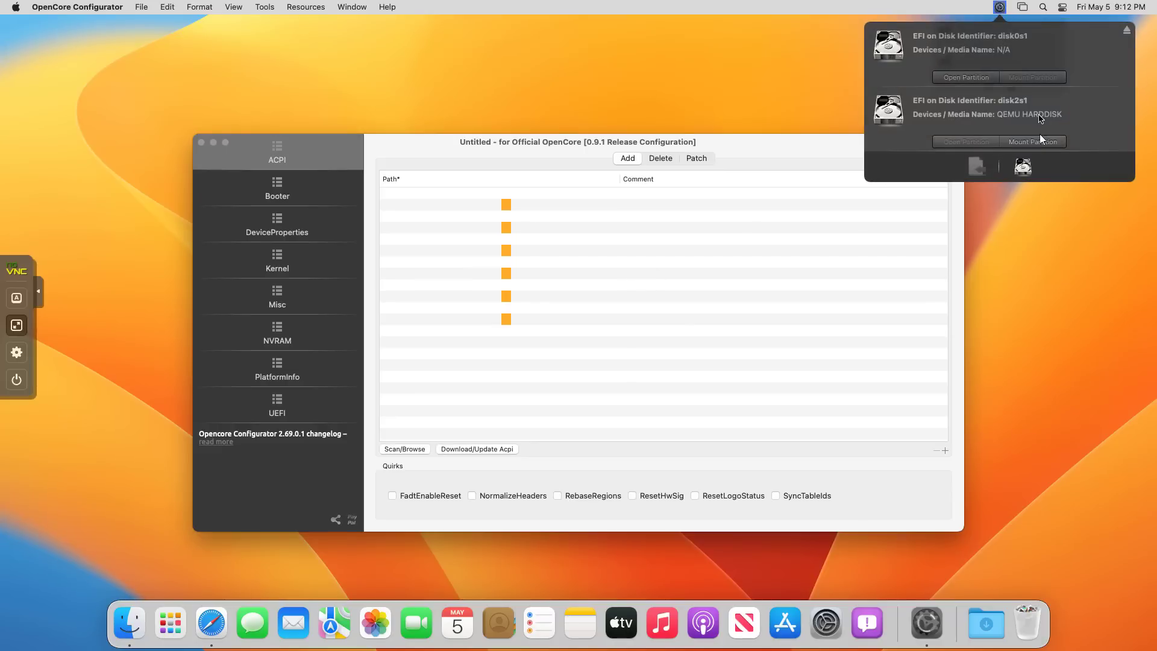
click(1032, 143)
click(728, 91)
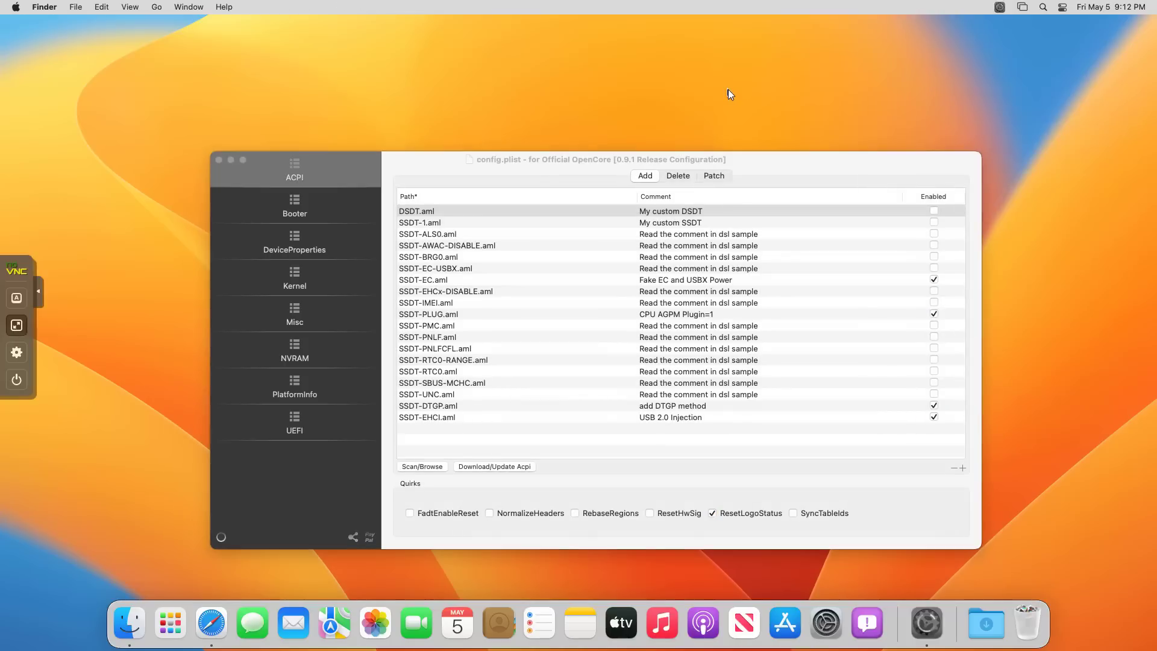
click(219, 160)
In a new Finder window, copy the EFI folder from the mounted EFI partition.
click(263, 208)
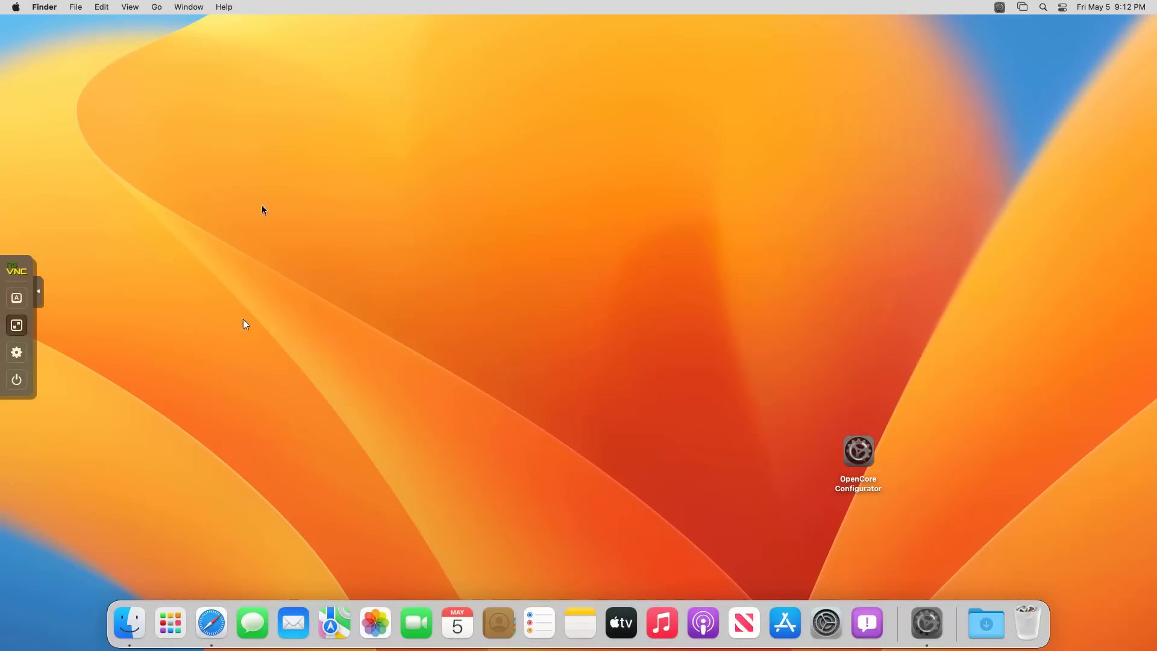
click(123, 621)
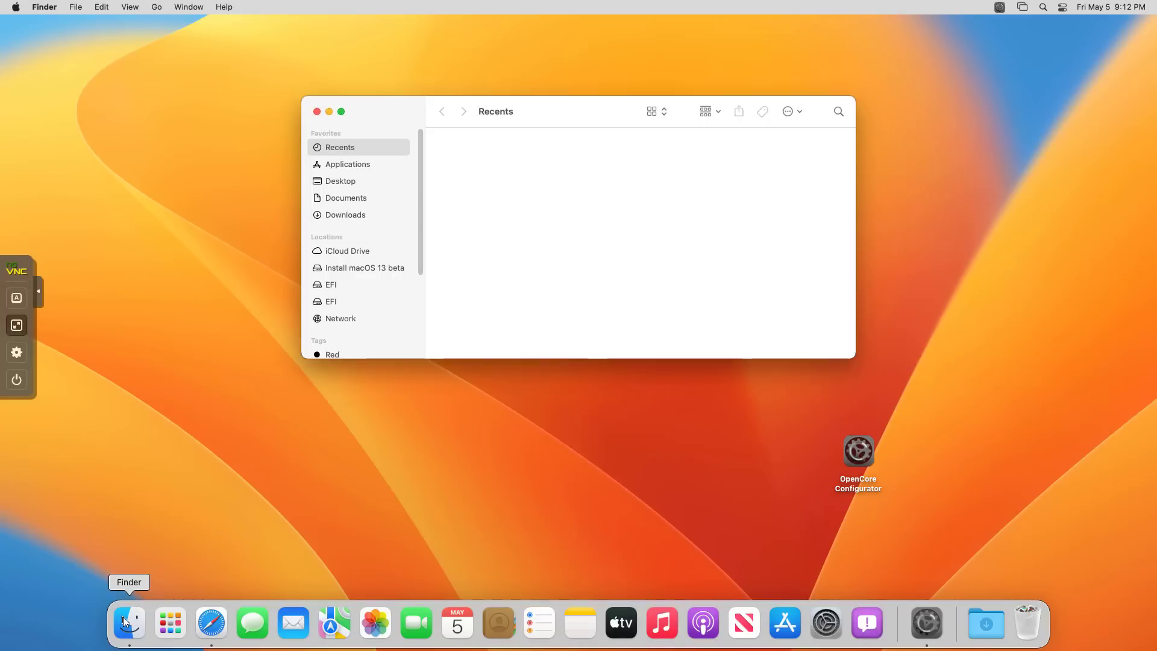
click(339, 287)
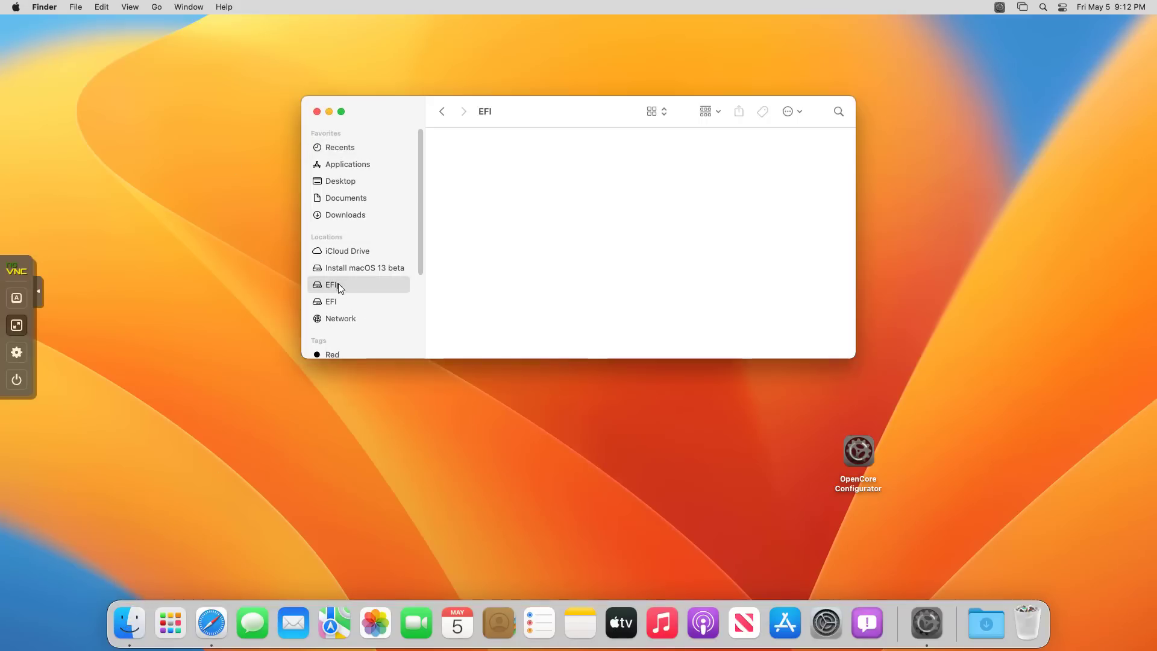
click(340, 306)
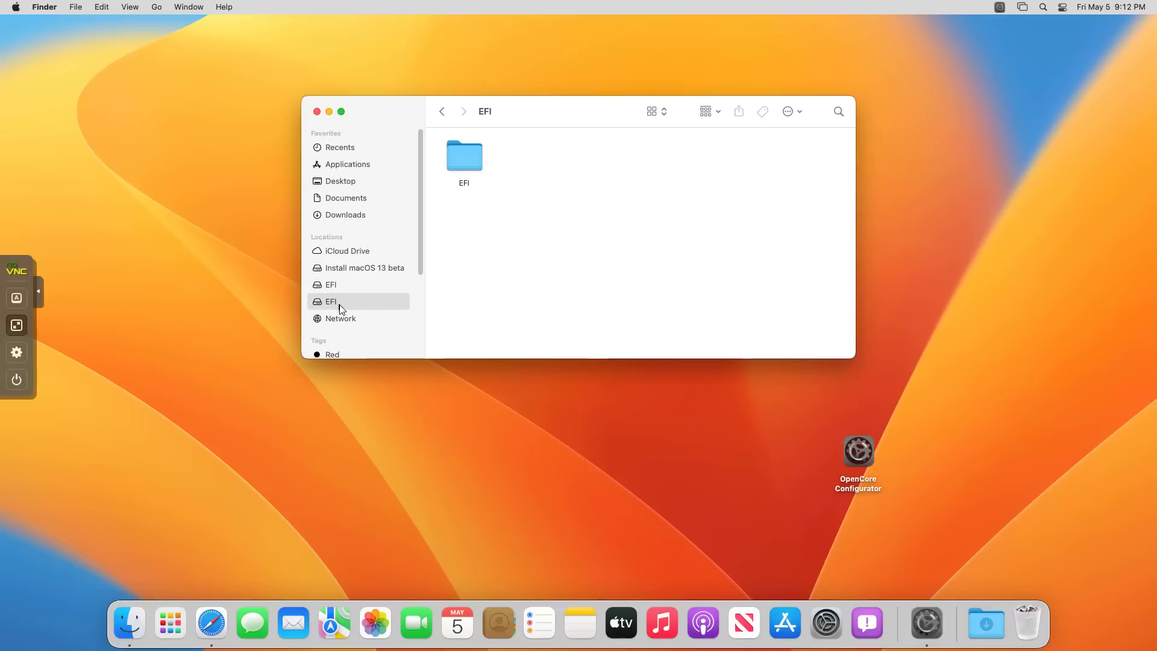
click(456, 167)
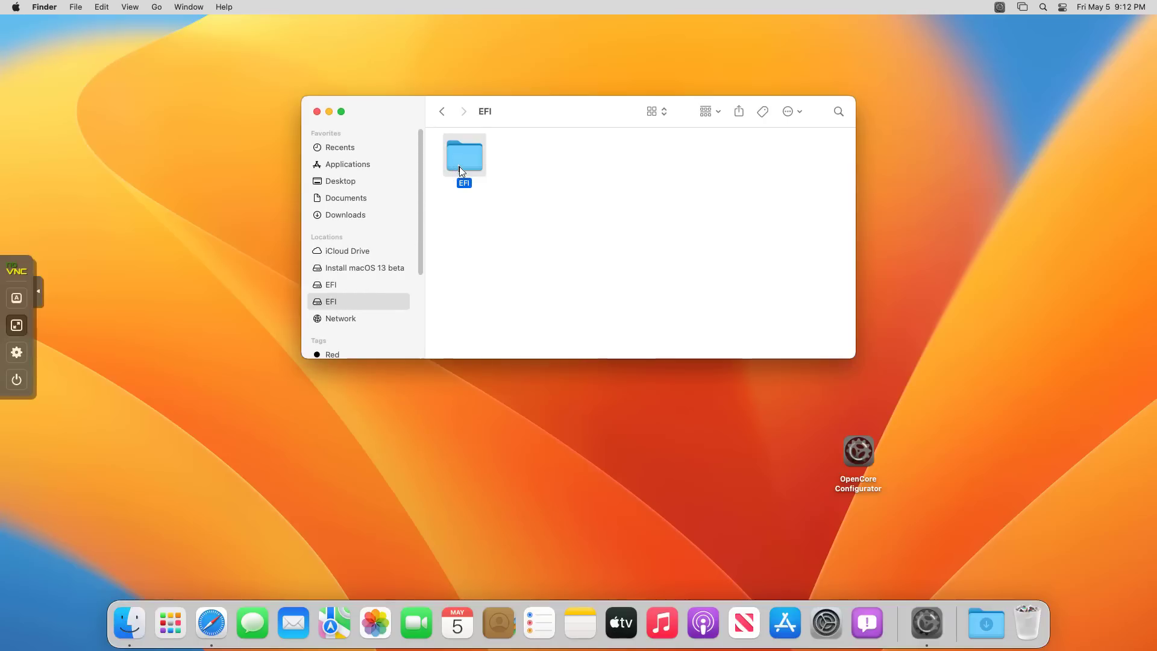
right_click(459, 167)
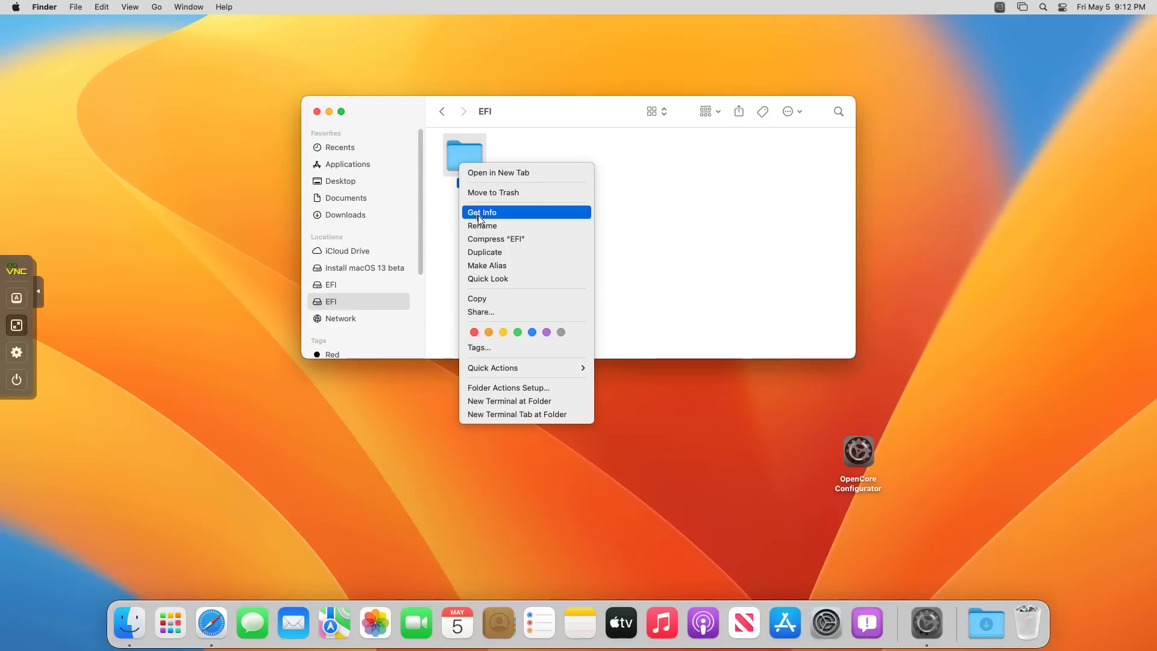
click(477, 298)
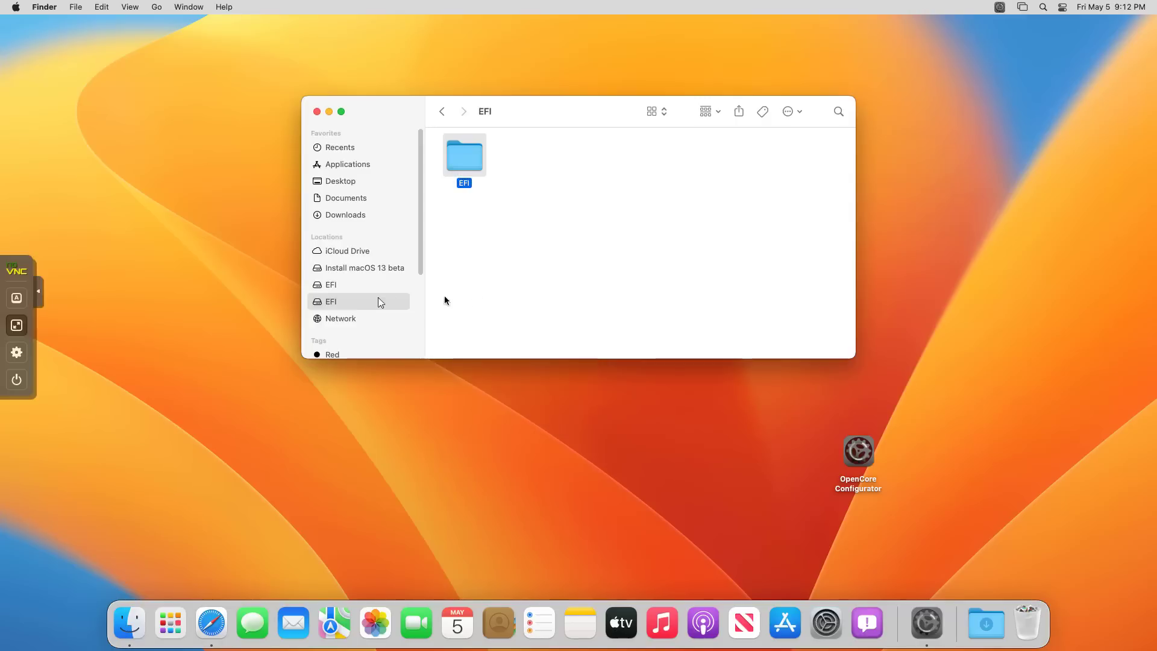
Paste the EFI folder into the empty EFI partition and close the window.
click(339, 284)
right_click(521, 198)
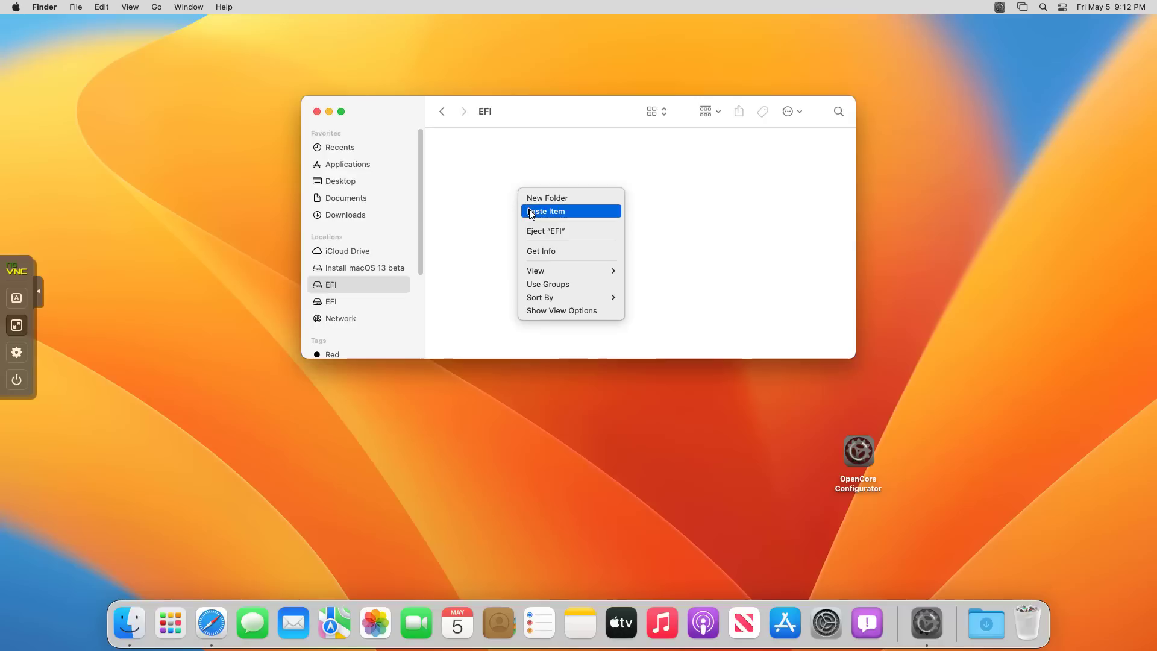
click(530, 211)
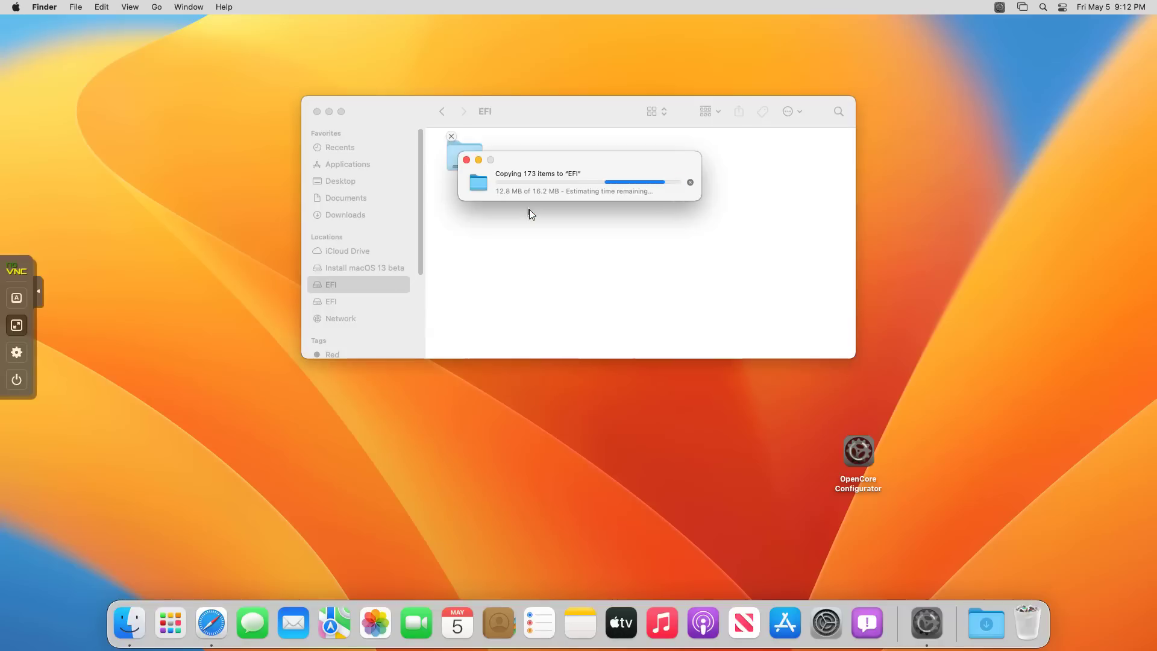
click(318, 112)
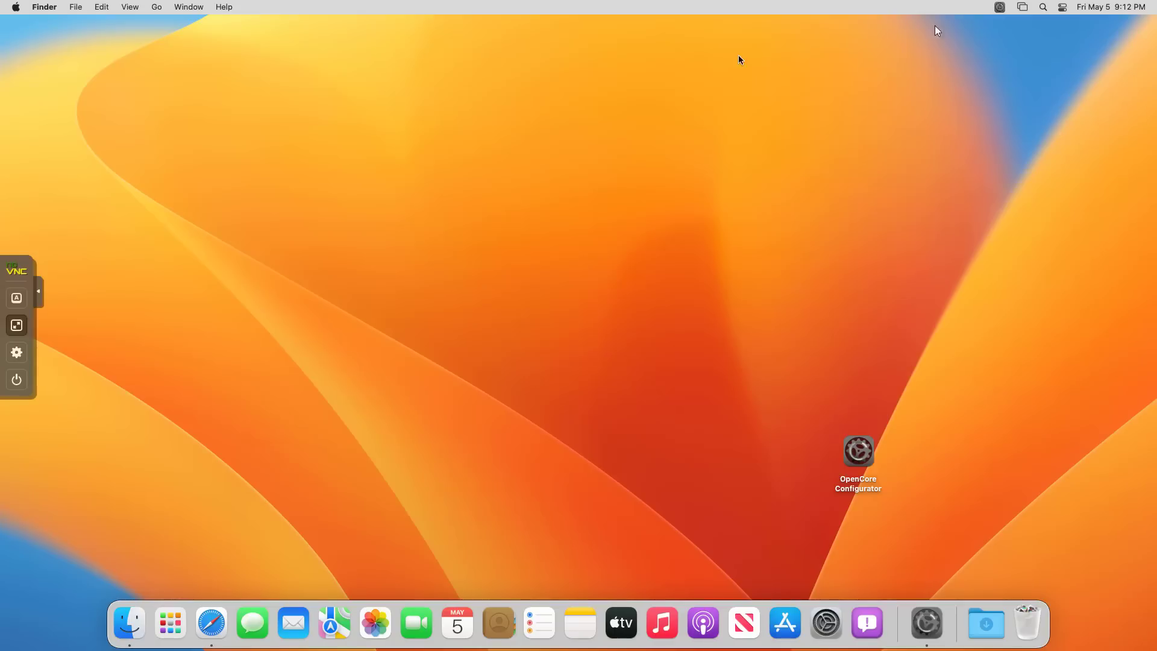
Unmount the disk0s1 and disk2s1 EFI partitions from the OpenCore menu-bar tool.
click(1000, 8)
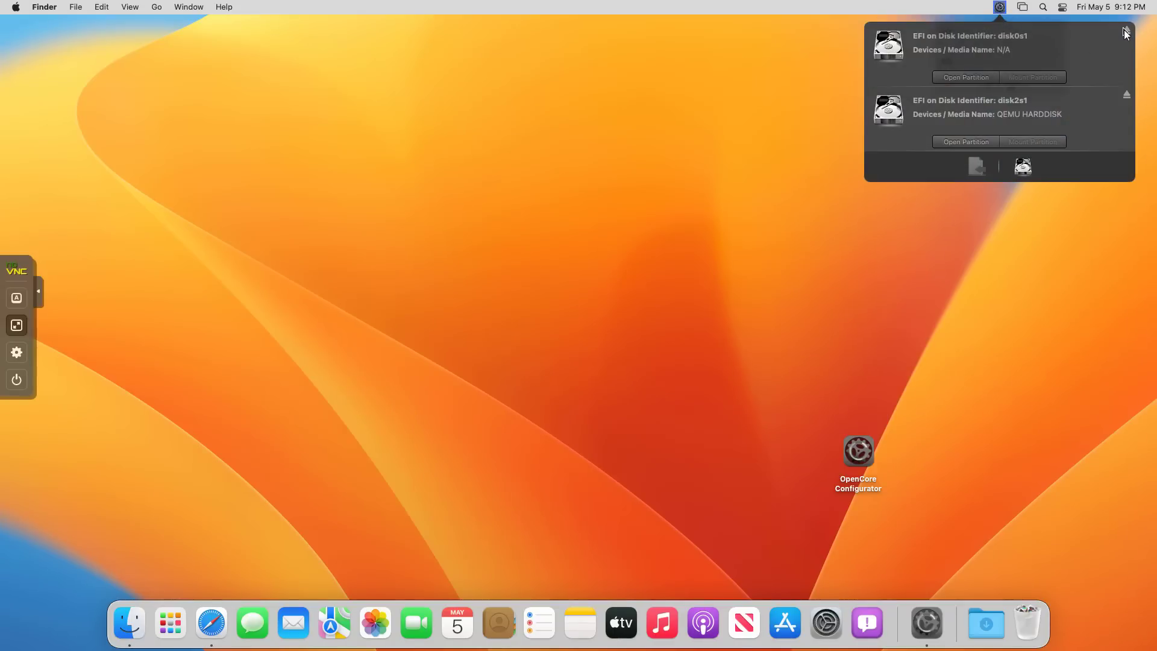
click(1126, 33)
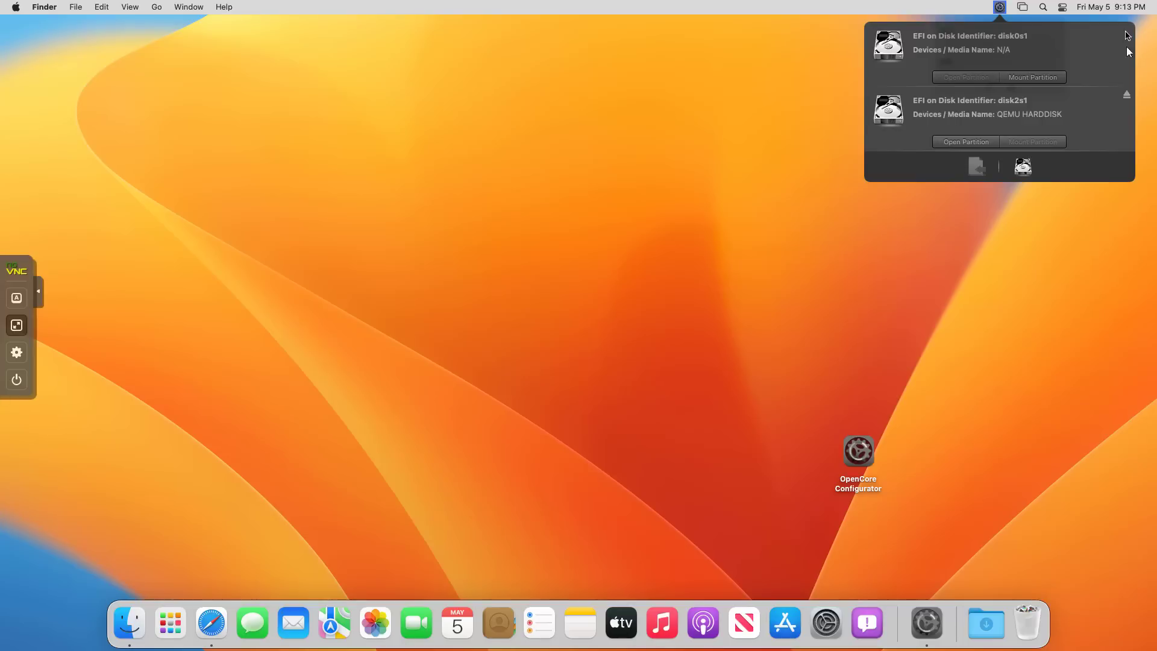
click(1126, 96)
click(737, 72)
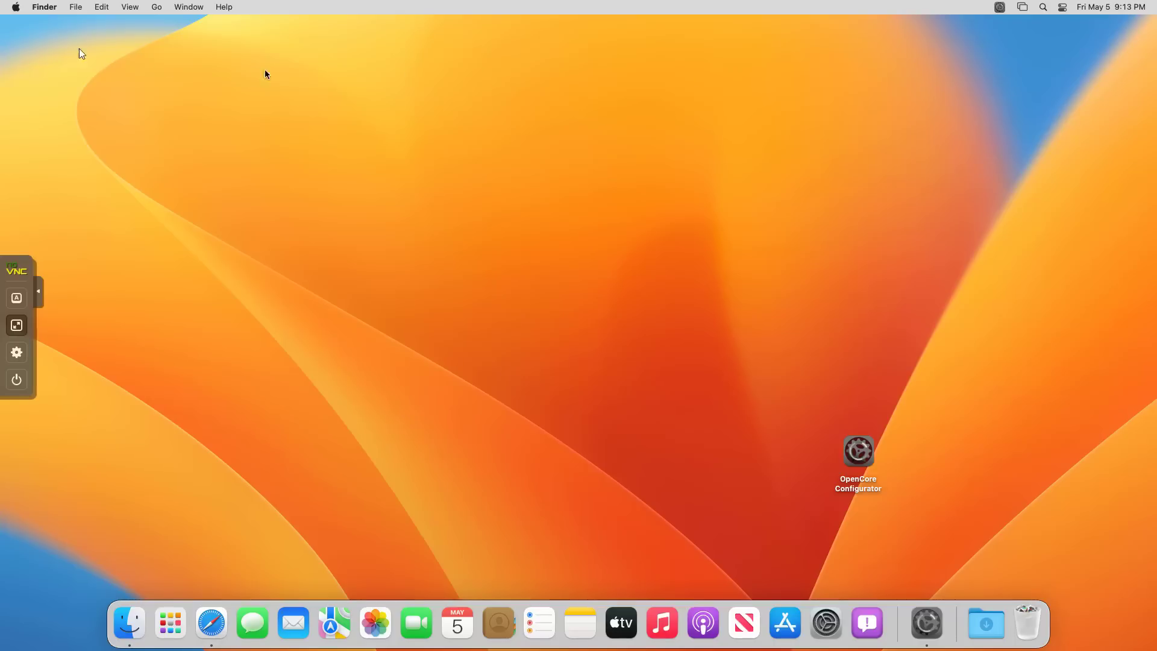
Shut down the macOS guest from the Apple menu.
click(17, 9)
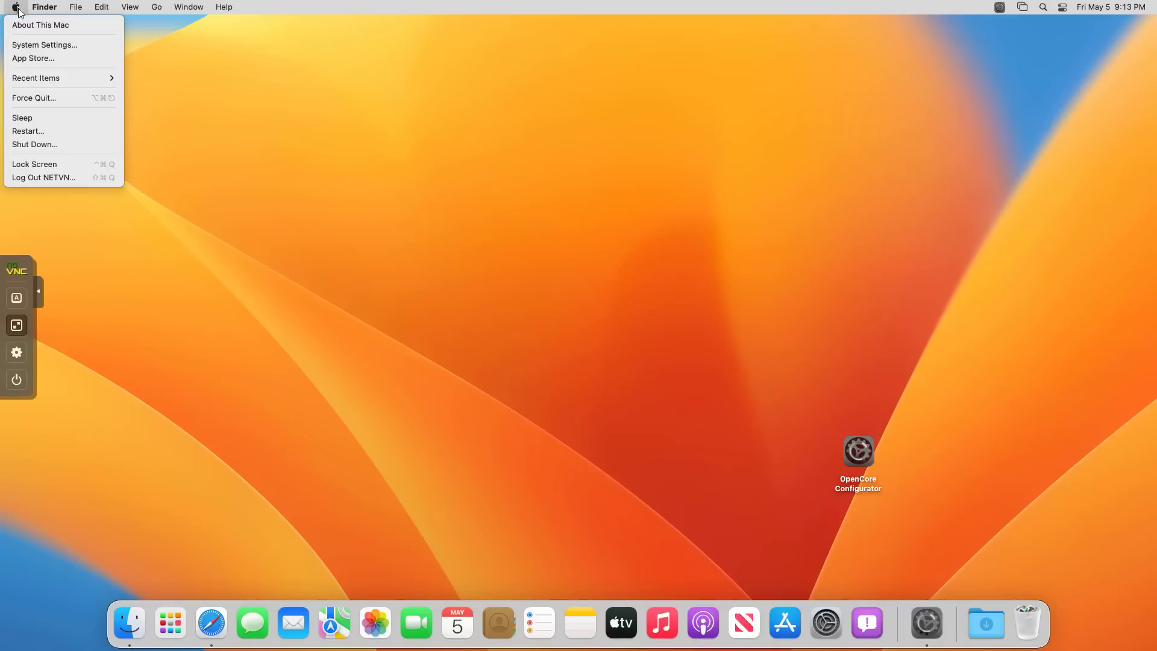
click(45, 148)
click(658, 224)
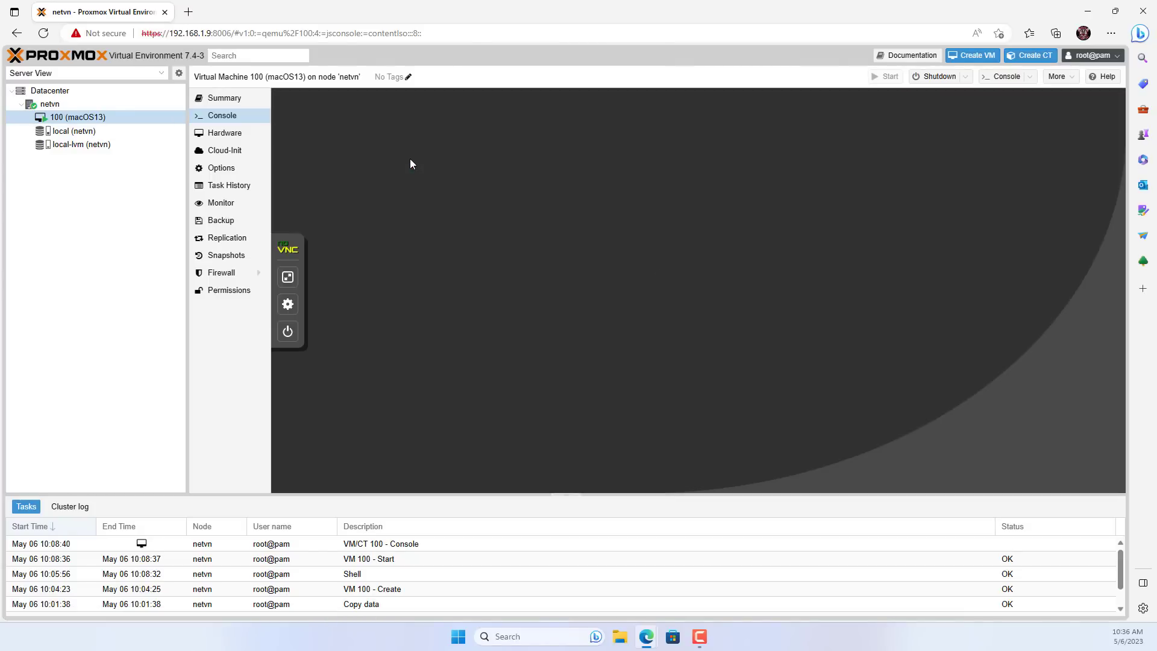
Detach the OpenCore-v20.iso drive (ide2) from VM 100's hardware list.
click(81, 120)
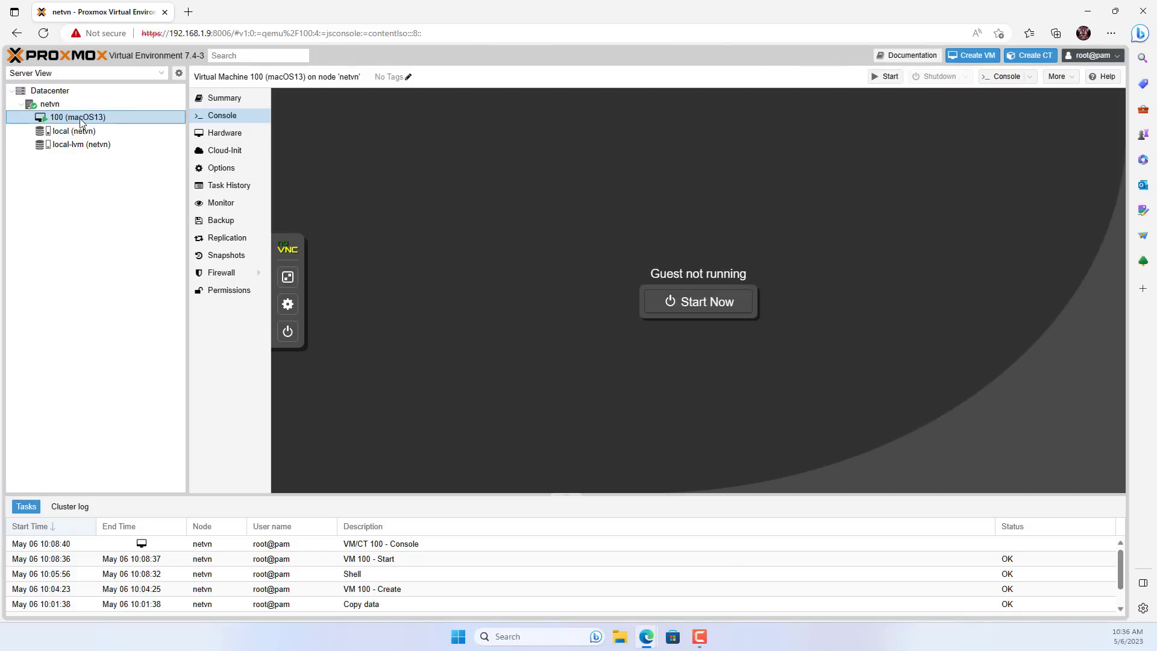
click(216, 137)
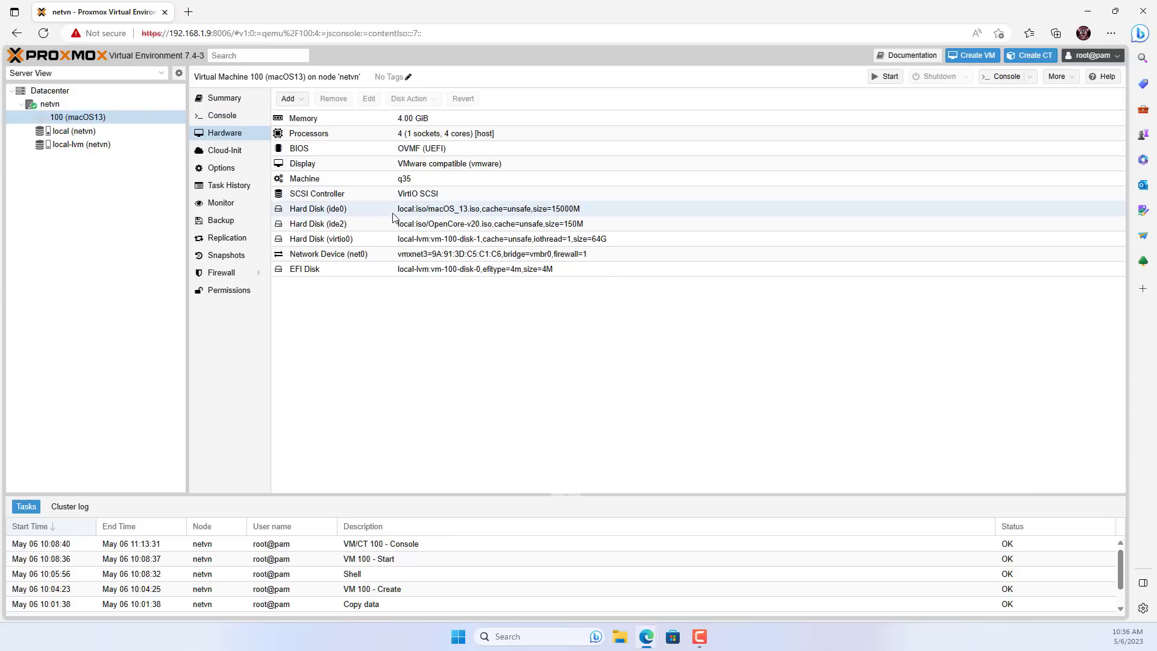
click(425, 229)
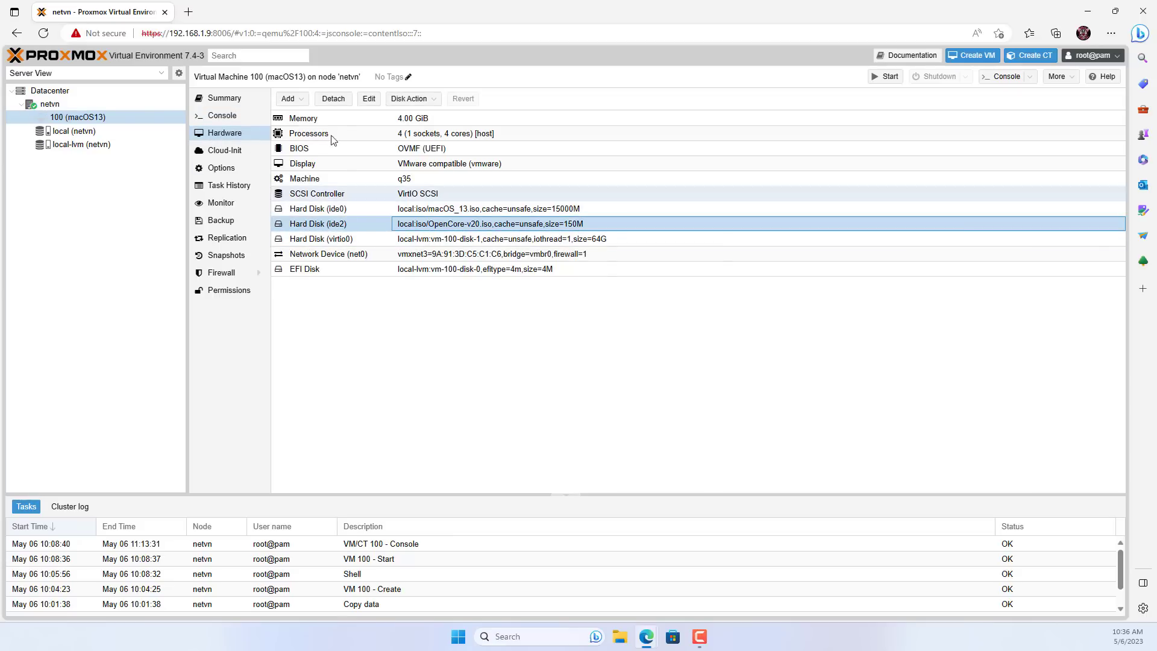
click(328, 101)
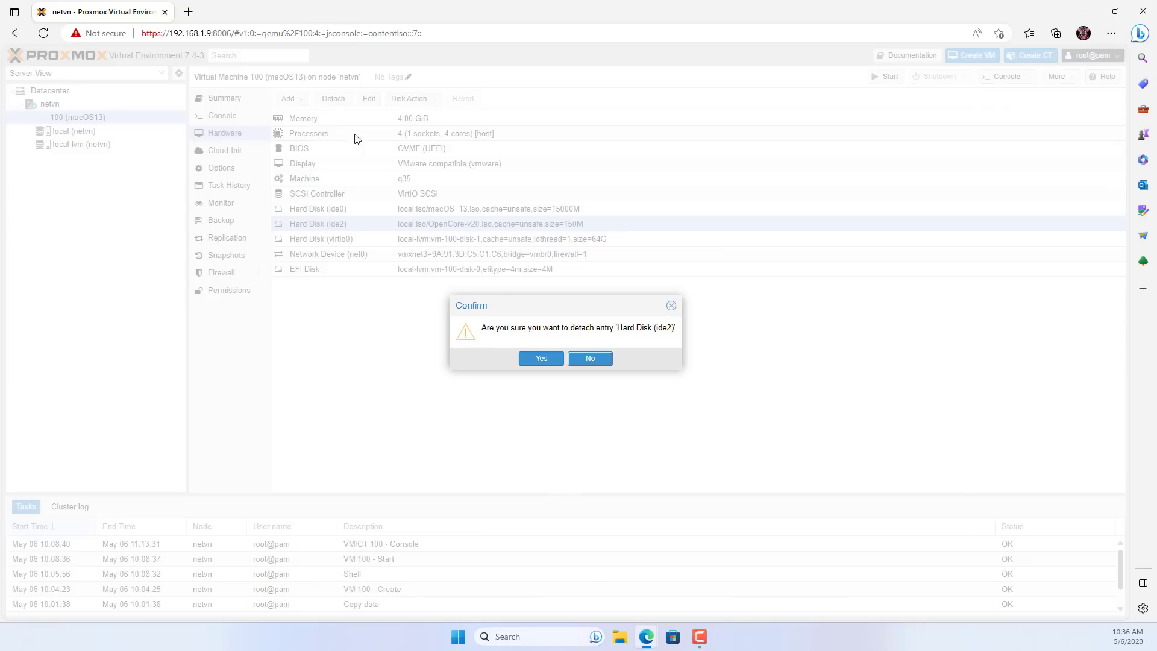
click(538, 359)
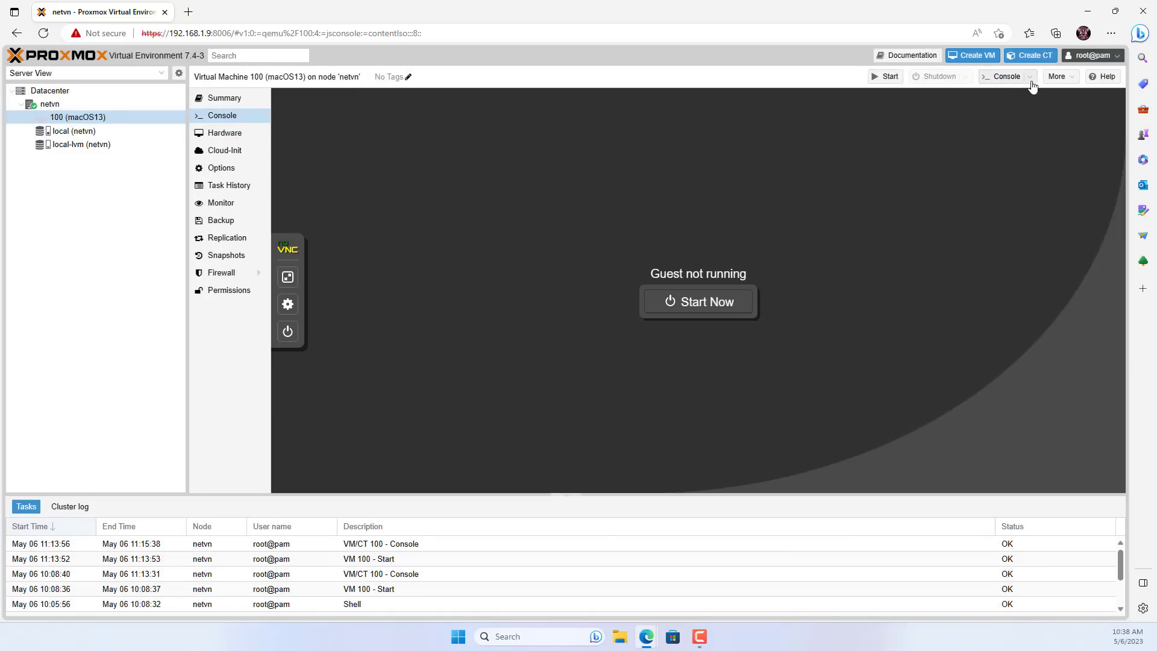
click(1030, 78)
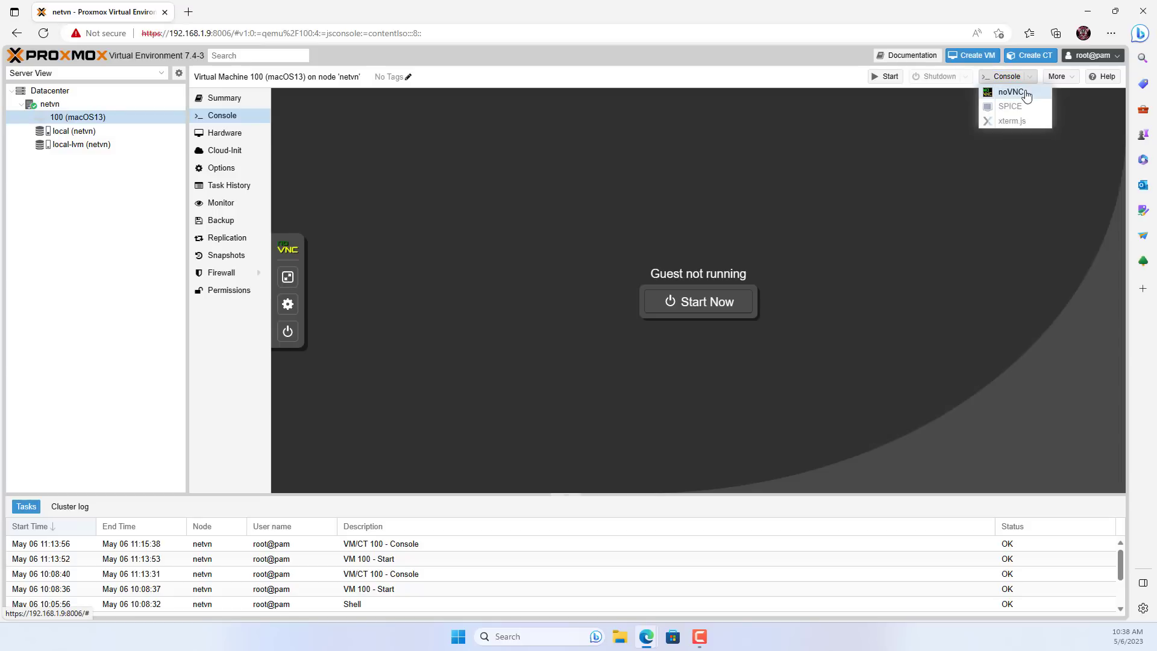
Start VM 100 in a maximized noVNC console and boot from the mac13HD disk.
click(1012, 92)
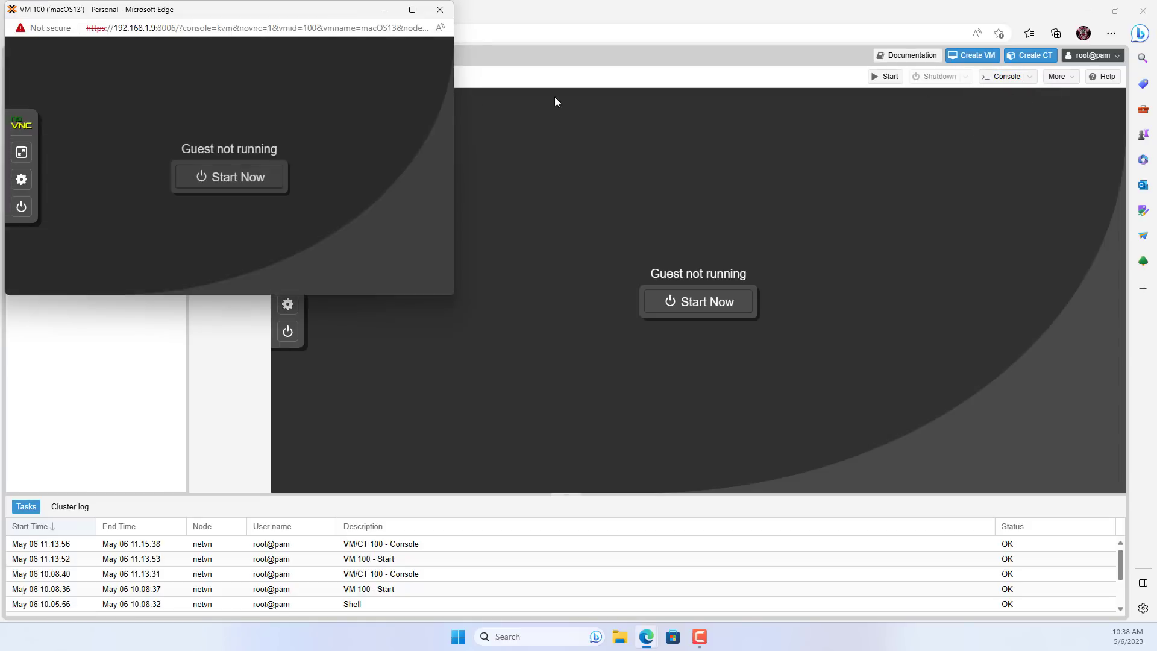
click(413, 10)
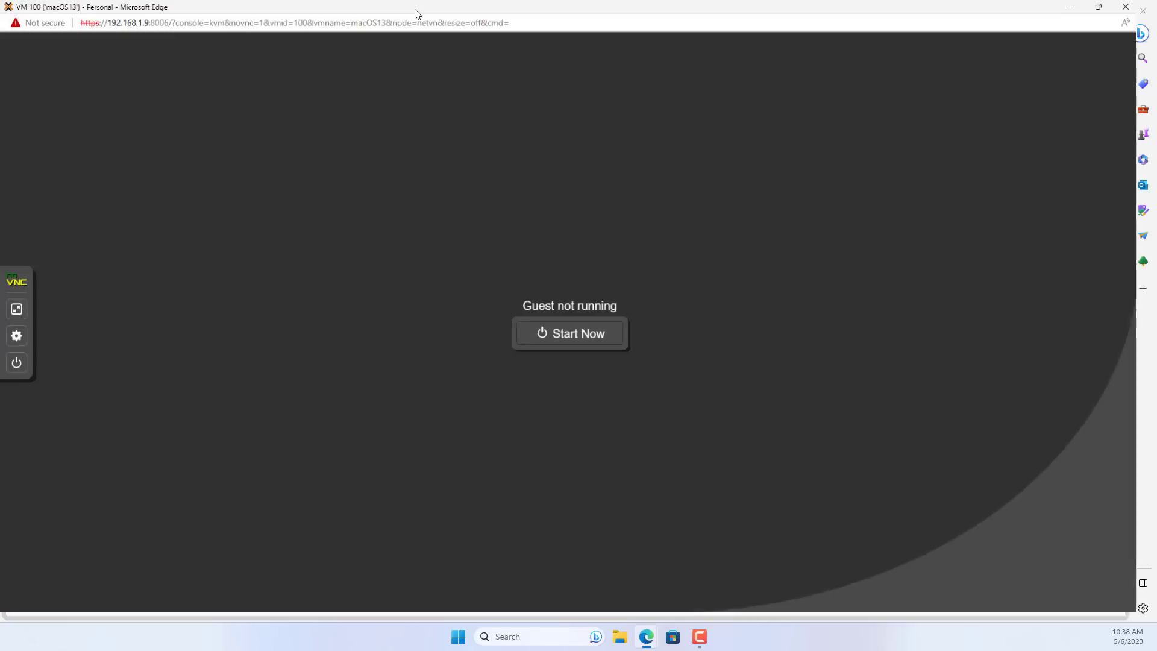
click(17, 313)
click(574, 337)
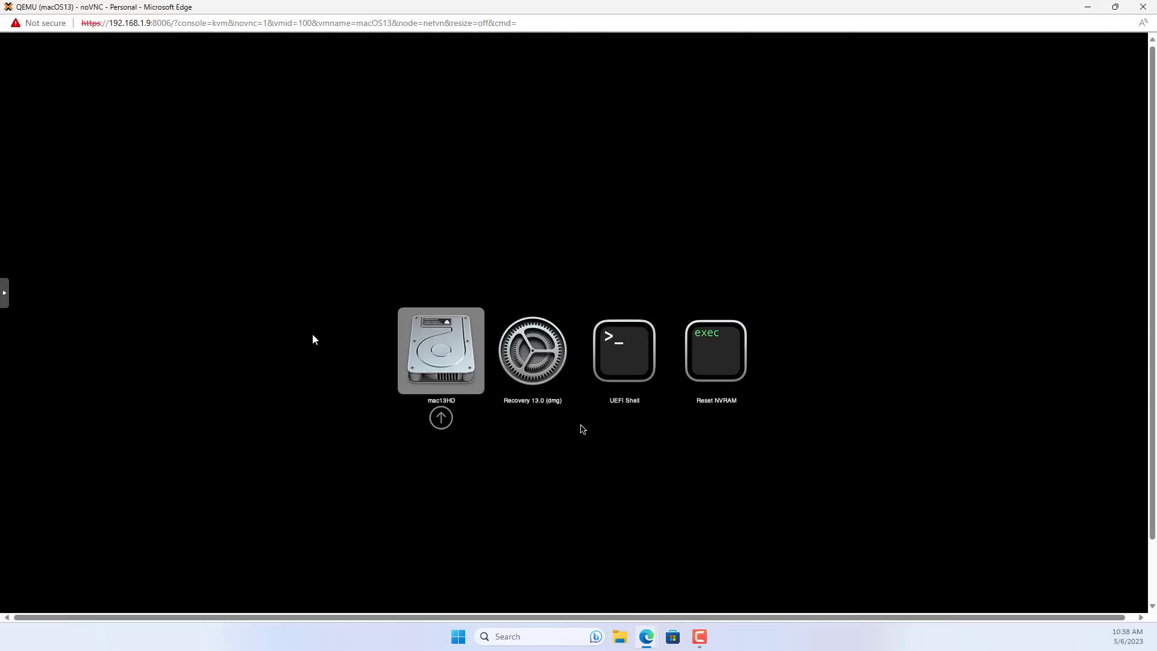
key(Return)
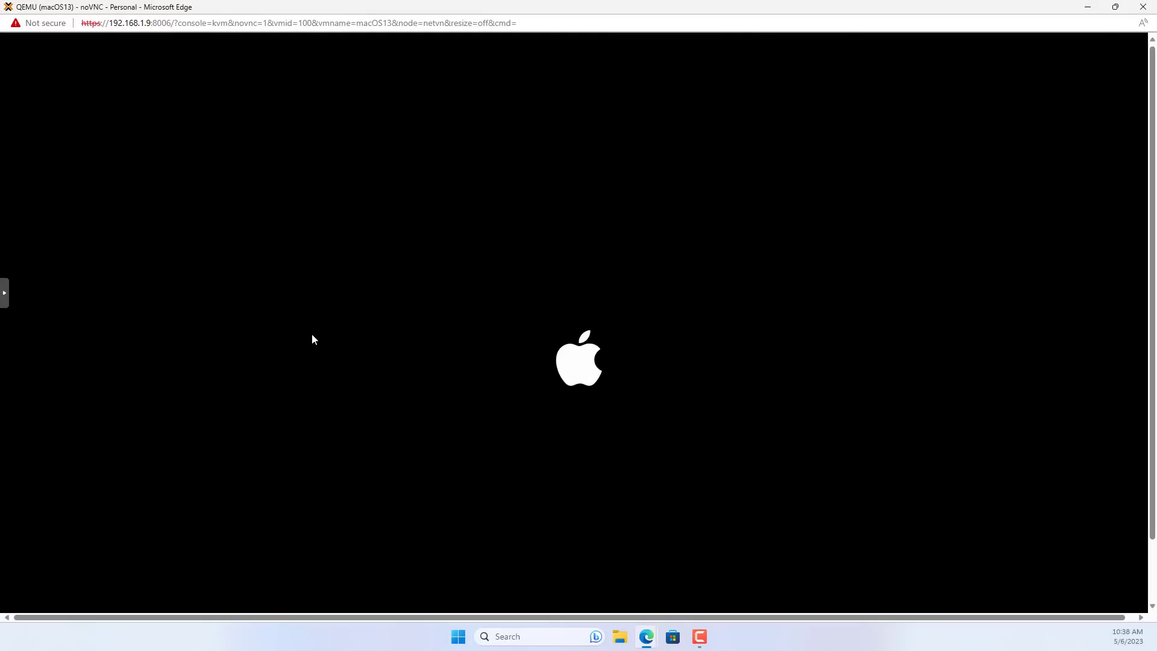
Make the console full screen, log in with the account password, and open About This Mac.
click(7, 295)
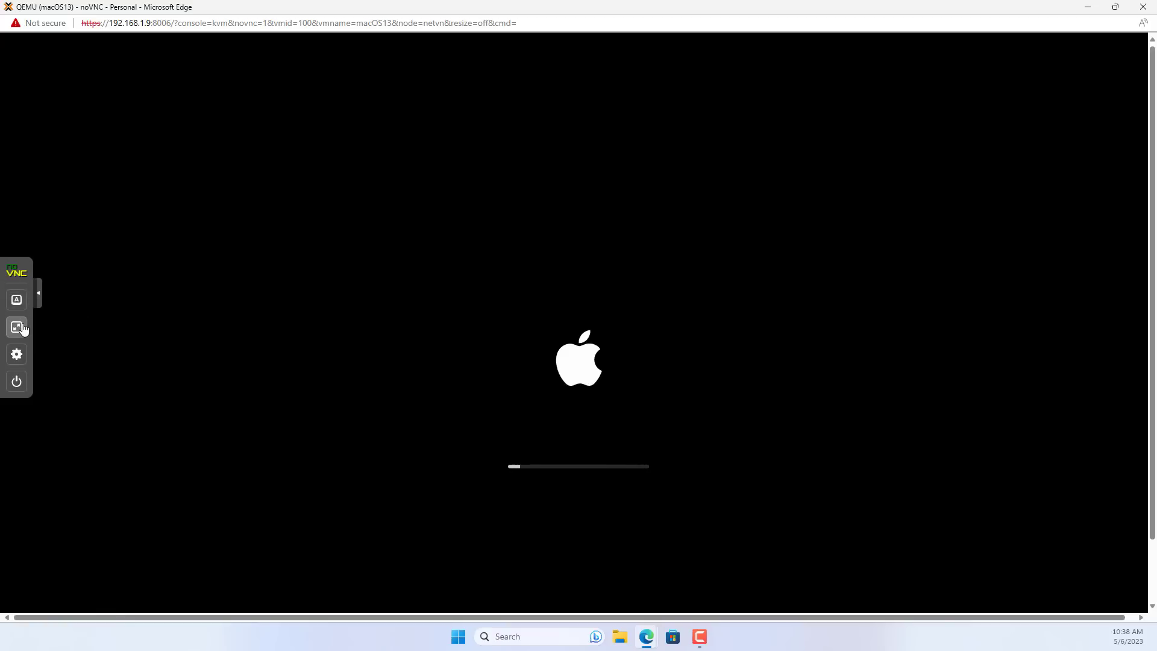
click(16, 325)
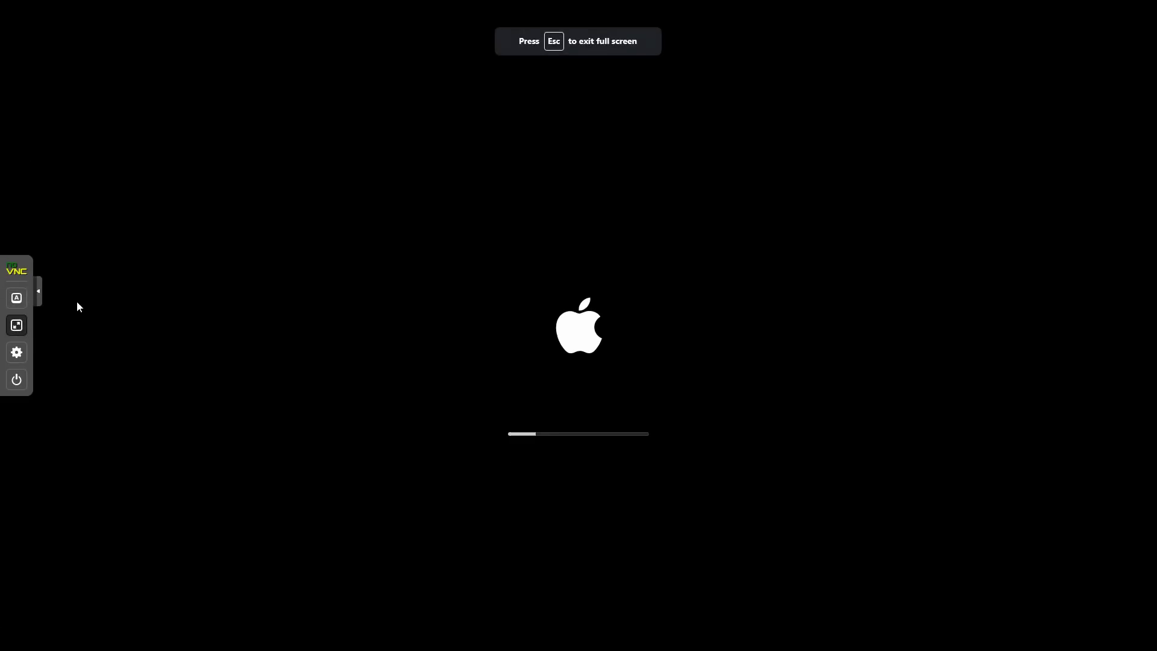
click(38, 291)
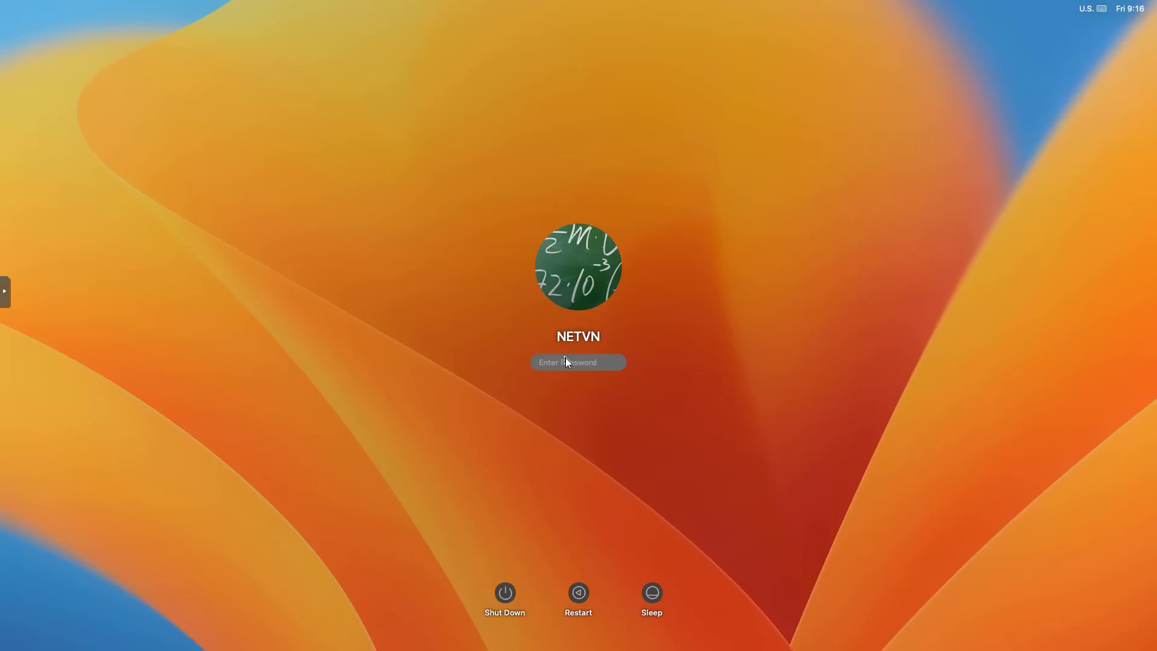
text(**)
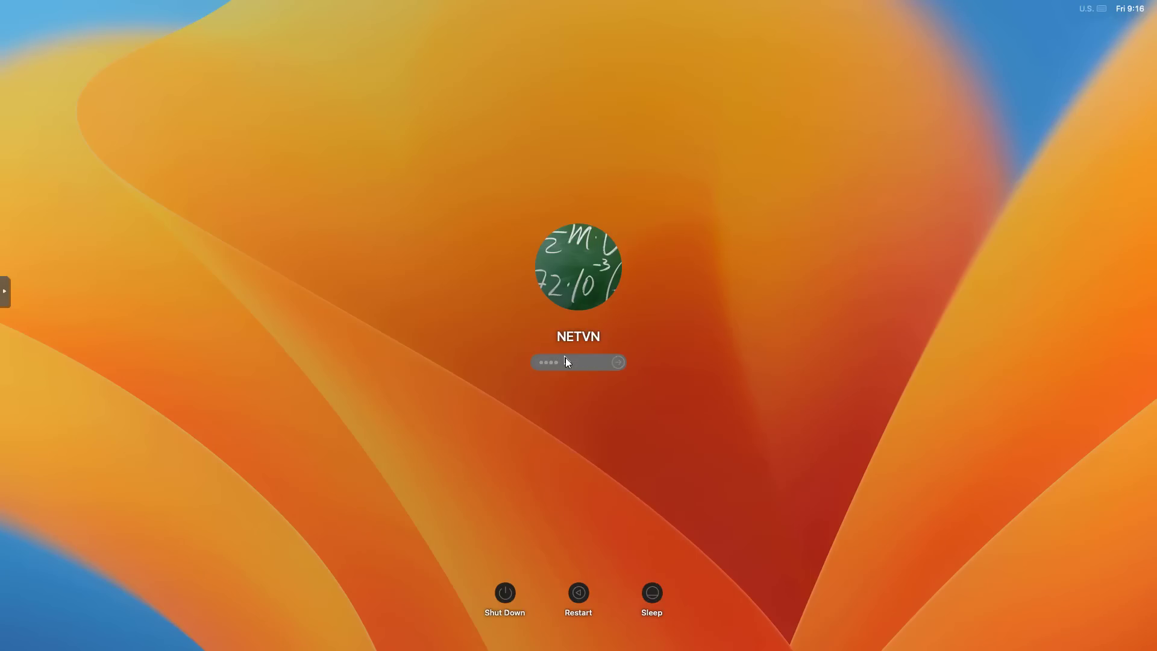
key(Return)
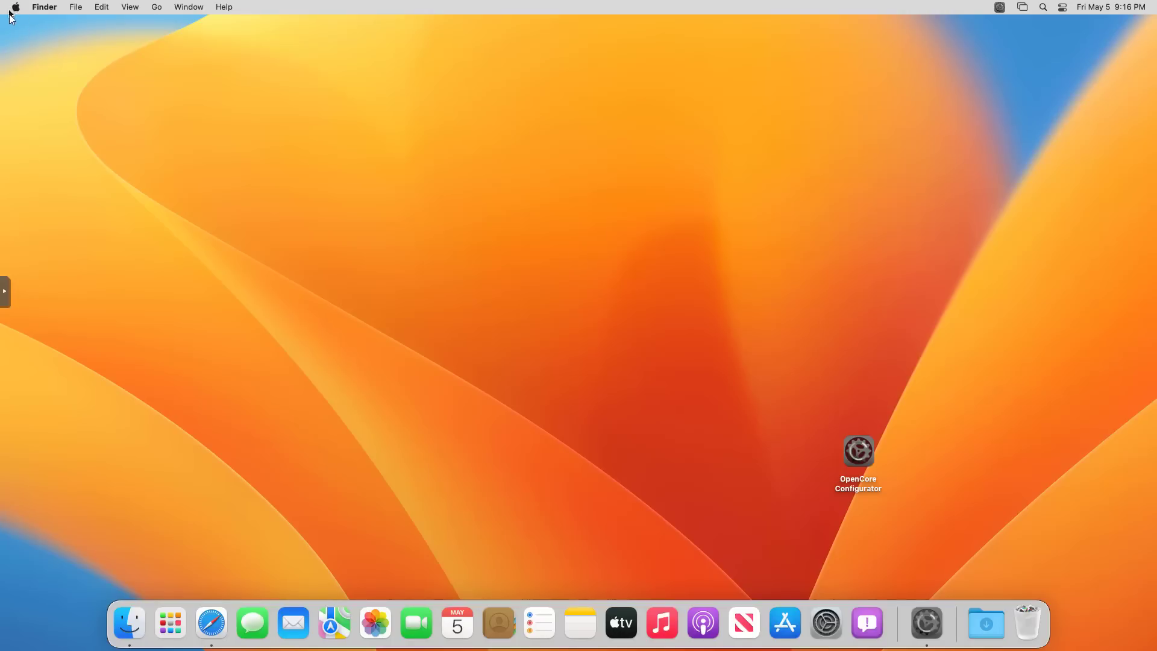
click(15, 8)
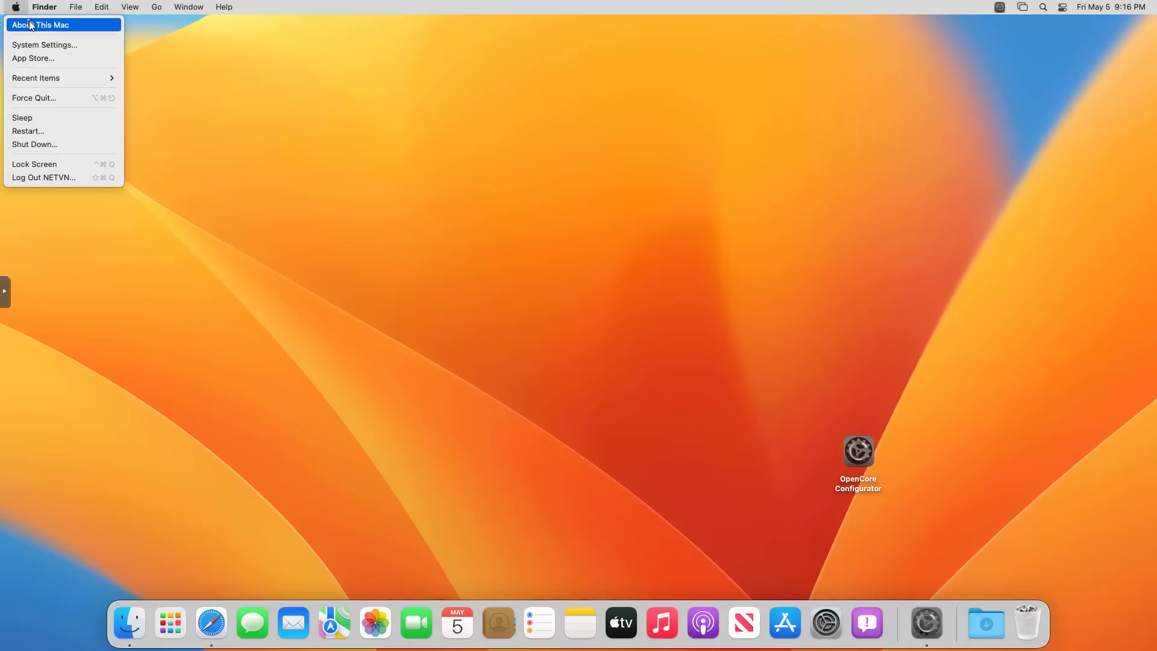
click(30, 24)
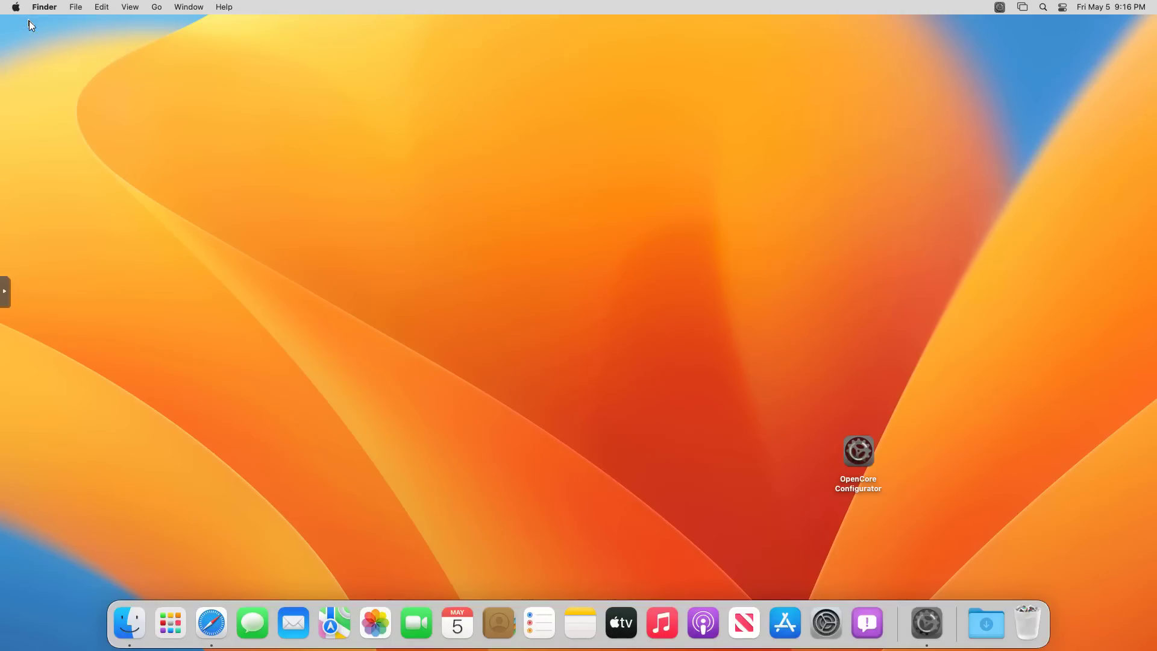